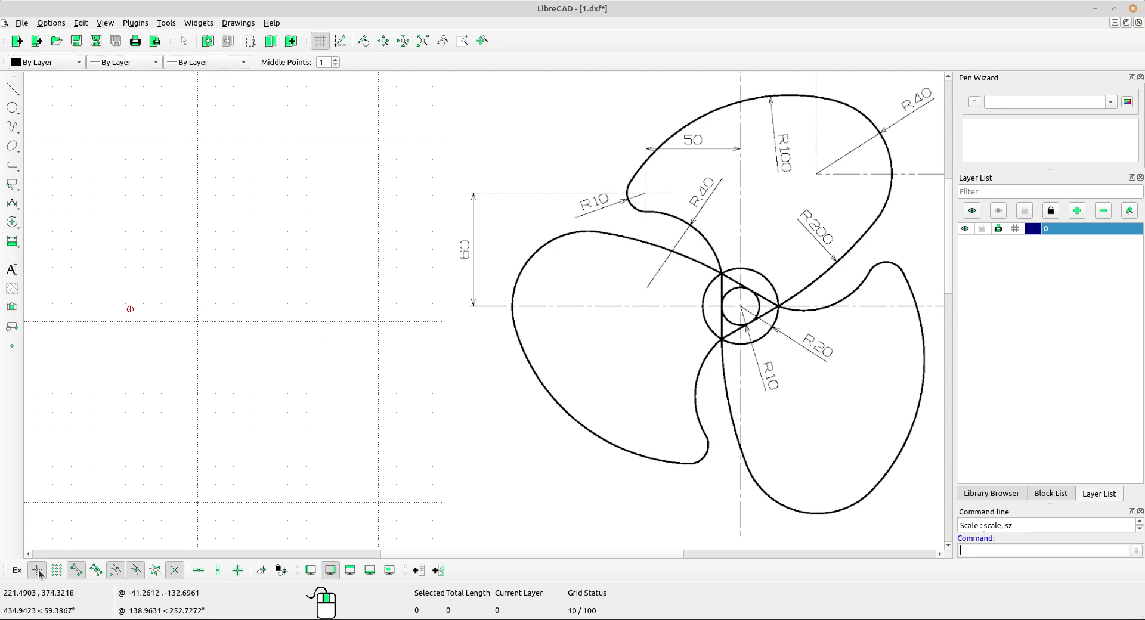
# Step: Enable Snap on Endpoints and Snap Intersection, then zoom in on the propeller reference
pyautogui.click(76, 570)
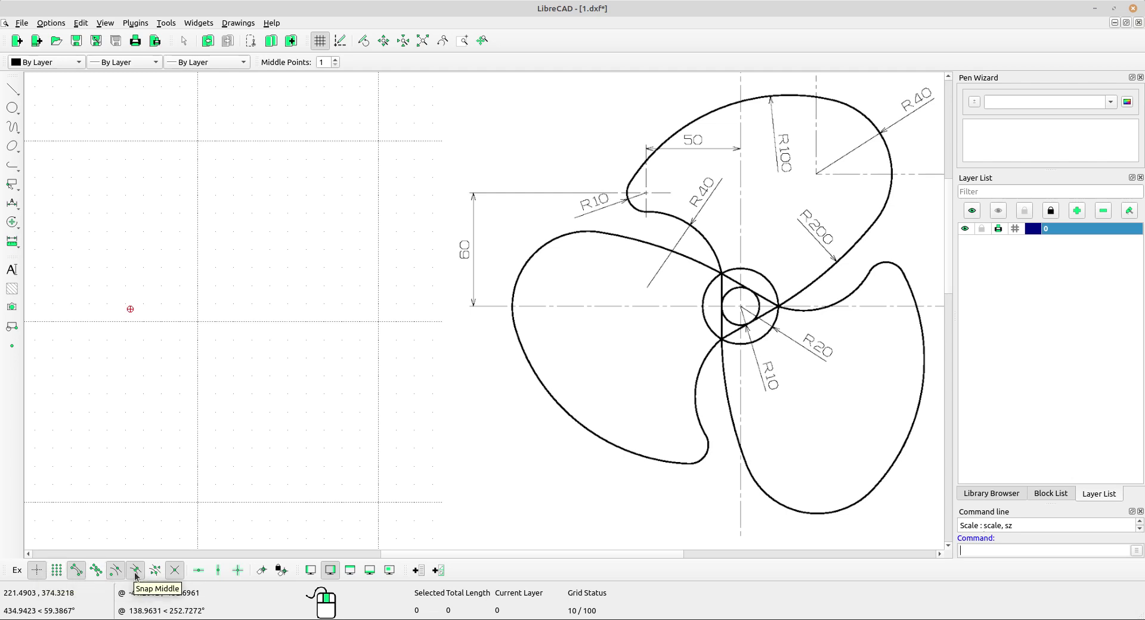
pyautogui.click(175, 571)
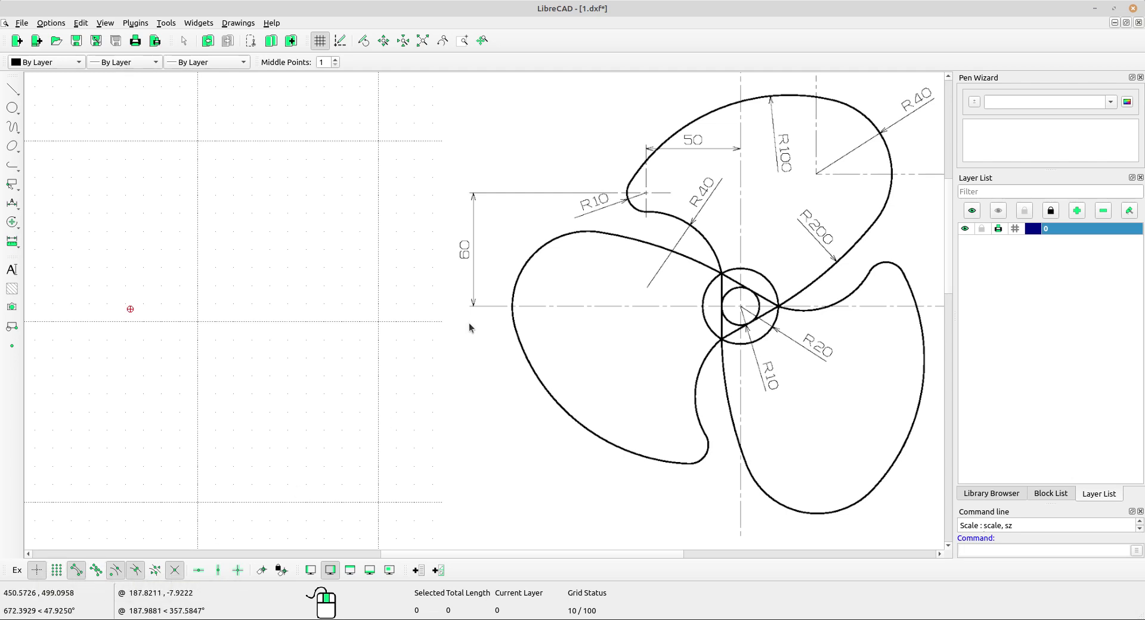
pyautogui.moveTo(748, 327); pyautogui.dragTo(651, 332, button='middle')
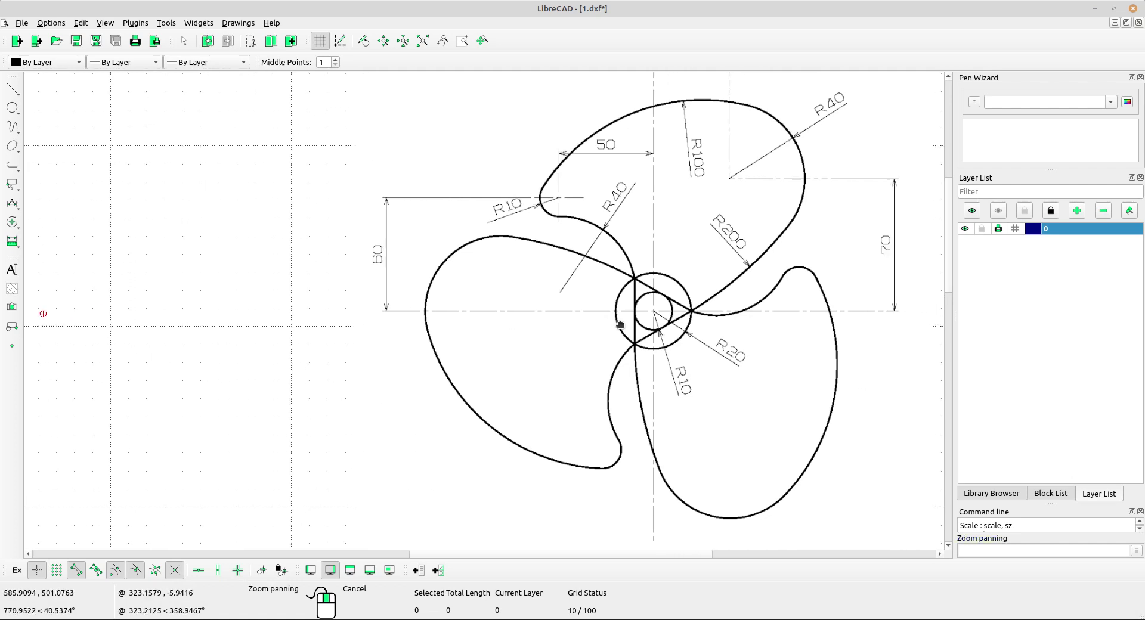
pyautogui.scroll(1, 619, 328)
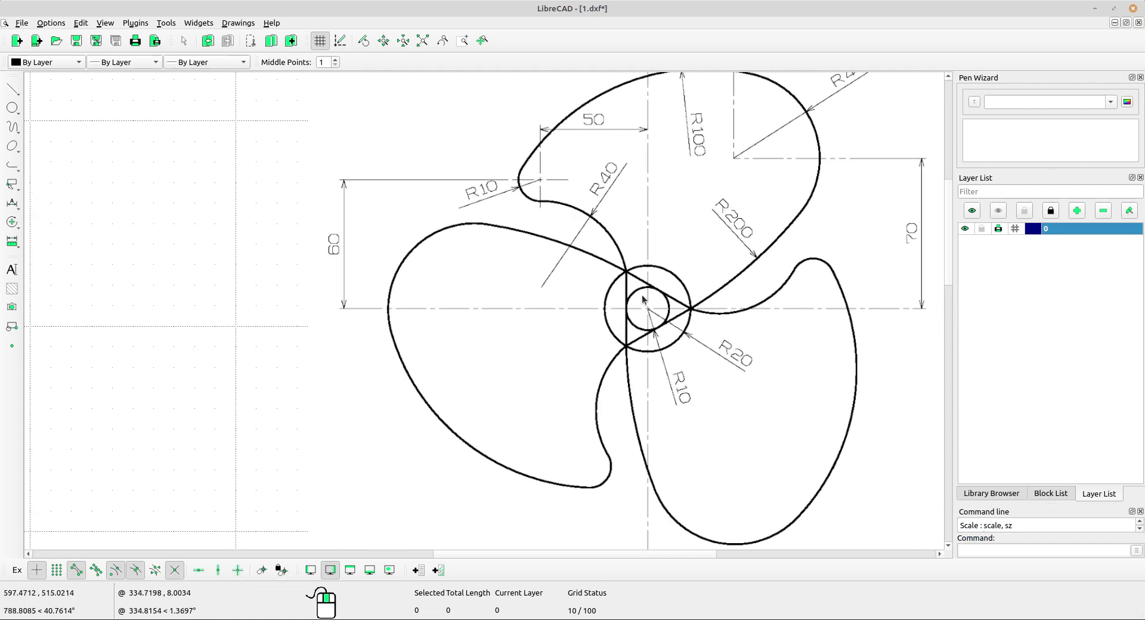
pyautogui.scroll(1, 635, 305)
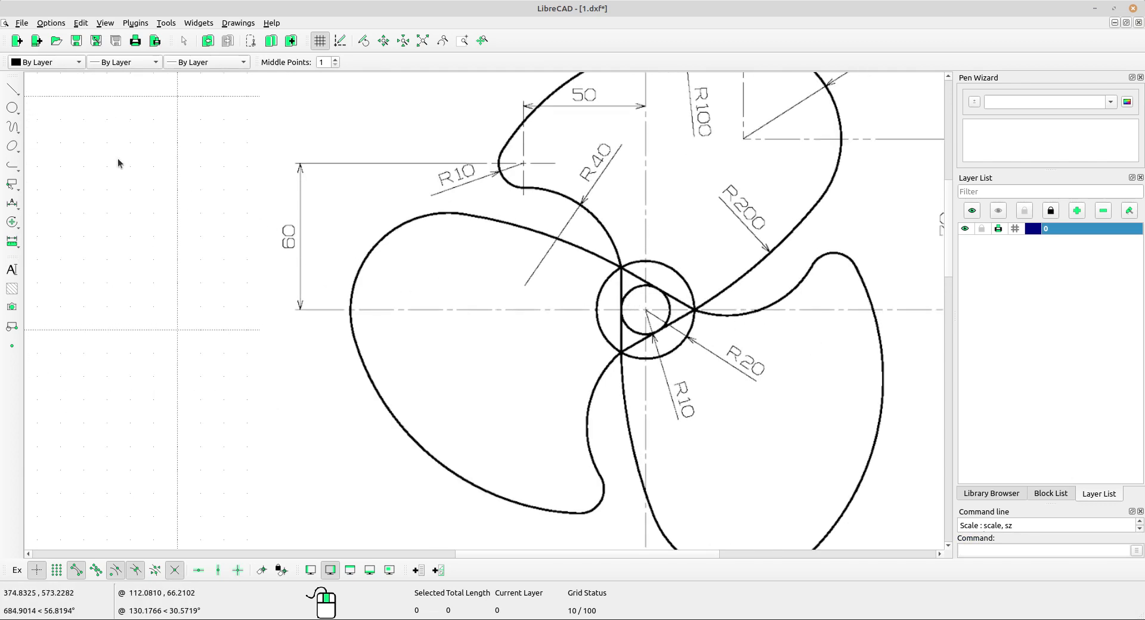
pyautogui.scroll(-3, 156, 173)
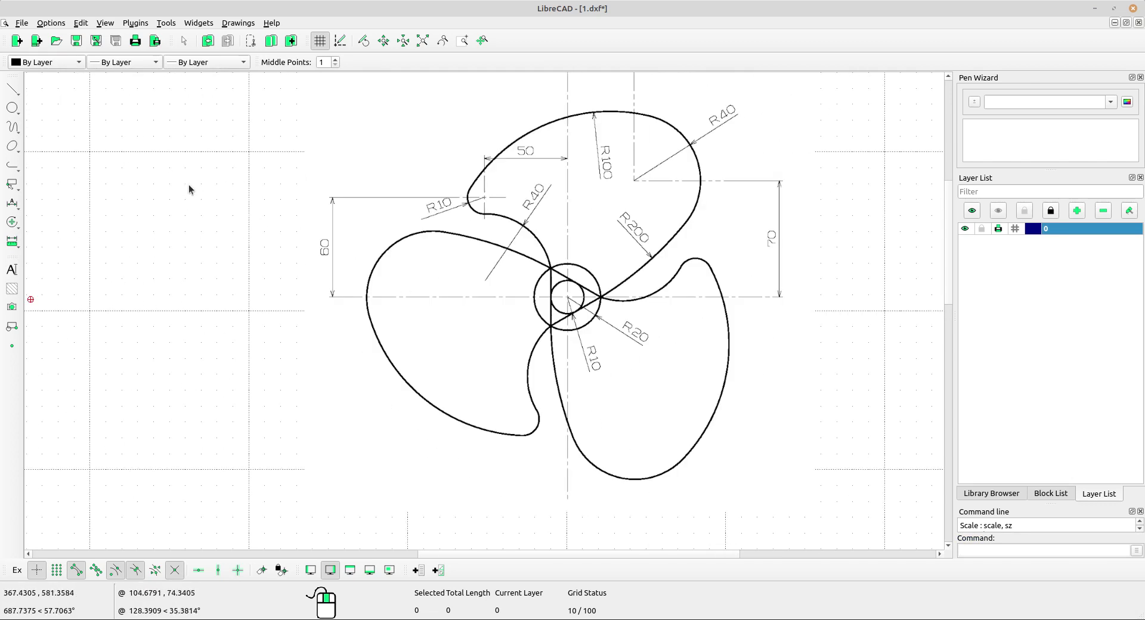
# Step: Draw a radius 10 circle, by centre and radius, left of the propeller reference
pyautogui.click(12, 108)
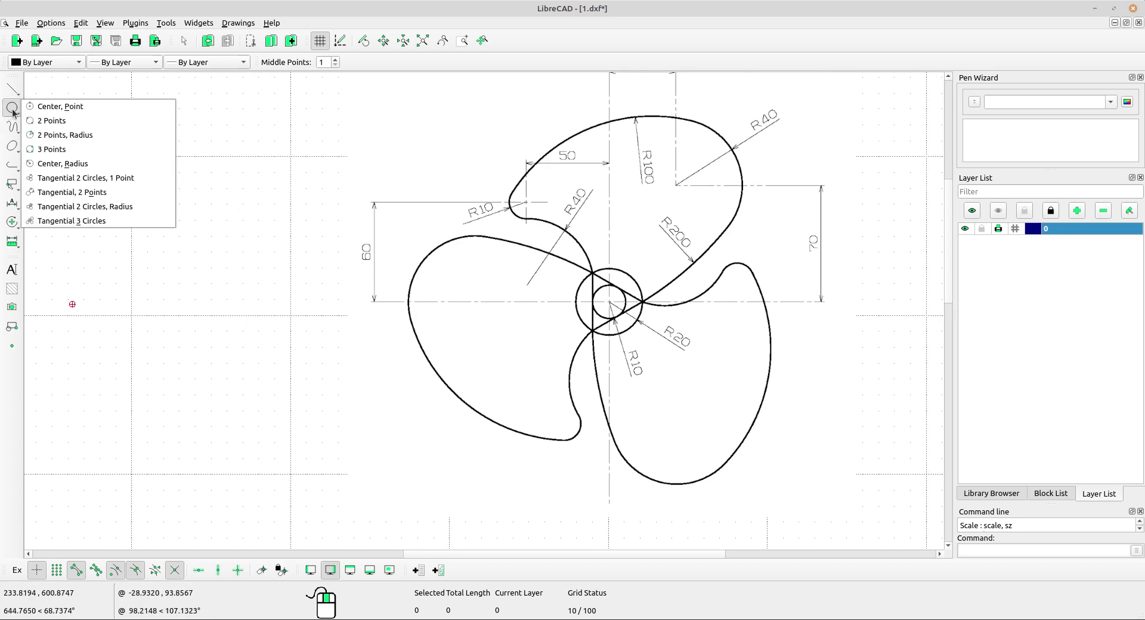
pyautogui.click(70, 163)
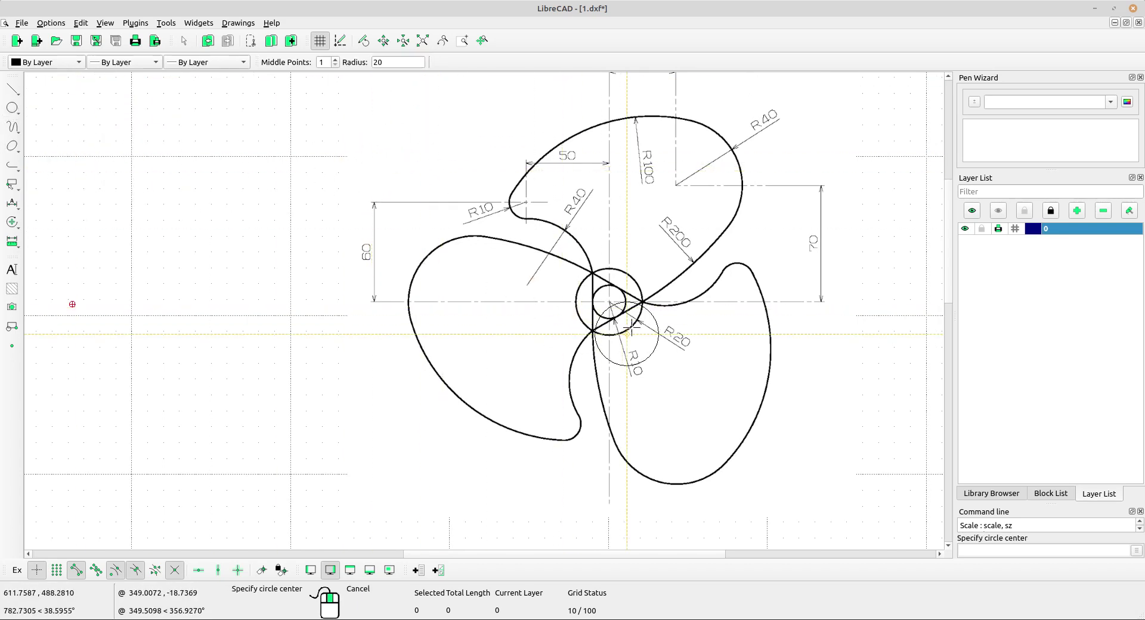
pyautogui.scroll(4, 620, 309)
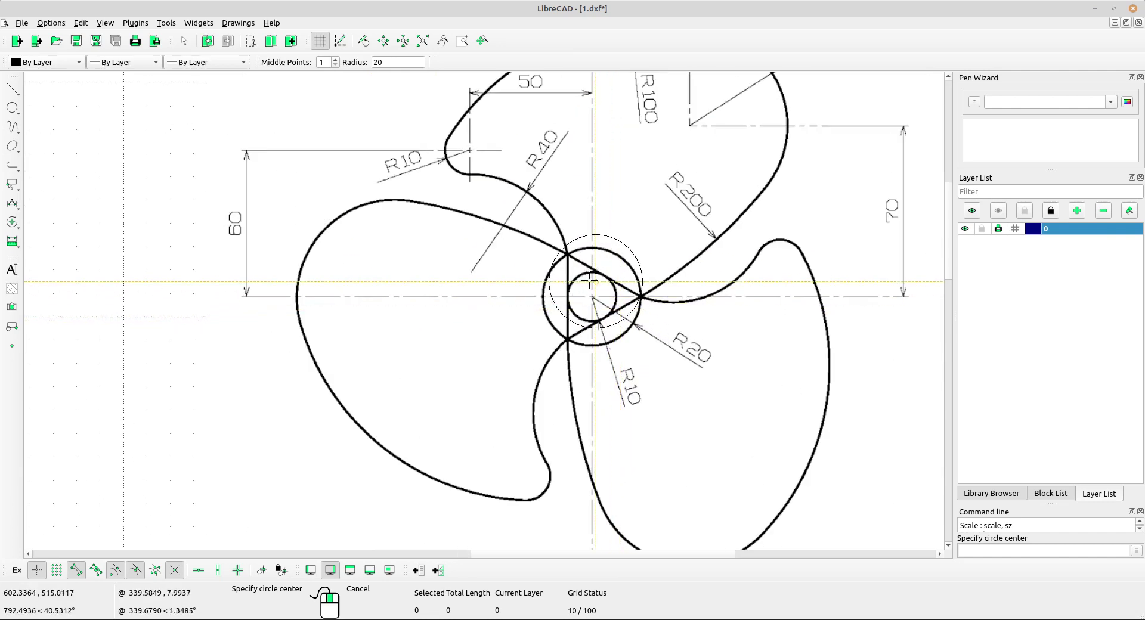
pyautogui.scroll(1, 337, 255)
pyautogui.scroll(-4, 423, 186)
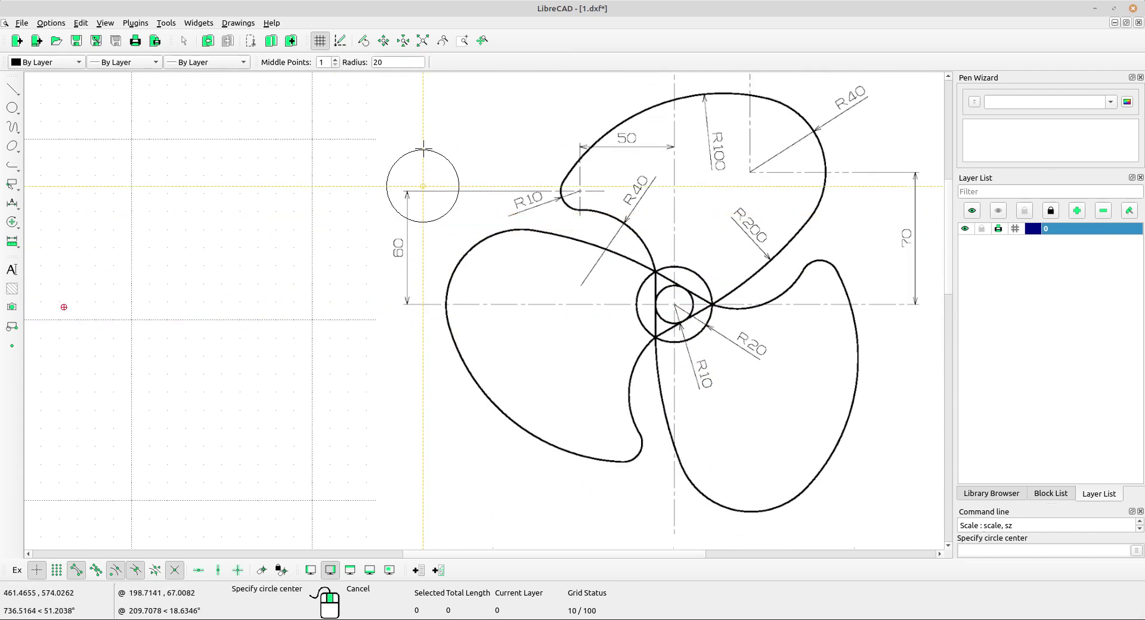
pyautogui.doubleClick(376, 62)
pyautogui.write('10')
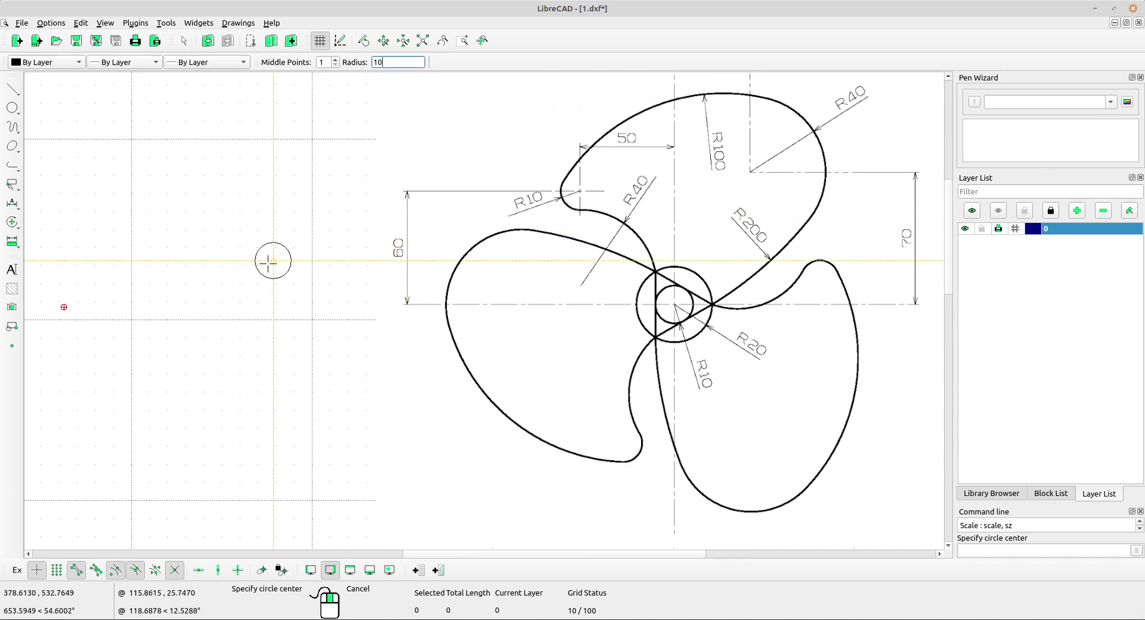
pyautogui.moveTo(181, 294); pyautogui.dragTo(245, 291, button='middle')
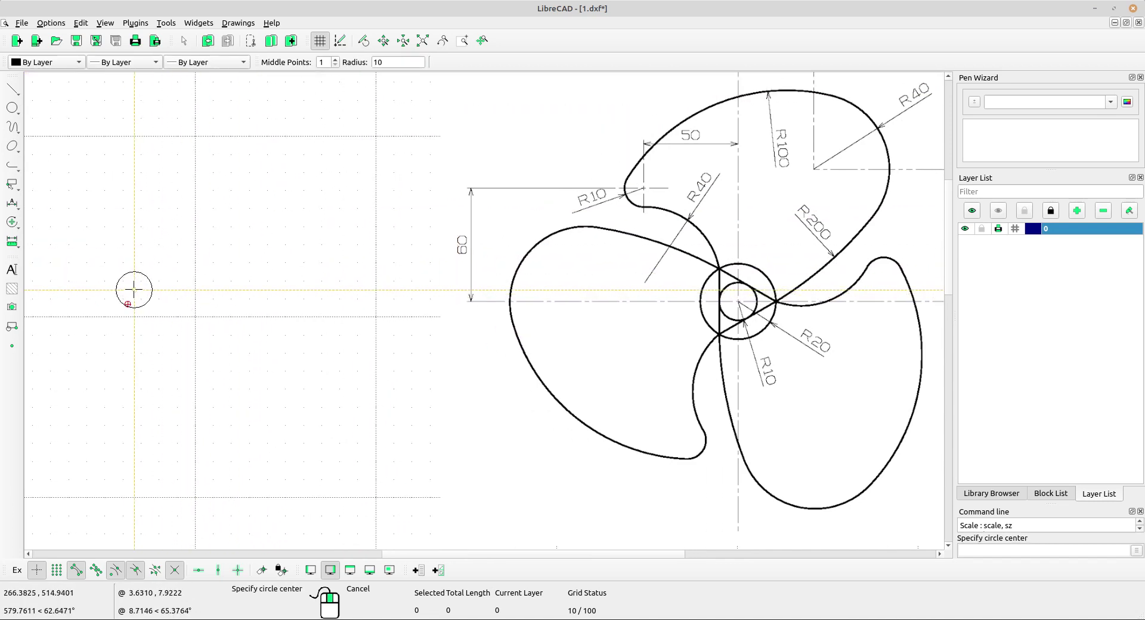
pyautogui.click(131, 286)
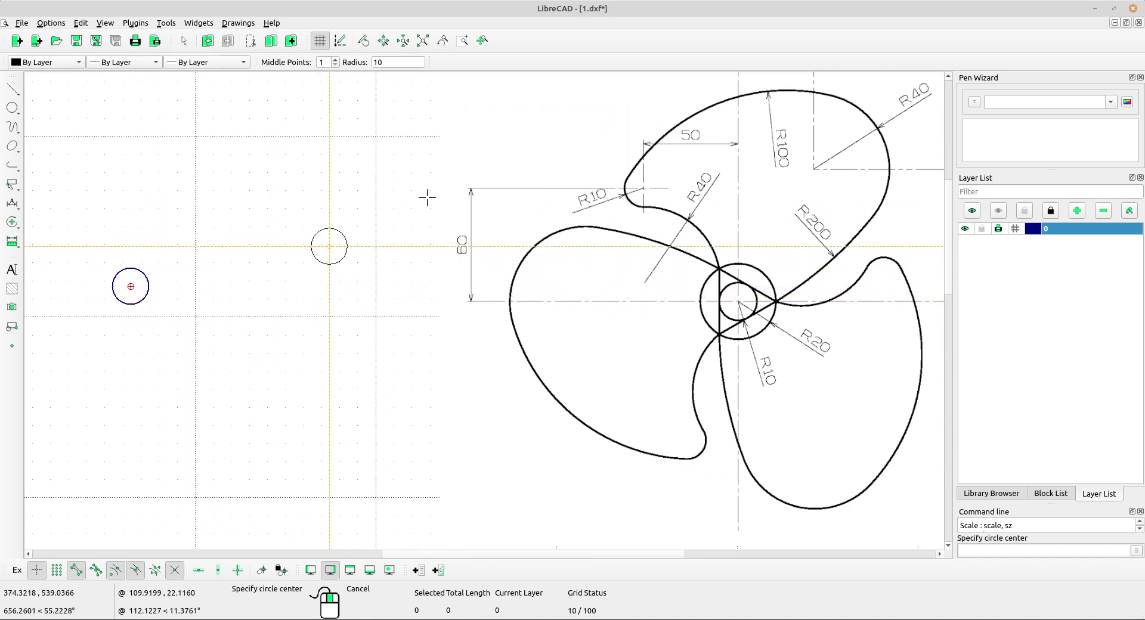
# Step: Add a concentric radius 20 circle on the same centre and end the circle tool
pyautogui.scroll(1, 742, 302)
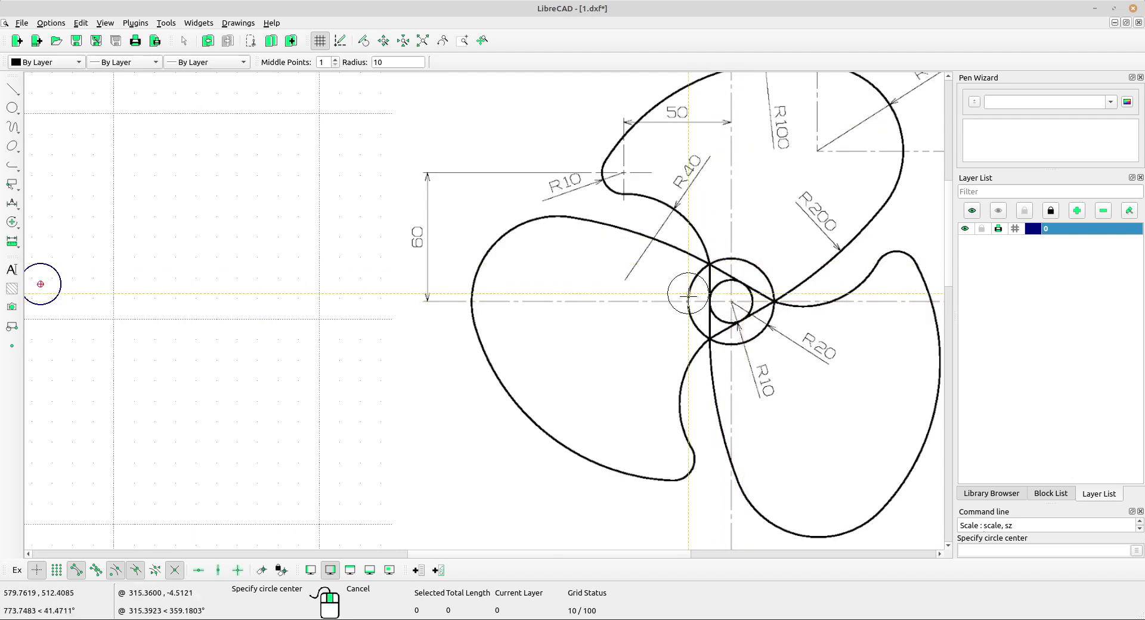
pyautogui.moveTo(241, 269); pyautogui.dragTo(341, 266, button='middle')
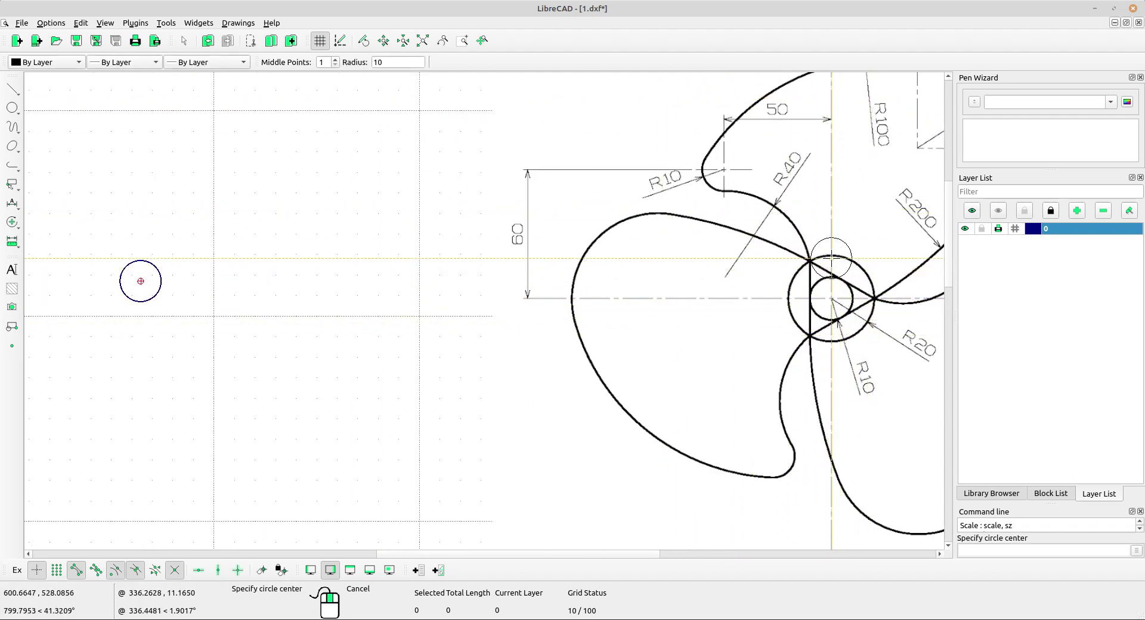
pyautogui.moveTo(601, 212); pyautogui.dragTo(562, 206, button='middle')
pyautogui.doubleClick(382, 63)
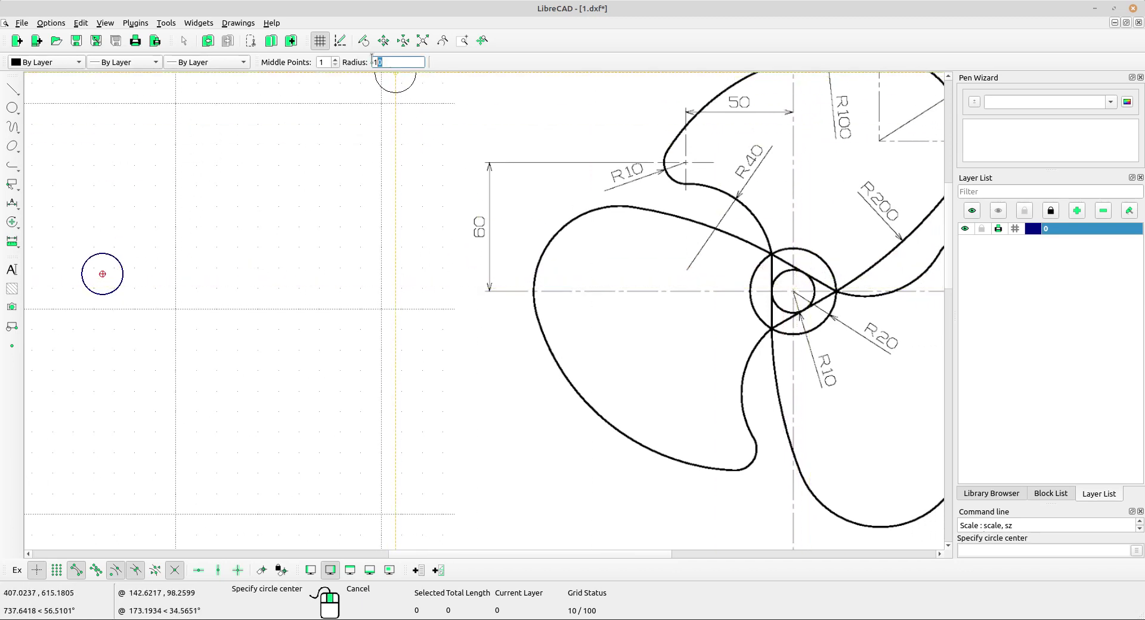
pyautogui.write('20')
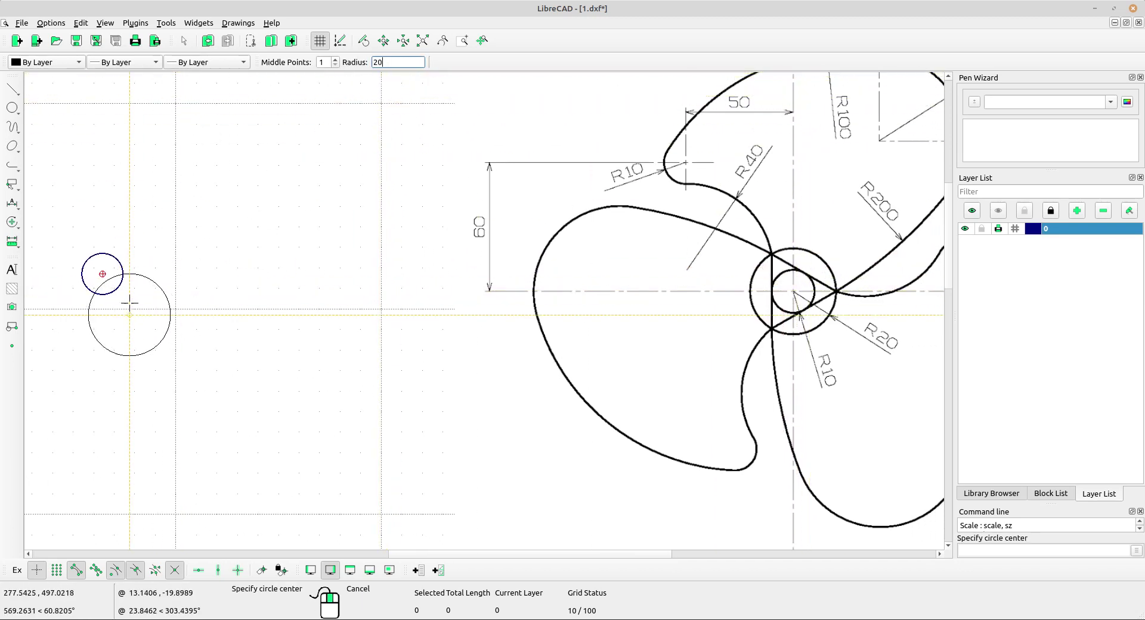
pyautogui.click(102, 273)
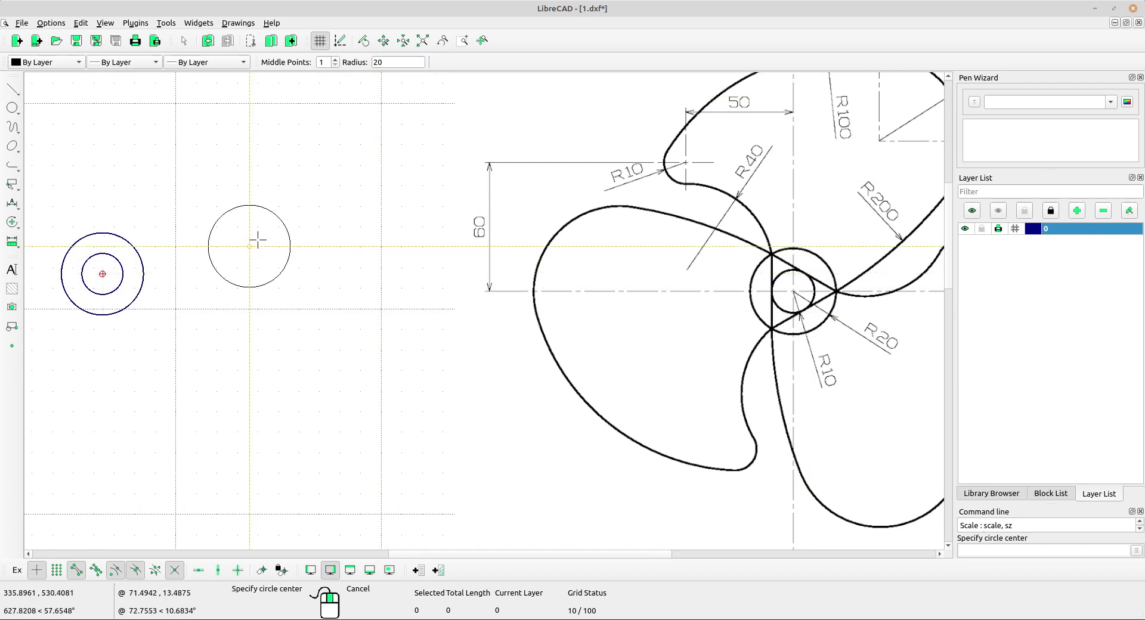
pyautogui.scroll(-3, 525, 308)
pyautogui.scroll(2, 357, 294)
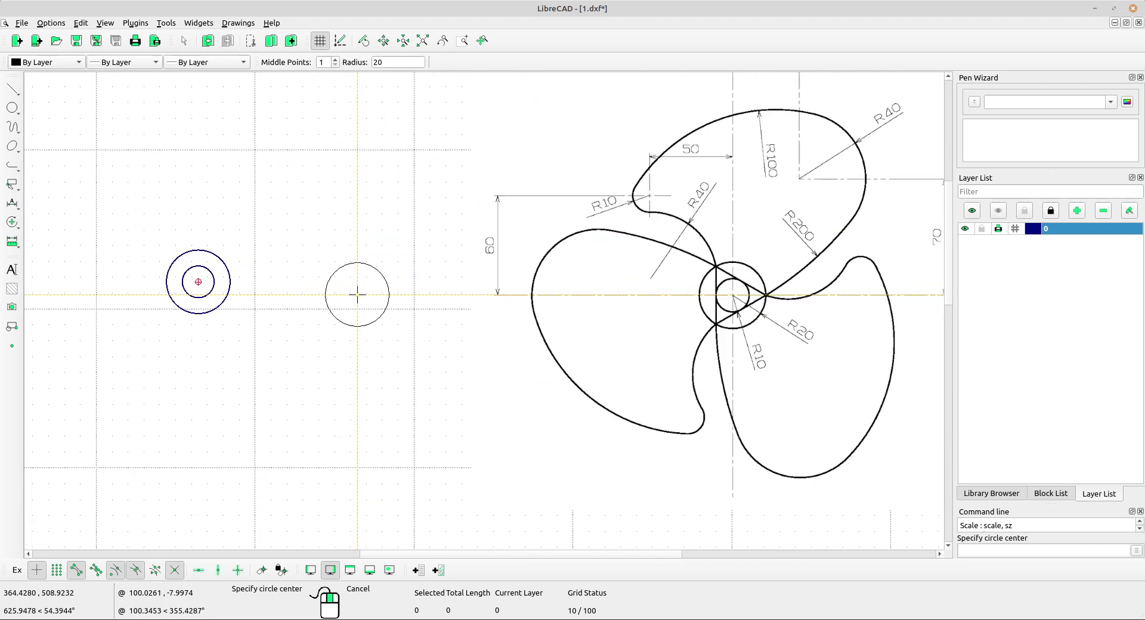
pyautogui.rightClick(316, 249)
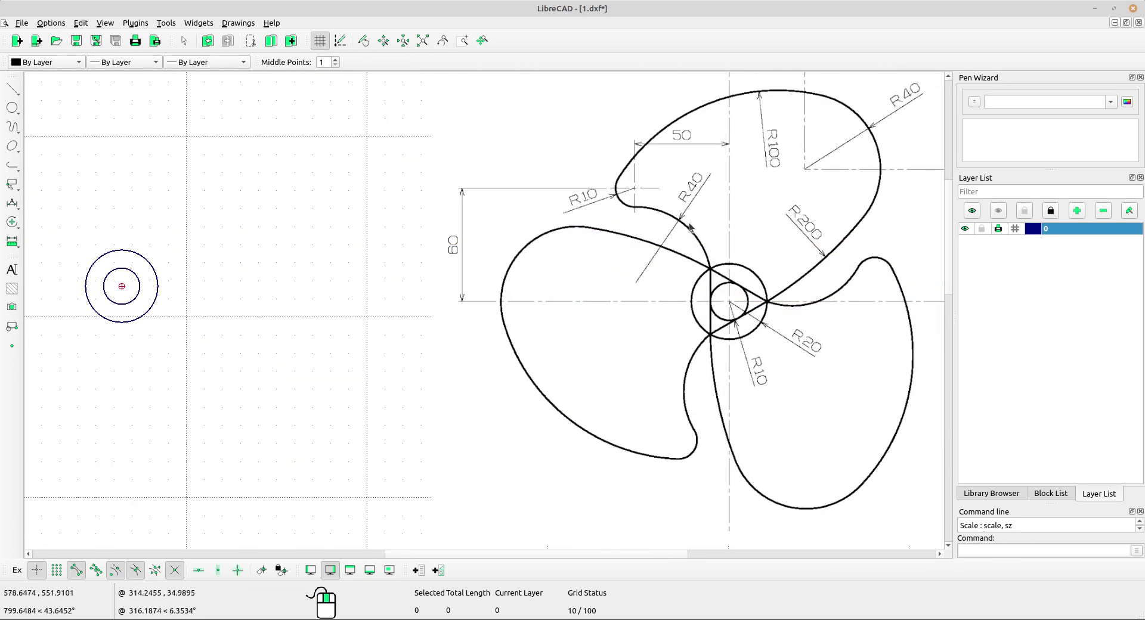
pyautogui.scroll(2, 704, 230)
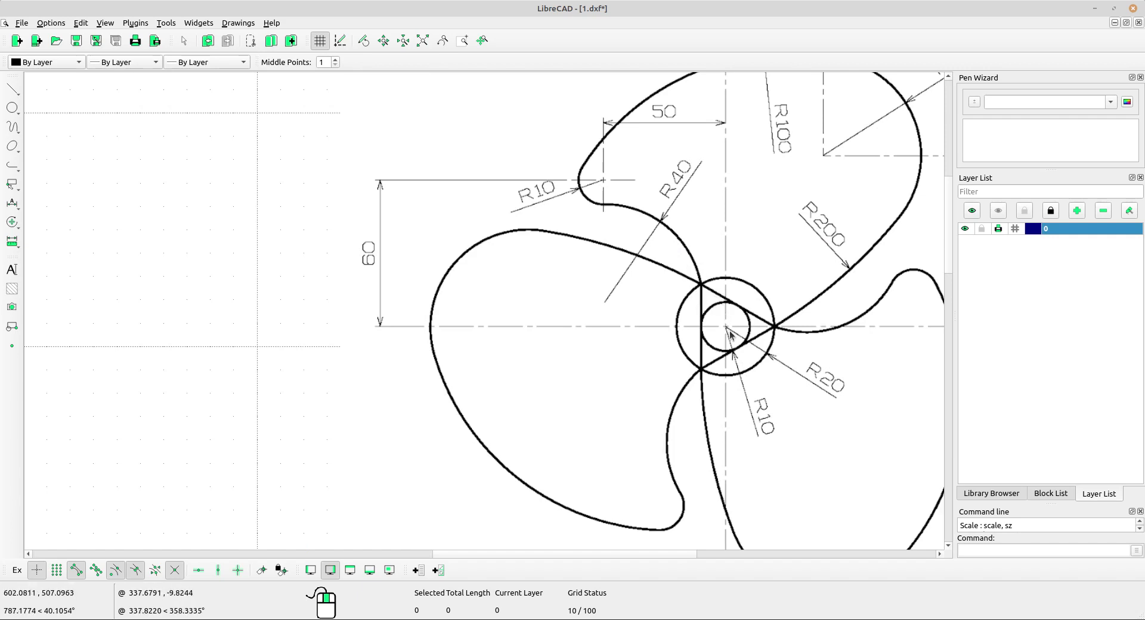
pyautogui.scroll(1, 665, 122)
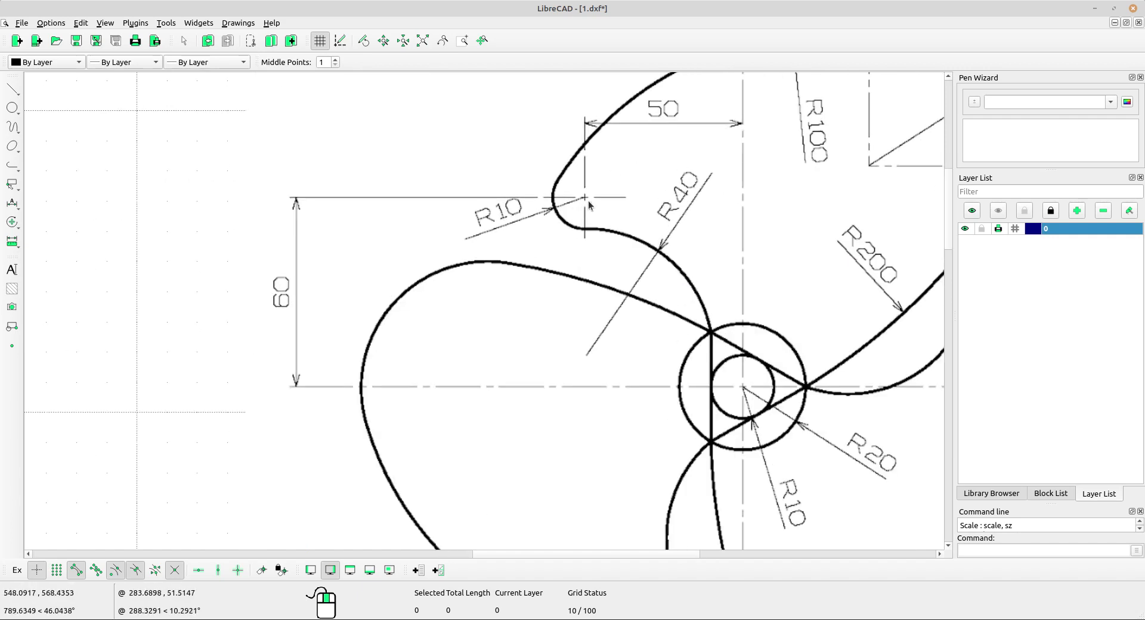
pyautogui.moveTo(551, 203); pyautogui.dragTo(529, 212, button='middle')
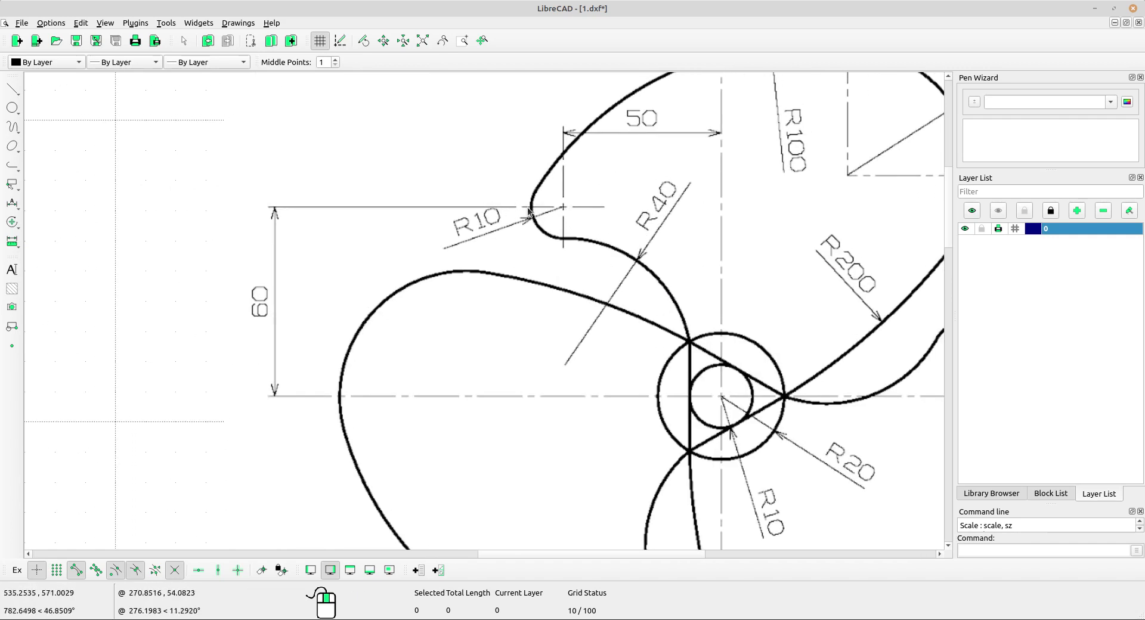
pyautogui.scroll(-1, 562, 207)
pyautogui.moveTo(517, 263)
pyautogui.mouseDown(button='middle')
pyautogui.moveTo(636, 347)
pyautogui.moveTo(640, 240)
pyautogui.mouseUp(button='middle')
pyautogui.scroll(-3, 534, 313)
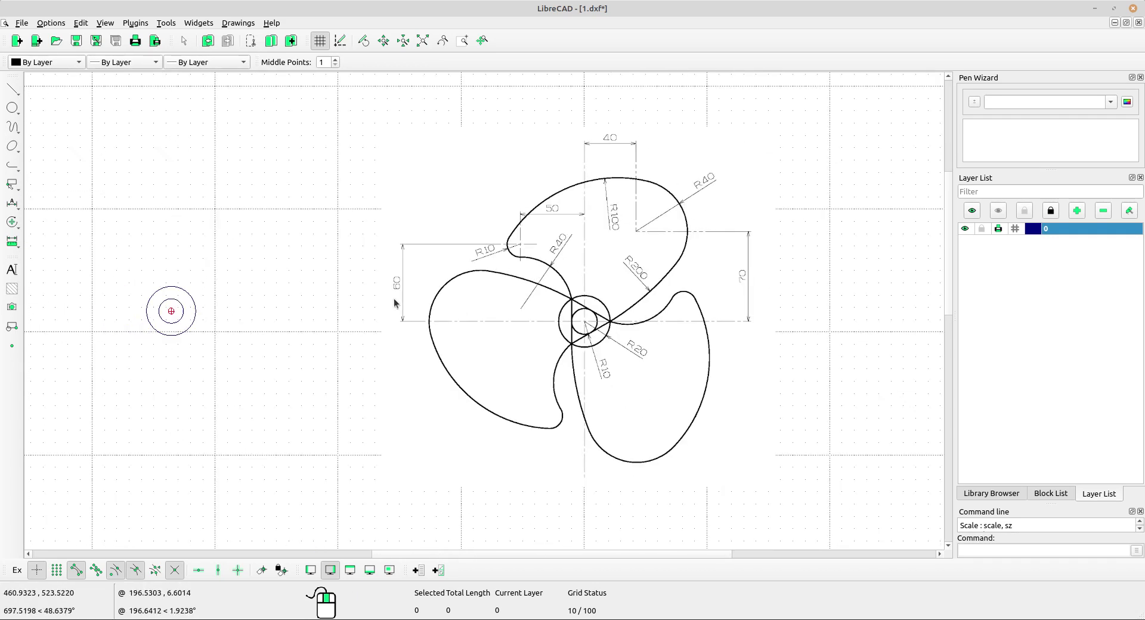
pyautogui.scroll(1, 485, 277)
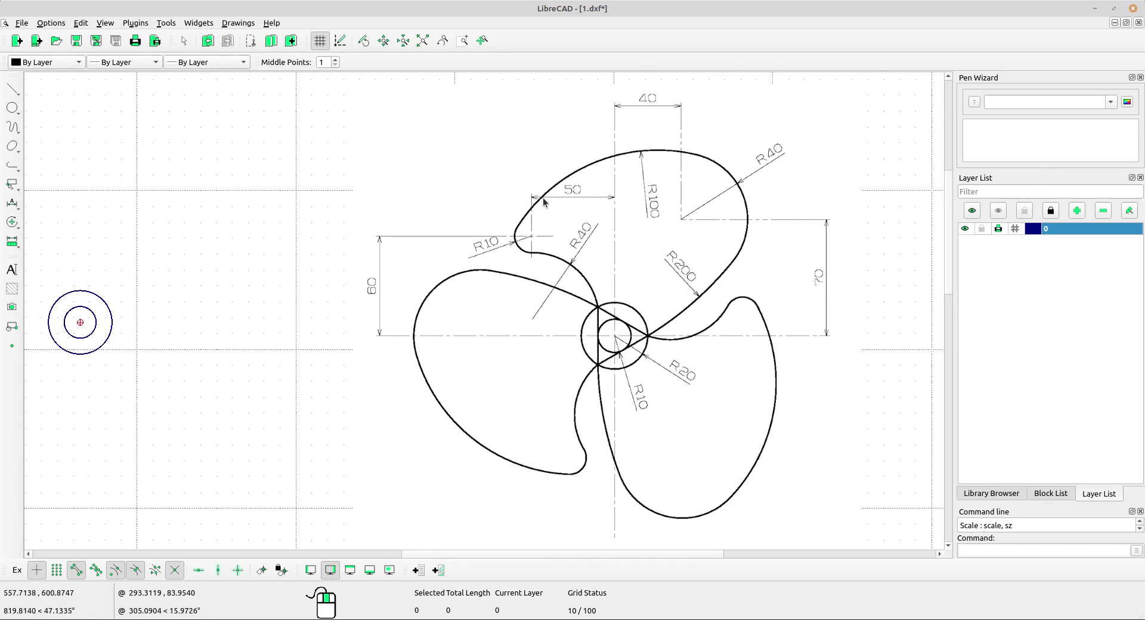
pyautogui.scroll(1, 576, 190)
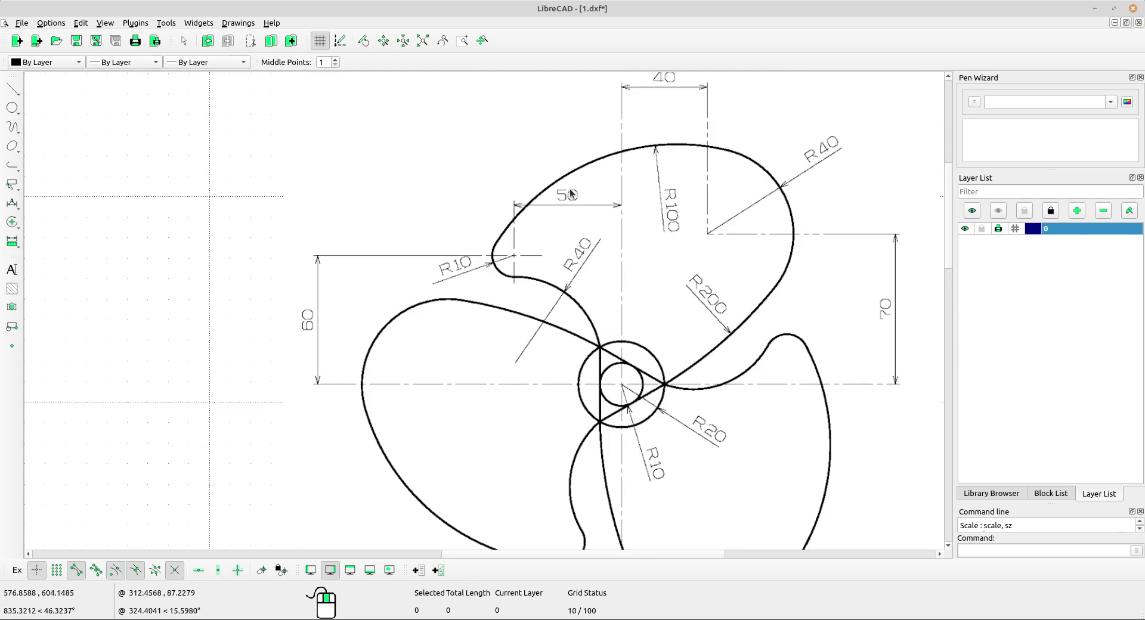
pyautogui.scroll(-2, 571, 187)
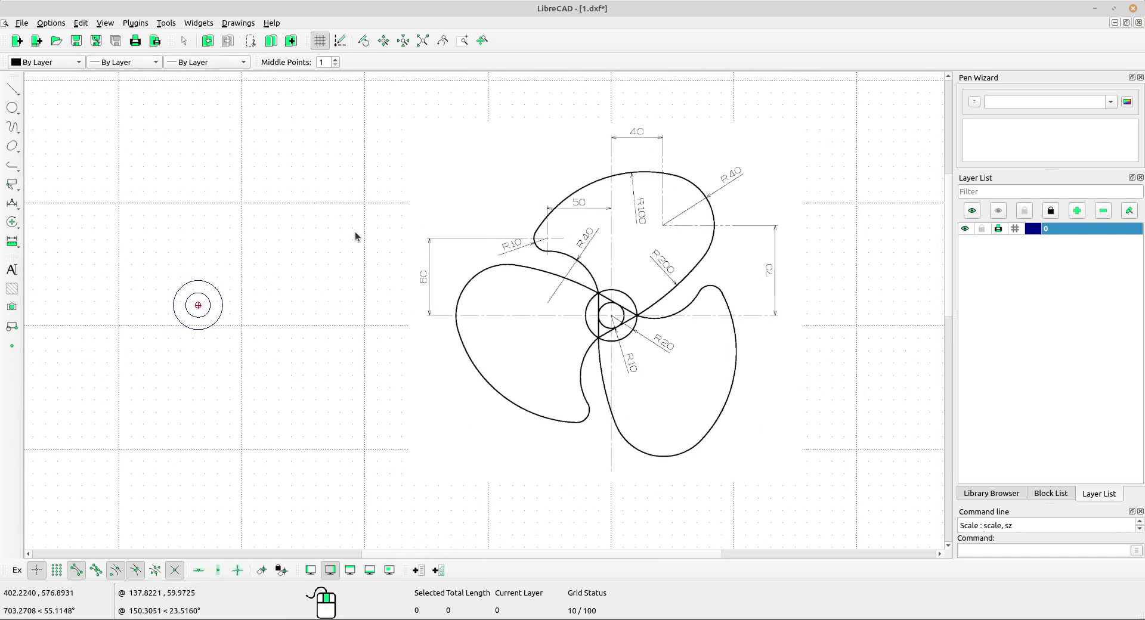
# Step: Draw a 50-long horizontal line anchored by its end point at the hub centre
pyautogui.click(13, 90)
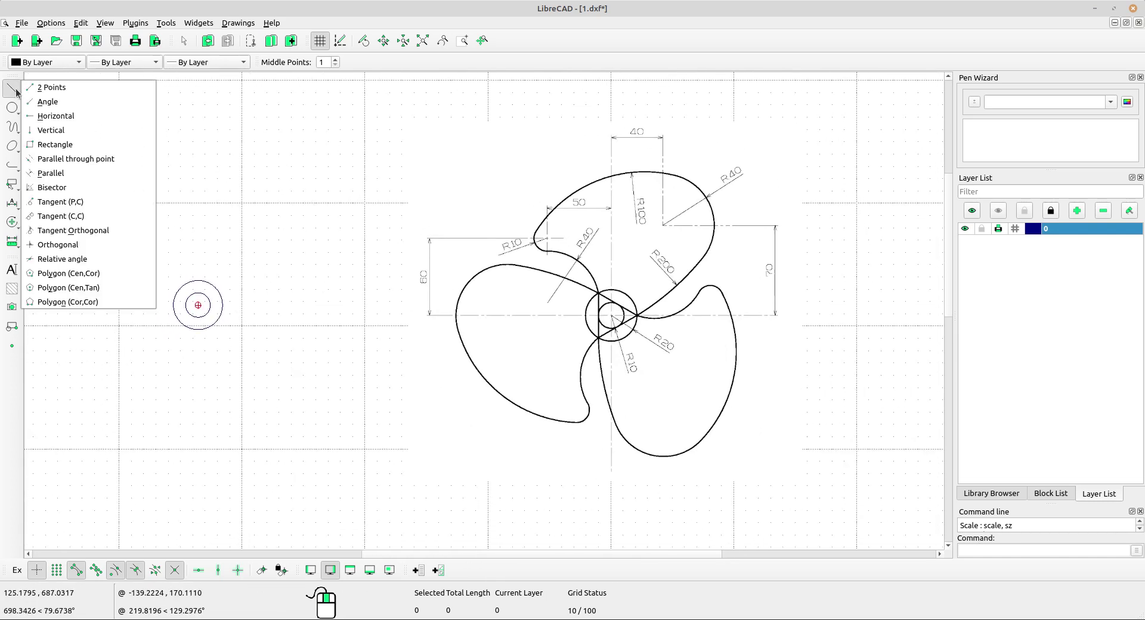
pyautogui.click(51, 114)
pyautogui.doubleClick(371, 62)
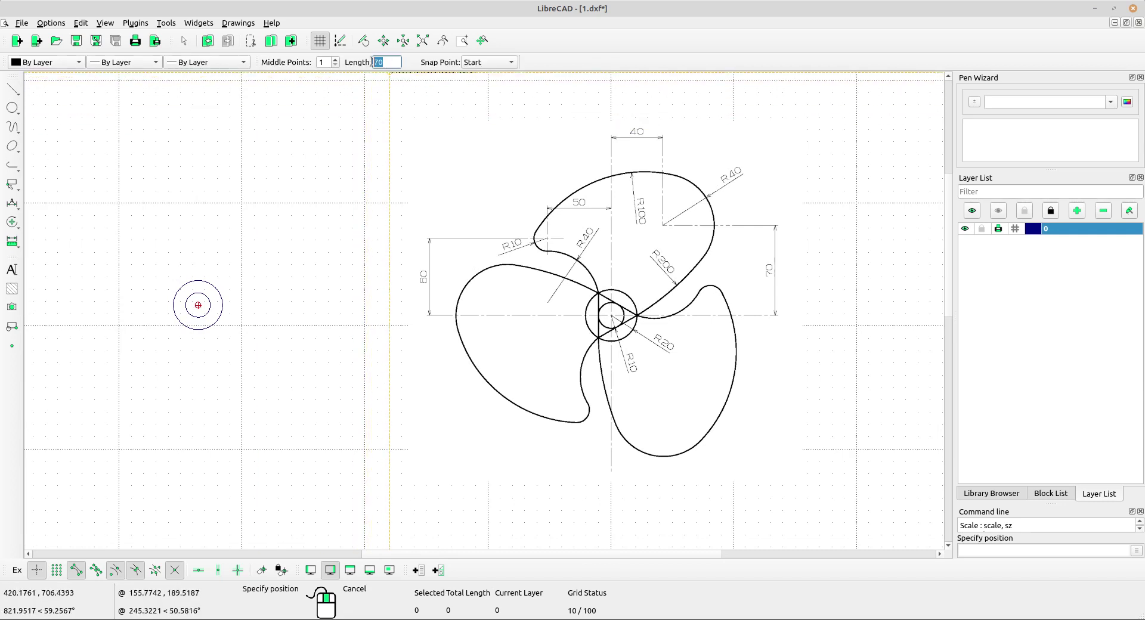
pyautogui.write('0')
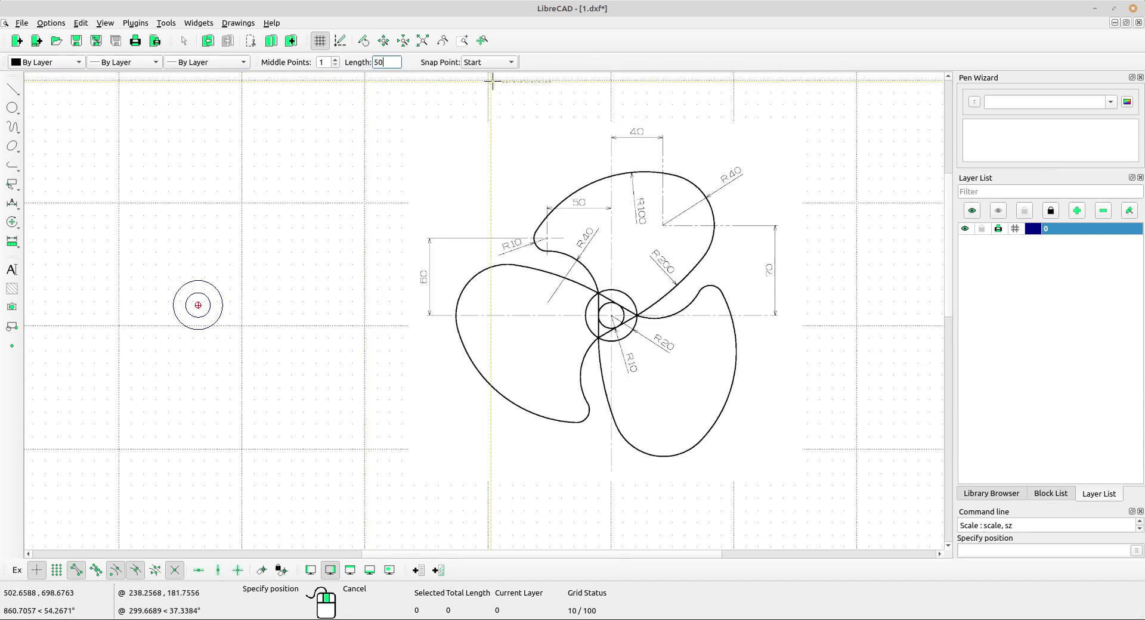
pyautogui.click(486, 62)
pyautogui.click(474, 94)
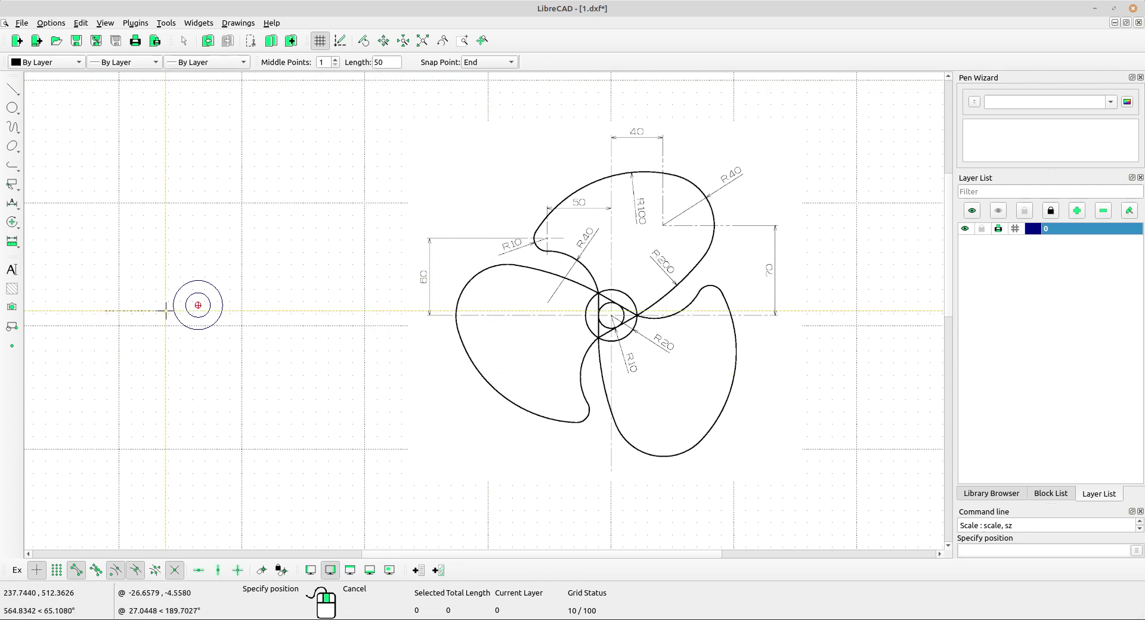
pyautogui.scroll(2, 111, 312)
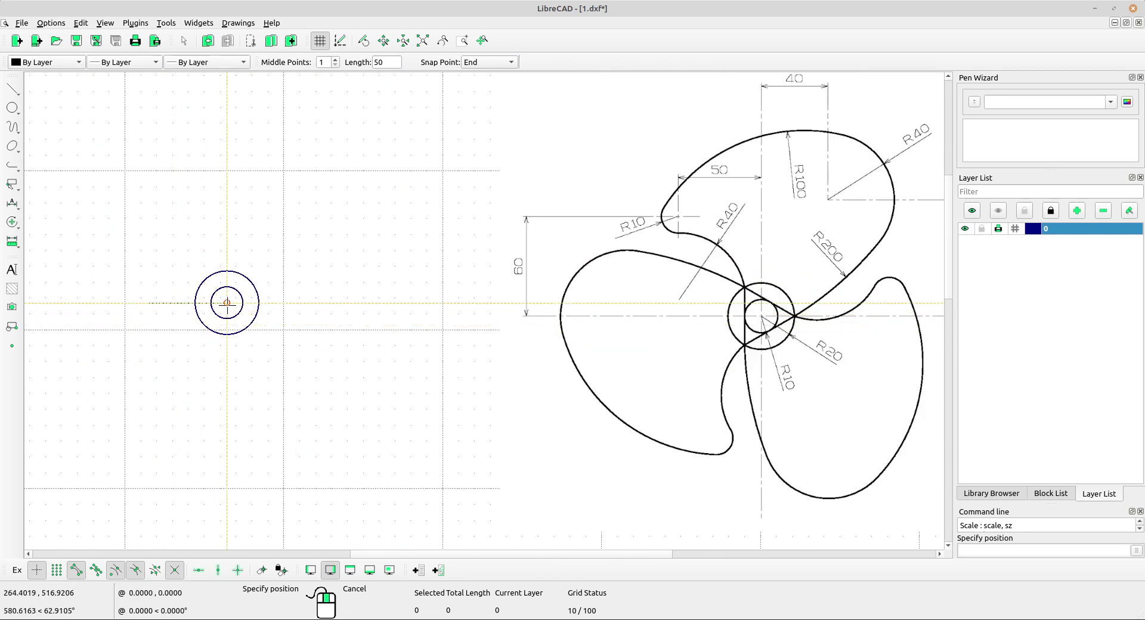
pyautogui.scroll(-1, 238, 235)
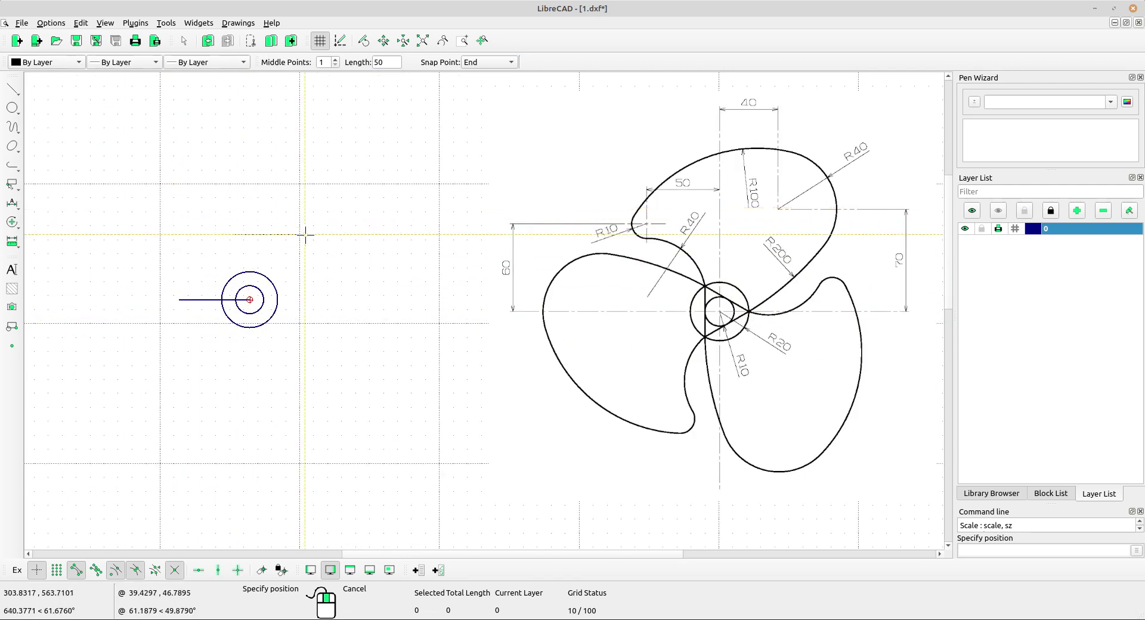
pyautogui.scroll(1, 284, 248)
pyautogui.press('Escape')
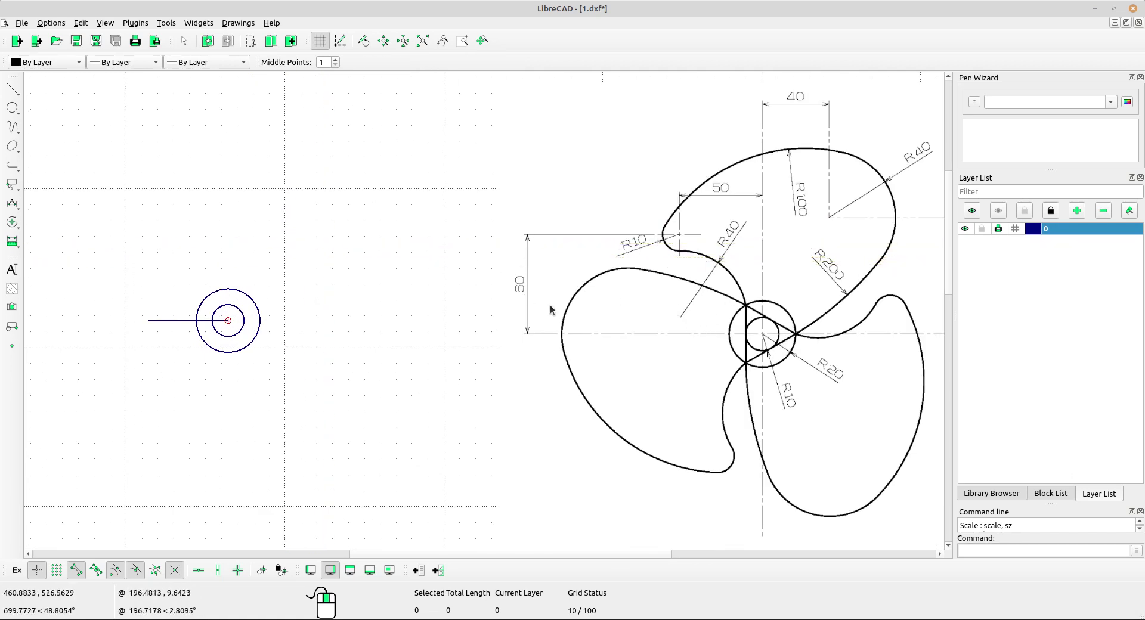
# Step: Add a 60-long vertical line rising from the horizontal line's left end
pyautogui.click(12, 90)
pyautogui.click(54, 125)
pyautogui.doubleClick(382, 63)
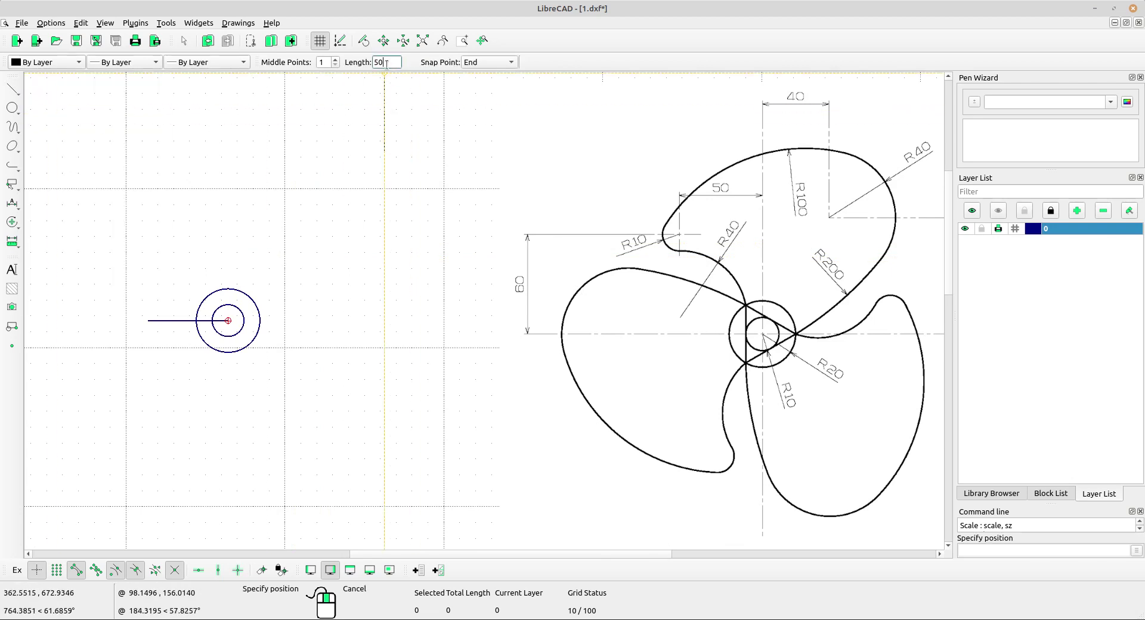
pyautogui.write('60')
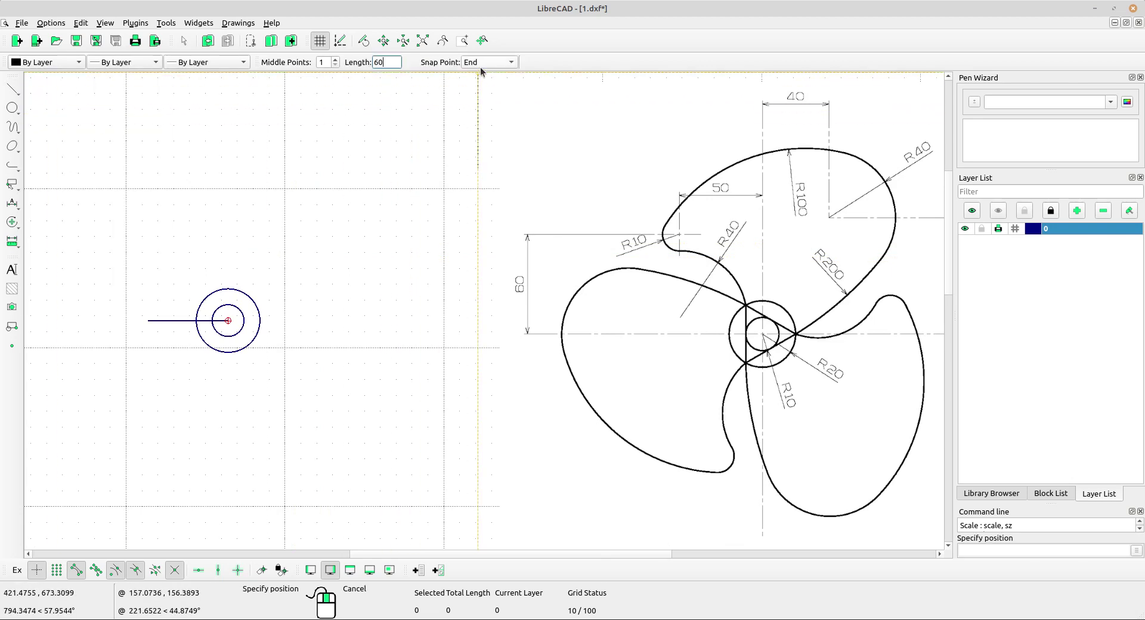
pyautogui.click(489, 62)
pyautogui.click(474, 34)
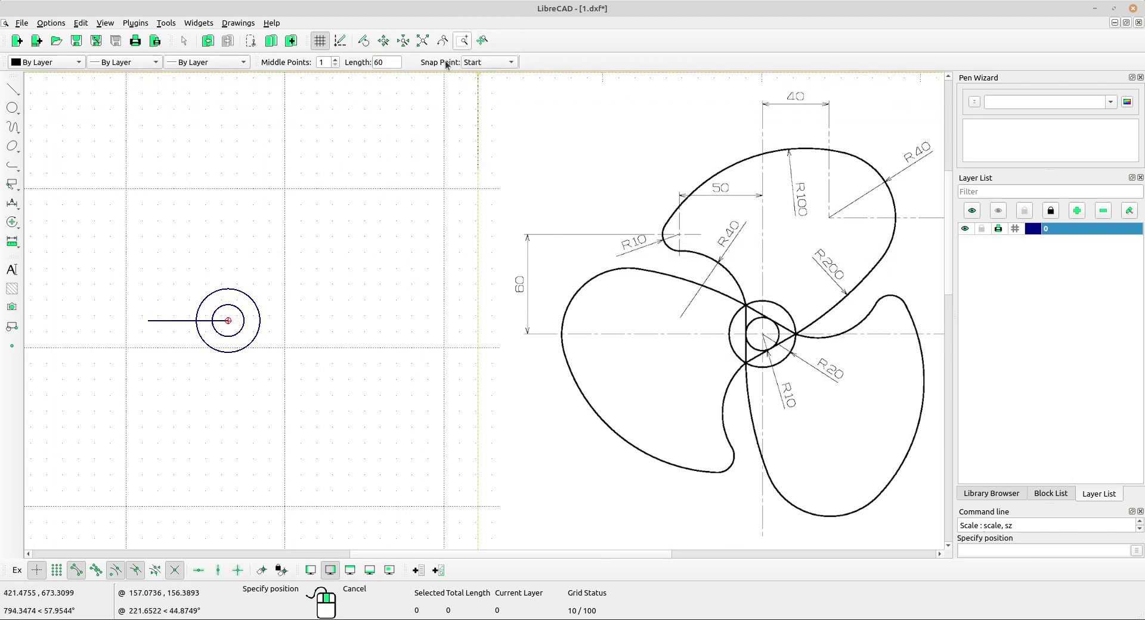
pyautogui.click(150, 321)
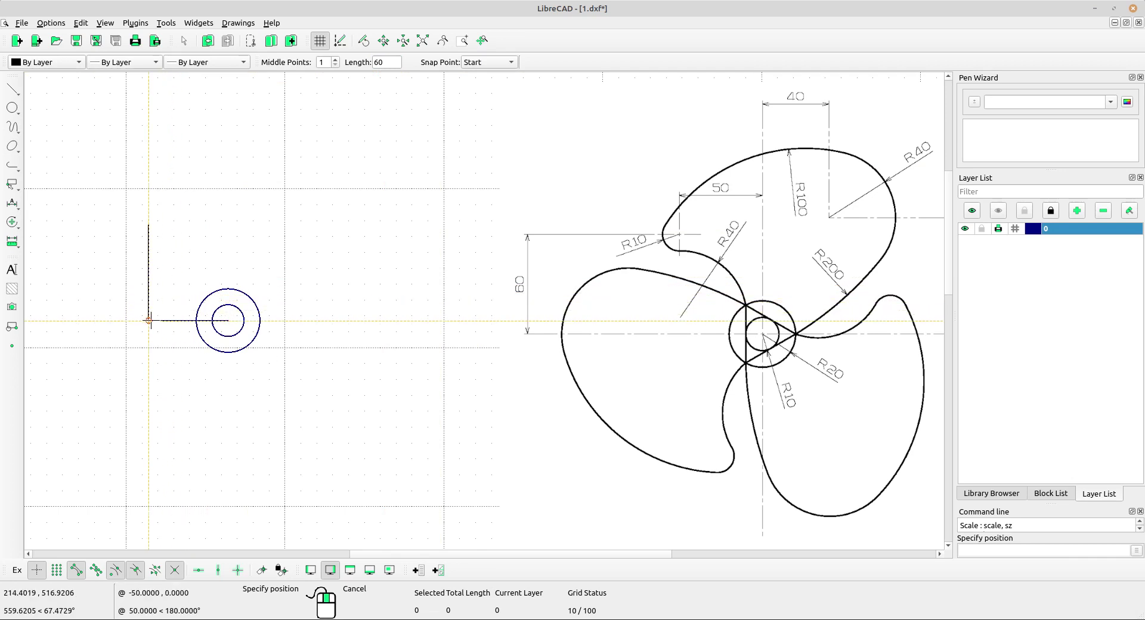
pyautogui.rightClick(341, 234)
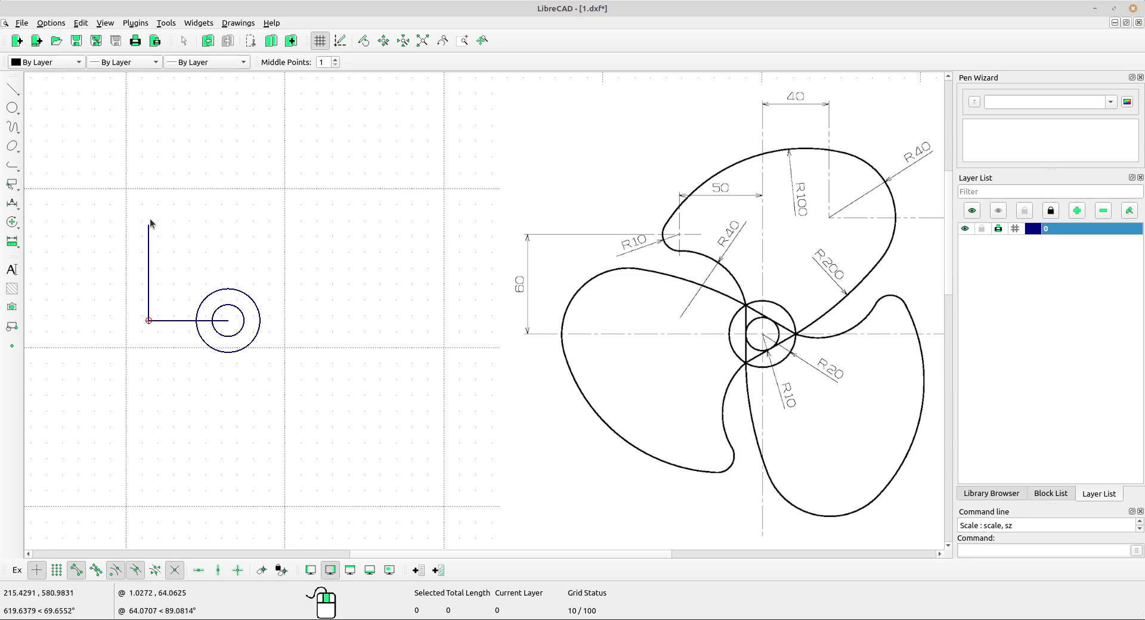
pyautogui.scroll(1, 171, 243)
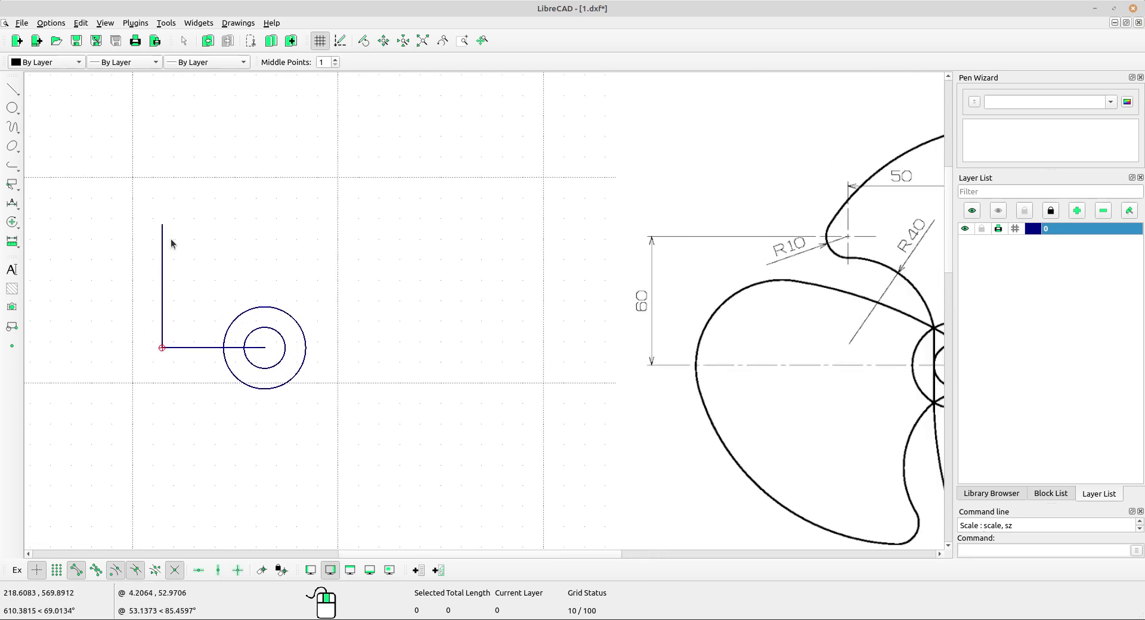
# Step: Place a point at the top end of the 60-long vertical line
pyautogui.click(13, 348)
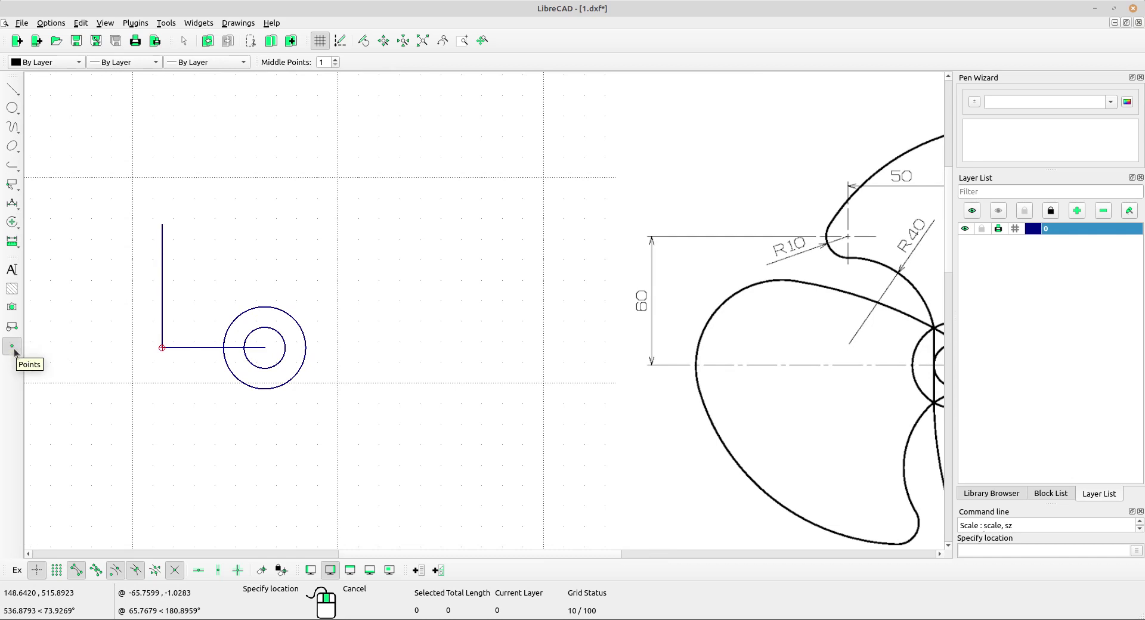
pyautogui.scroll(3, 160, 256)
pyautogui.scroll(1, 179, 226)
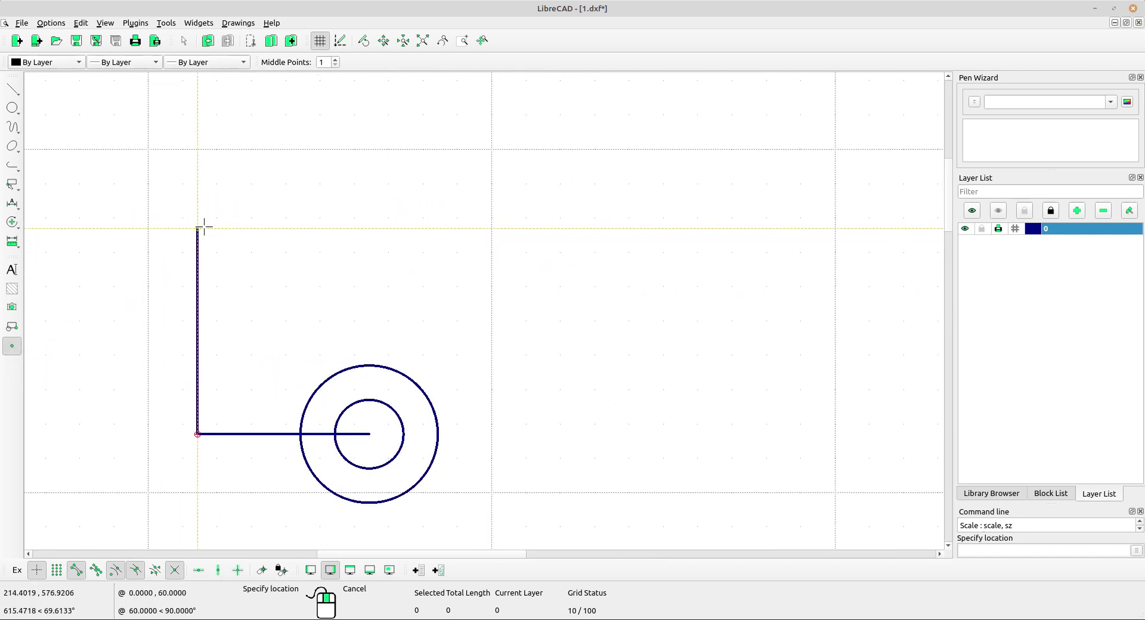
pyautogui.click(198, 228)
pyautogui.scroll(1, 211, 236)
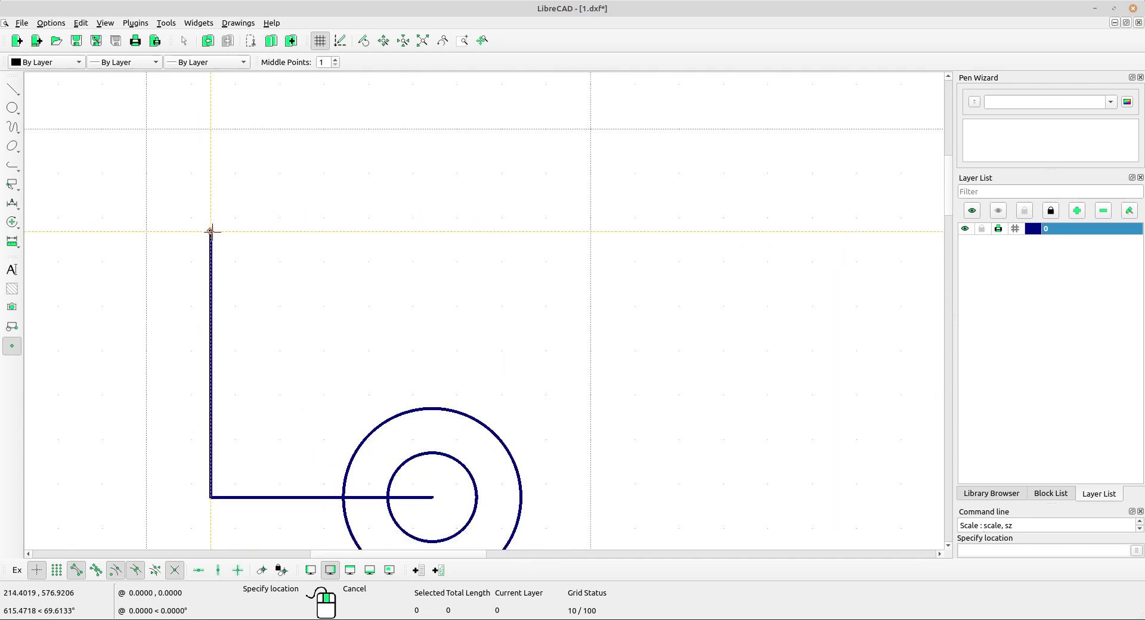
pyautogui.scroll(-2, 418, 286)
pyautogui.moveTo(545, 320); pyautogui.dragTo(344, 240, button='middle')
# Step: Select both L-shaped construction lines and delete them, keeping the point
pyautogui.press('Escape')
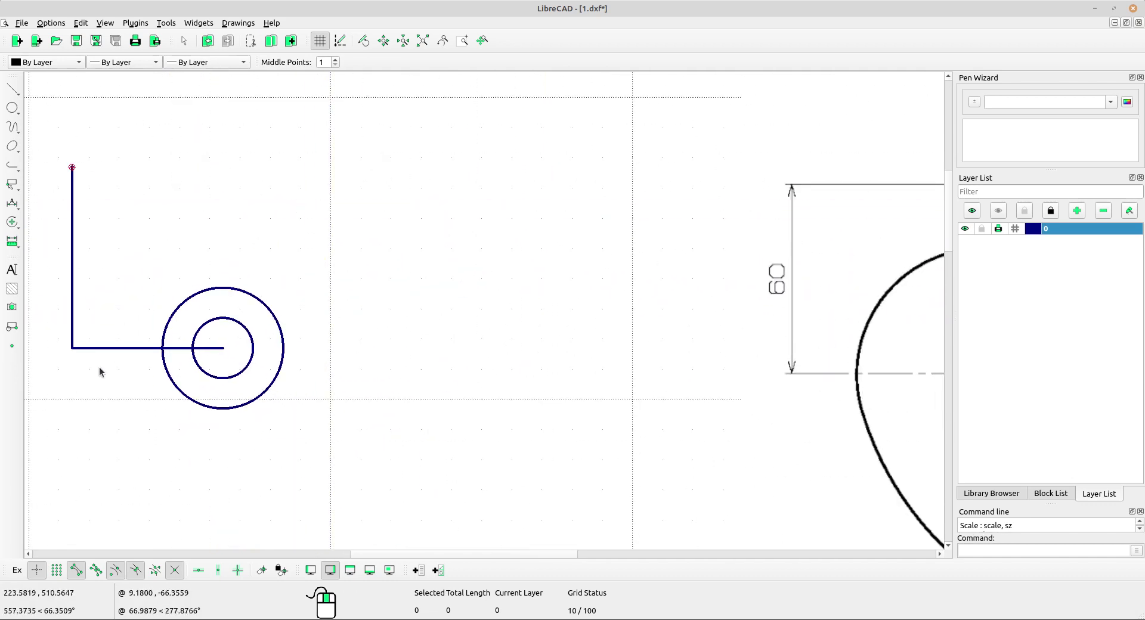
pyautogui.click(70, 315)
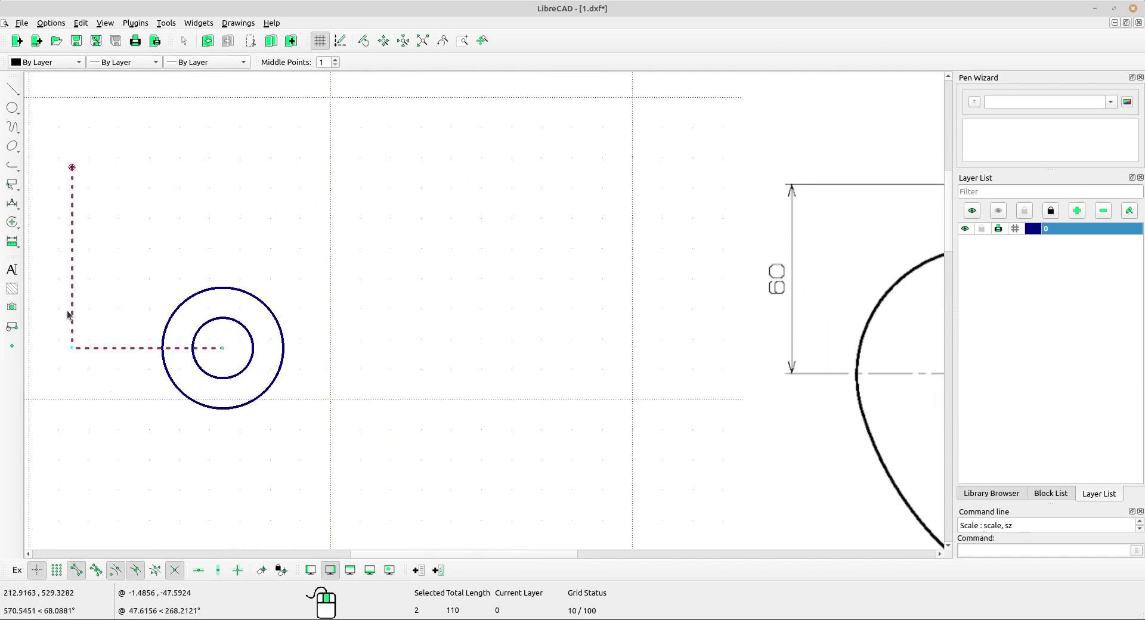
pyautogui.press('Delete')
pyautogui.scroll(-3, 97, 219)
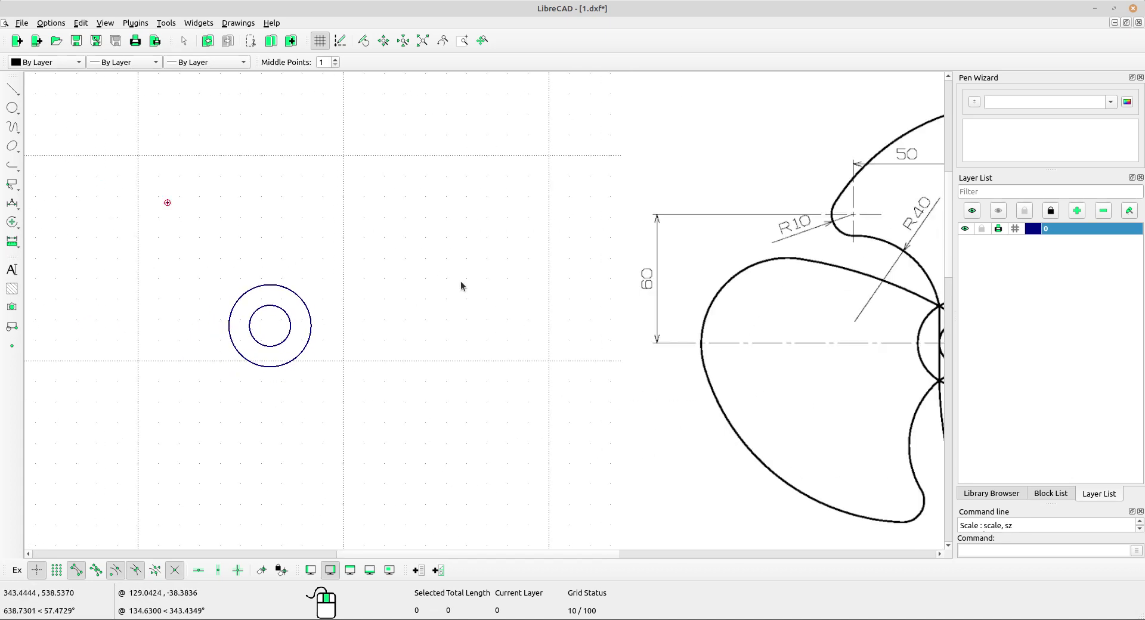
pyautogui.scroll(-2, 471, 304)
pyautogui.scroll(-2, 498, 325)
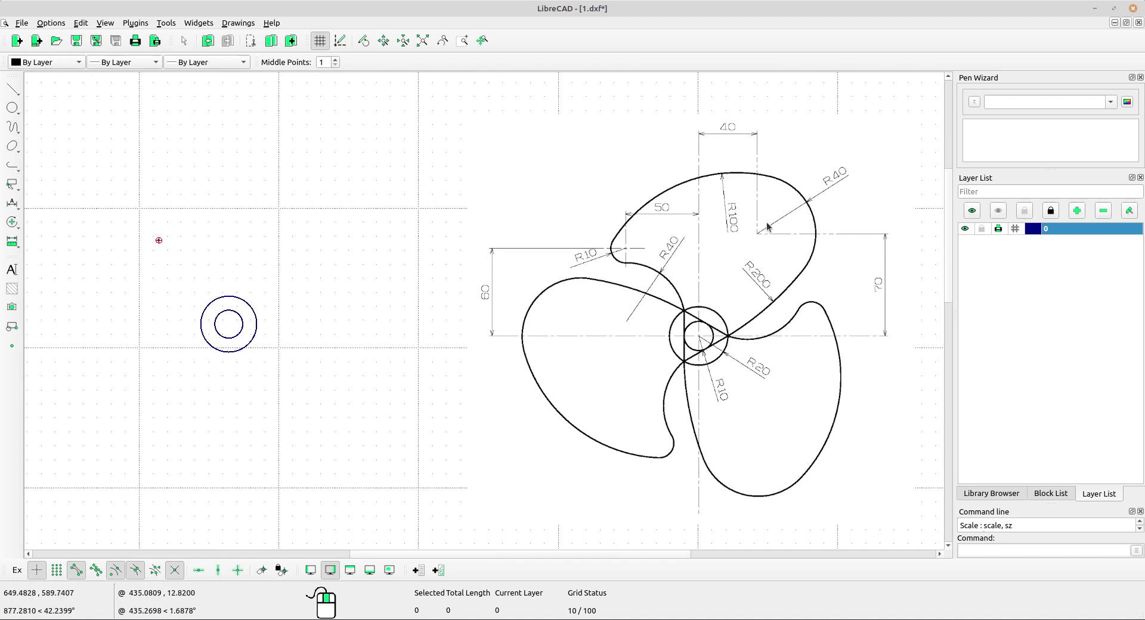
pyautogui.scroll(2, 767, 229)
pyautogui.scroll(2, 738, 241)
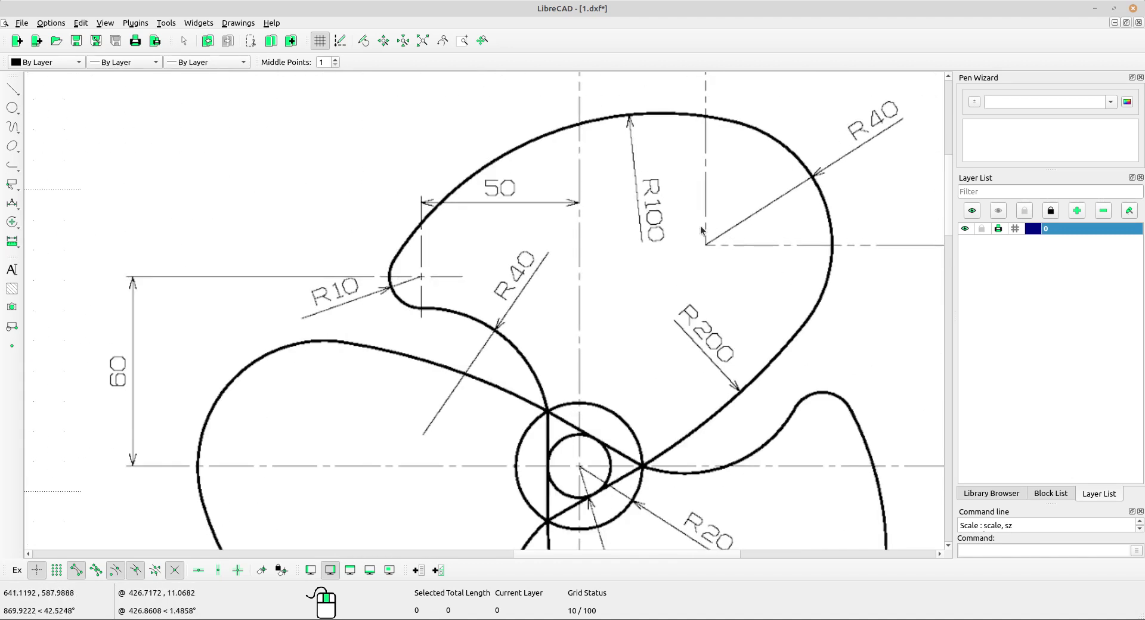
pyautogui.scroll(-3, 707, 263)
pyautogui.scroll(-1, 631, 295)
pyautogui.scroll(1, 682, 274)
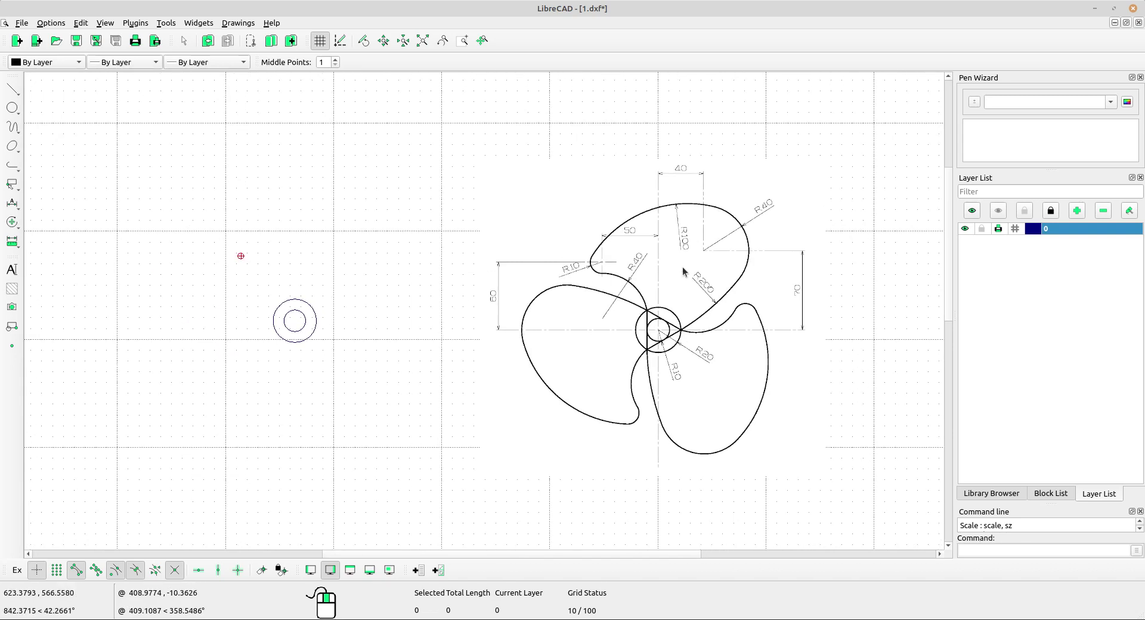
pyautogui.scroll(1, 665, 126)
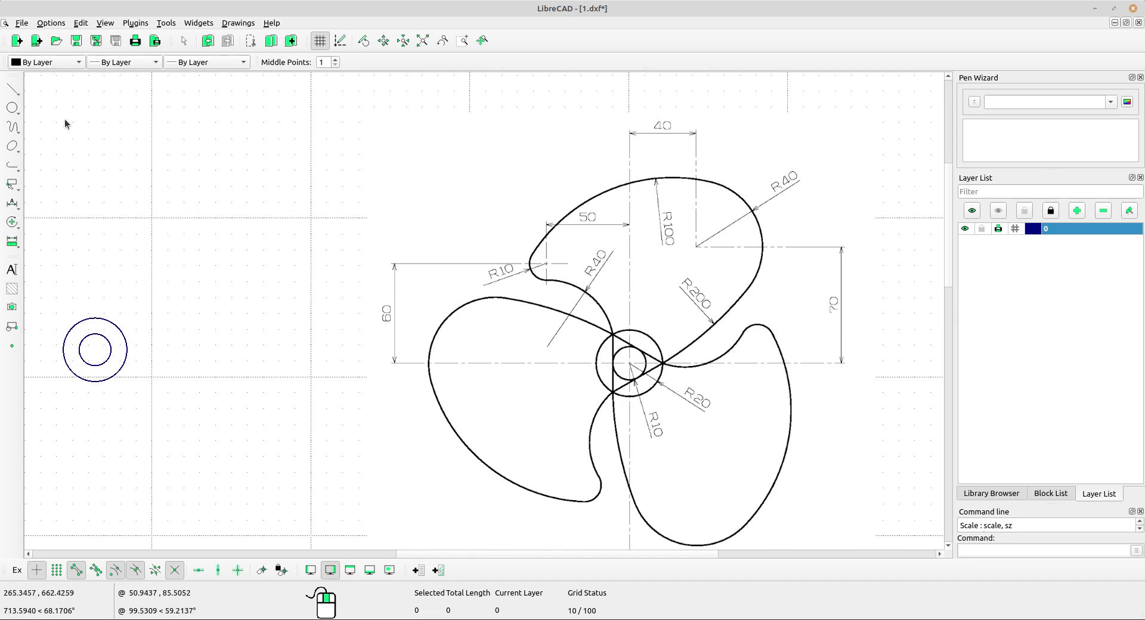
# Step: Draw a 40-long horizontal line running right from the hub centre
pyautogui.click(12, 89)
pyautogui.click(59, 121)
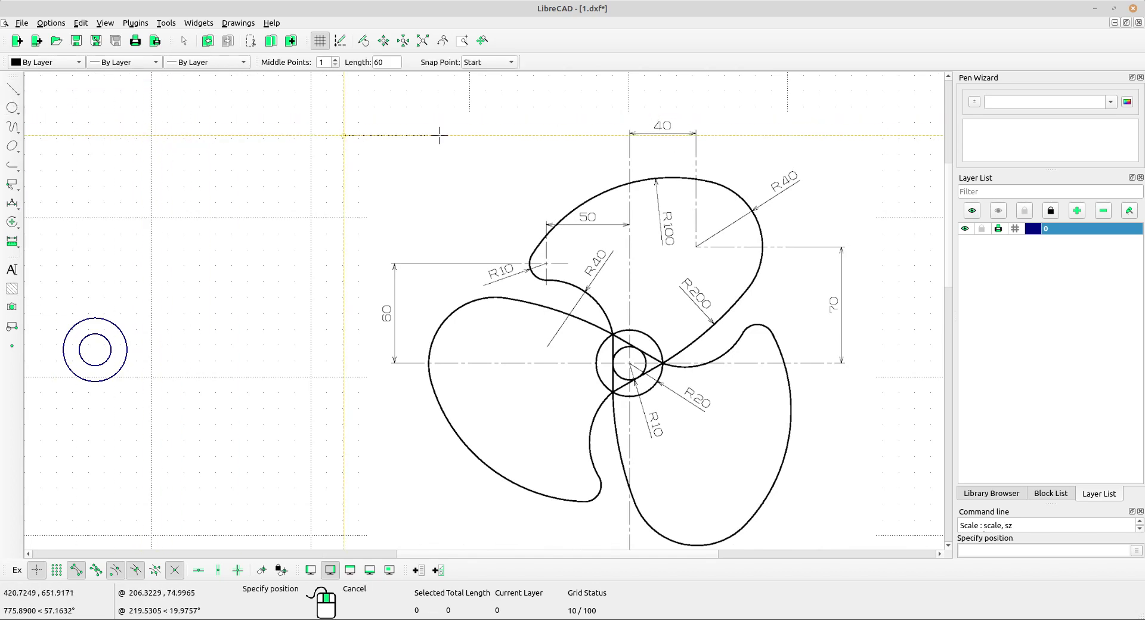
pyautogui.moveTo(395, 62); pyautogui.dragTo(366, 64)
pyautogui.write('4')
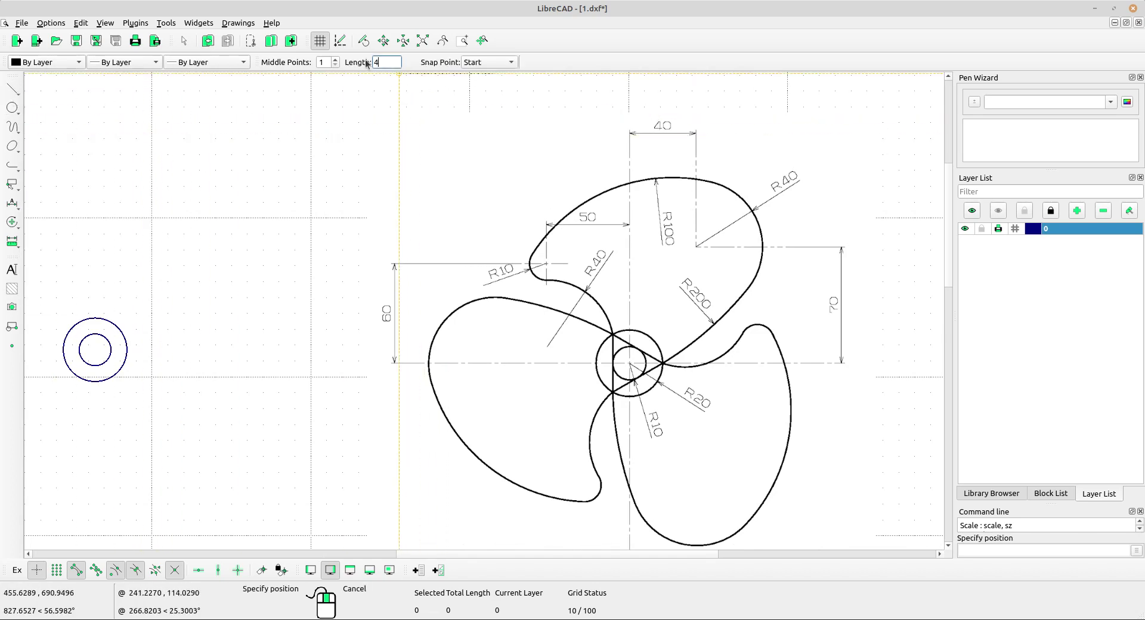
pyautogui.write('0')
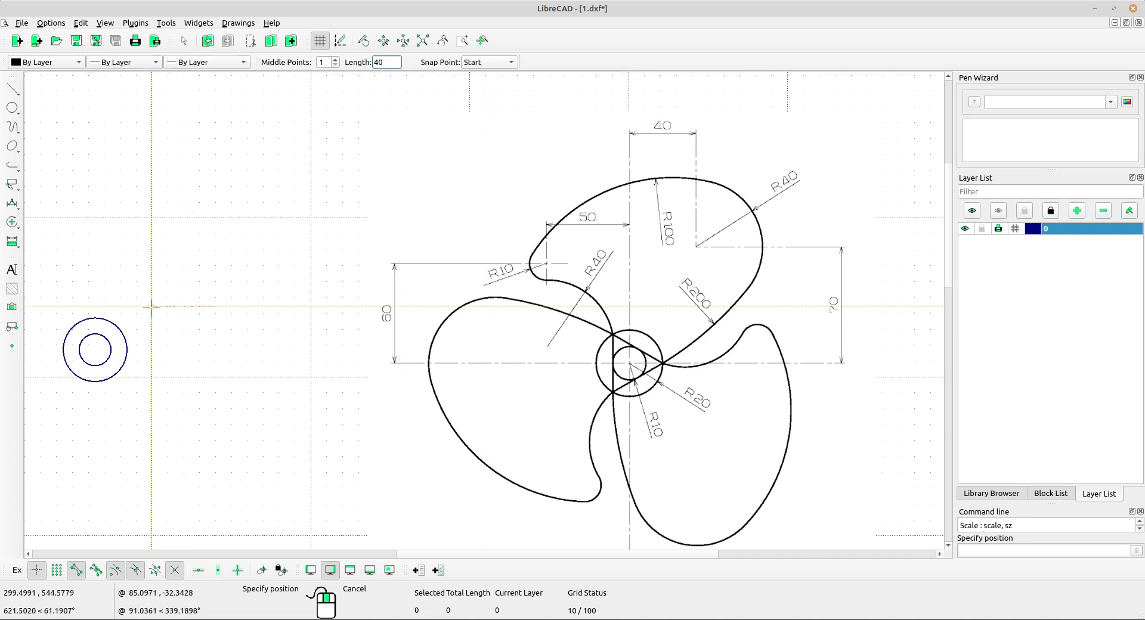
pyautogui.click(499, 66)
pyautogui.click(499, 65)
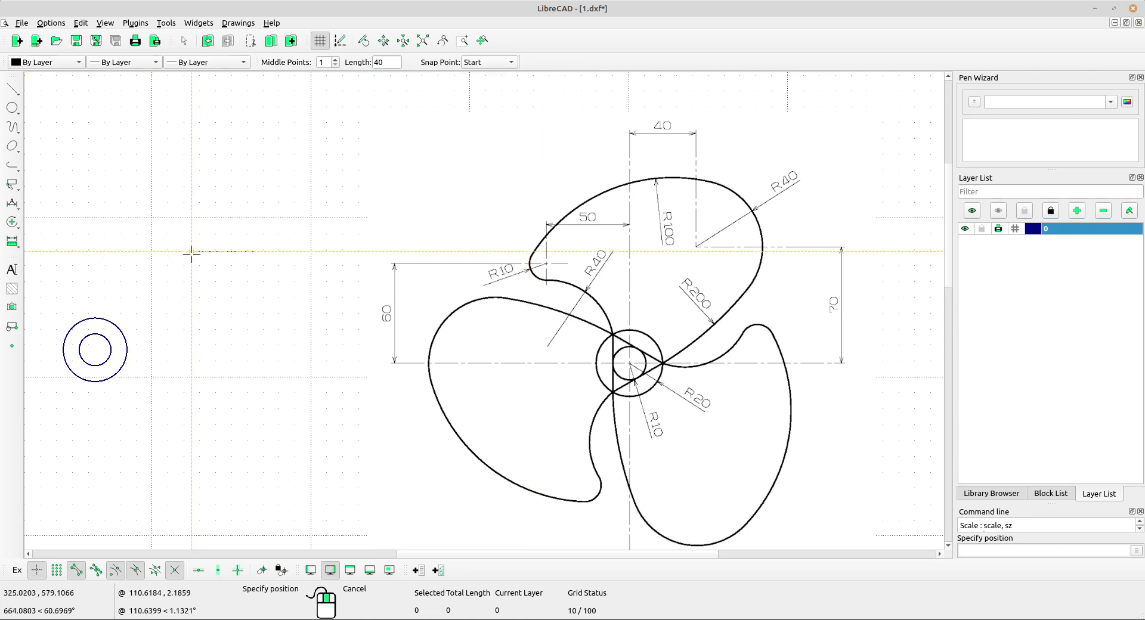
pyautogui.scroll(1, 95, 355)
pyautogui.scroll(1, 96, 355)
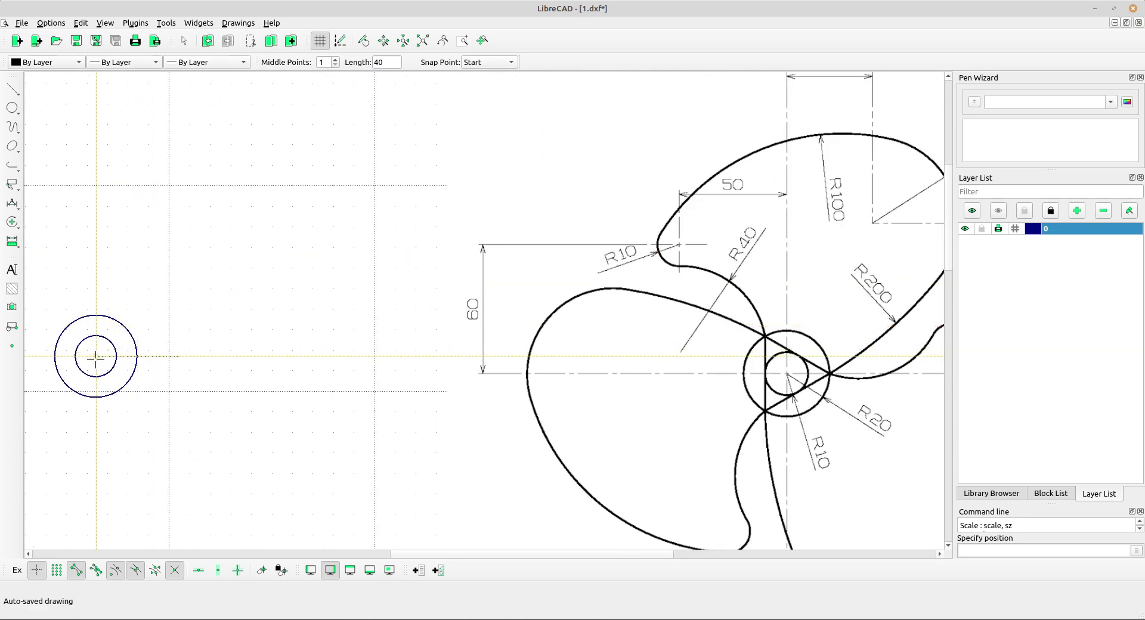
pyautogui.scroll(-1, 273, 327)
pyautogui.scroll(-1, 348, 286)
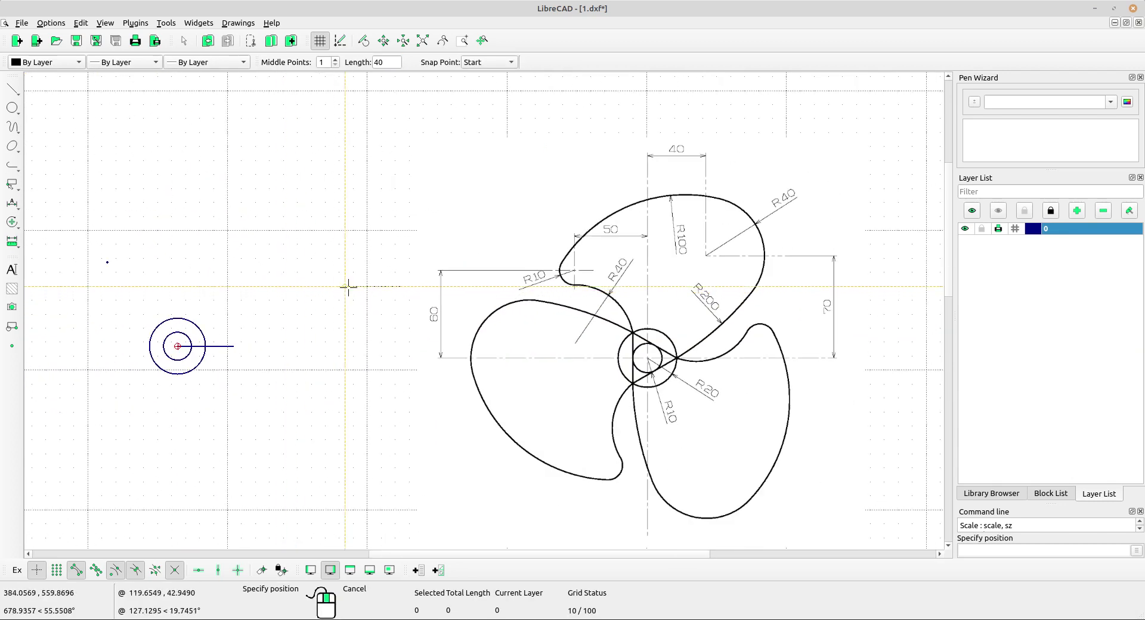
pyautogui.scroll(-1, 352, 307)
pyautogui.rightClick(308, 251)
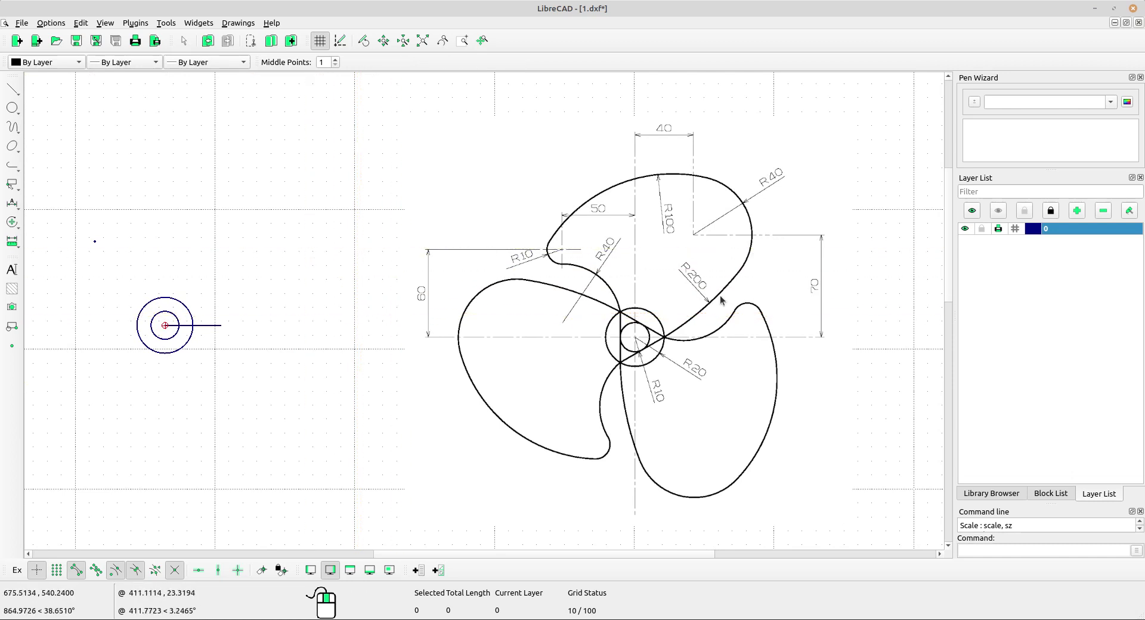
# Step: Add a 70-long vertical line at its right end, then select both lines
pyautogui.click(12, 90)
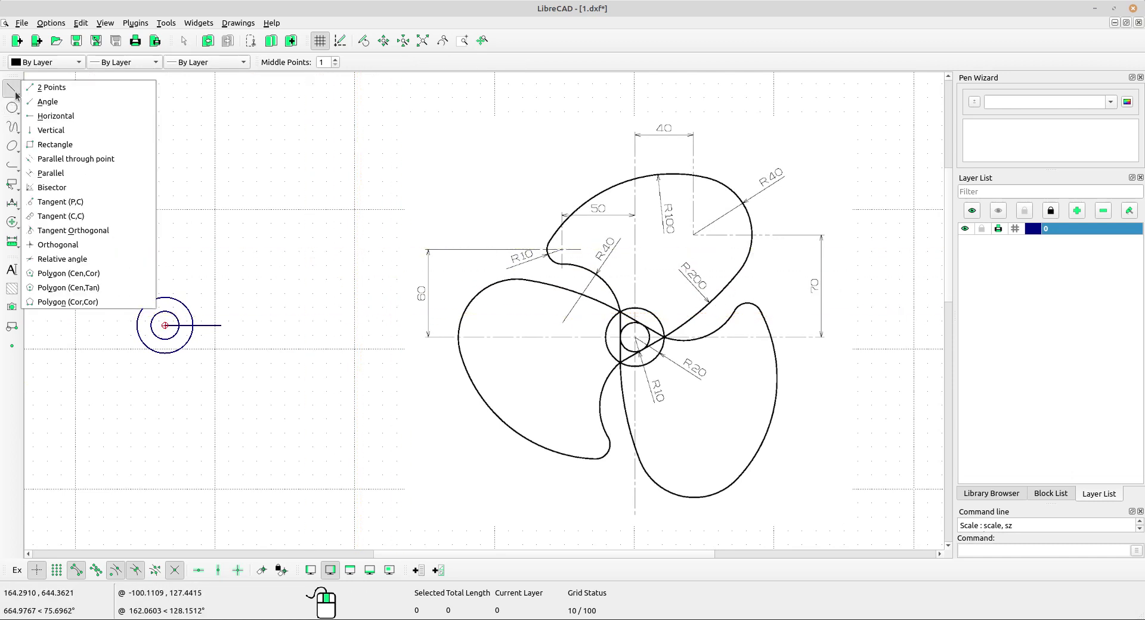
pyautogui.click(66, 115)
pyautogui.moveTo(399, 60); pyautogui.dragTo(352, 62)
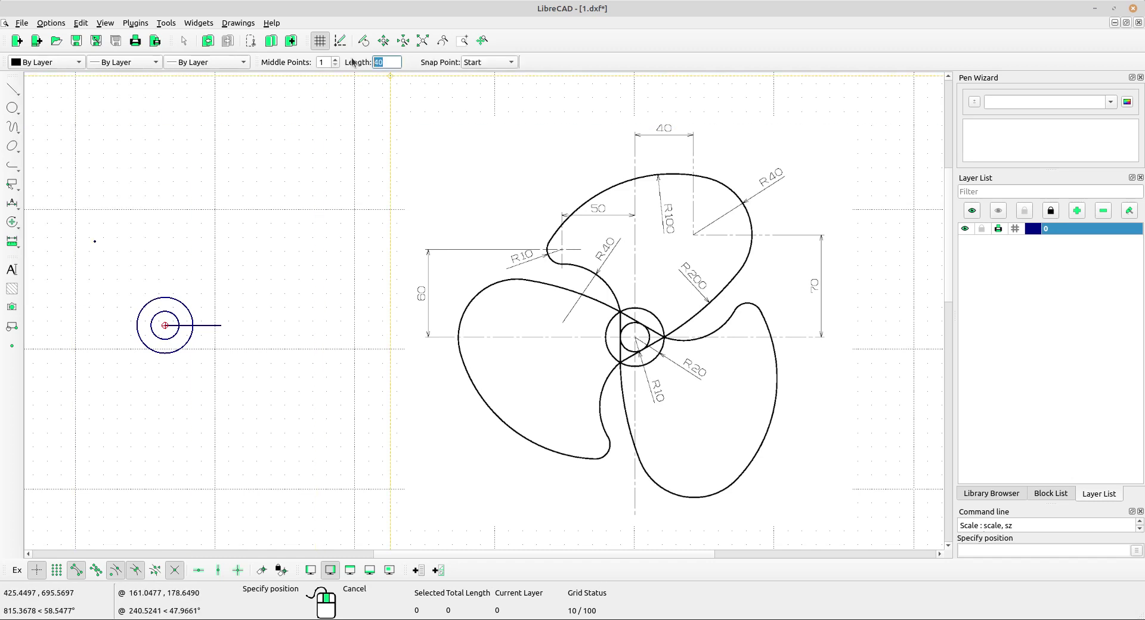
pyautogui.write('70')
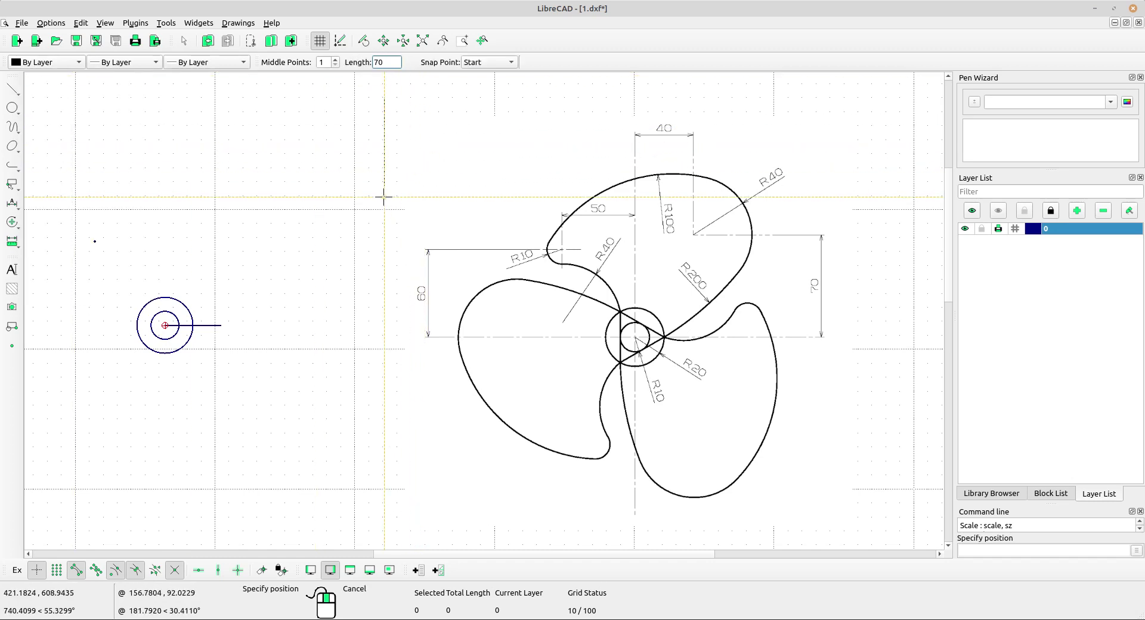
pyautogui.click(235, 325)
pyautogui.scroll(1, 242, 310)
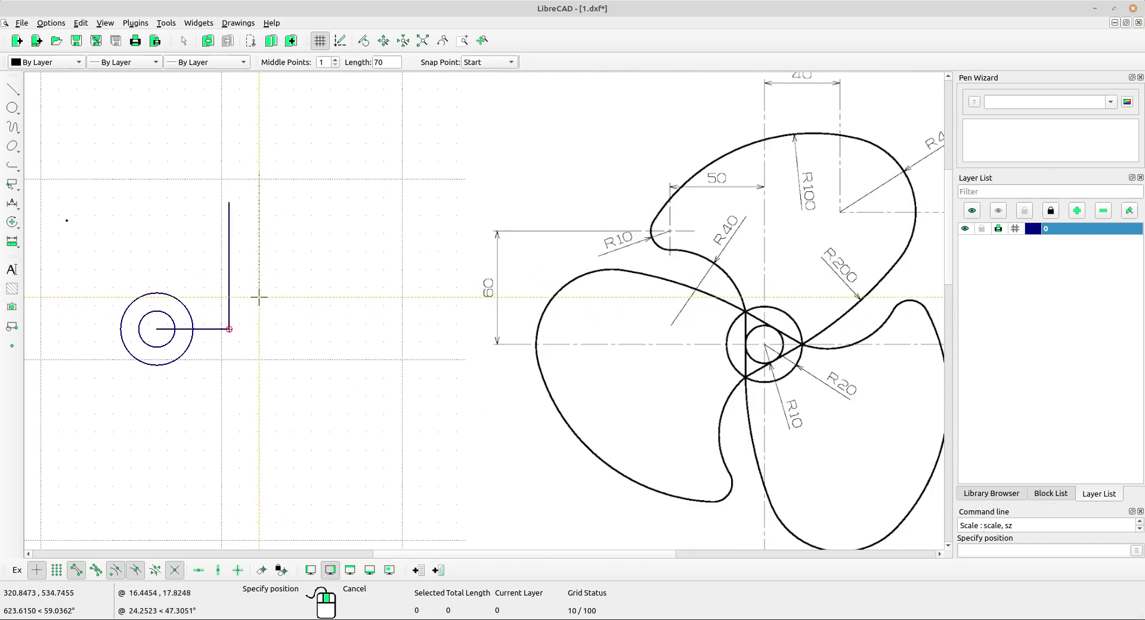
pyautogui.rightClick(252, 353)
pyautogui.moveTo(252, 354); pyautogui.dragTo(213, 306)
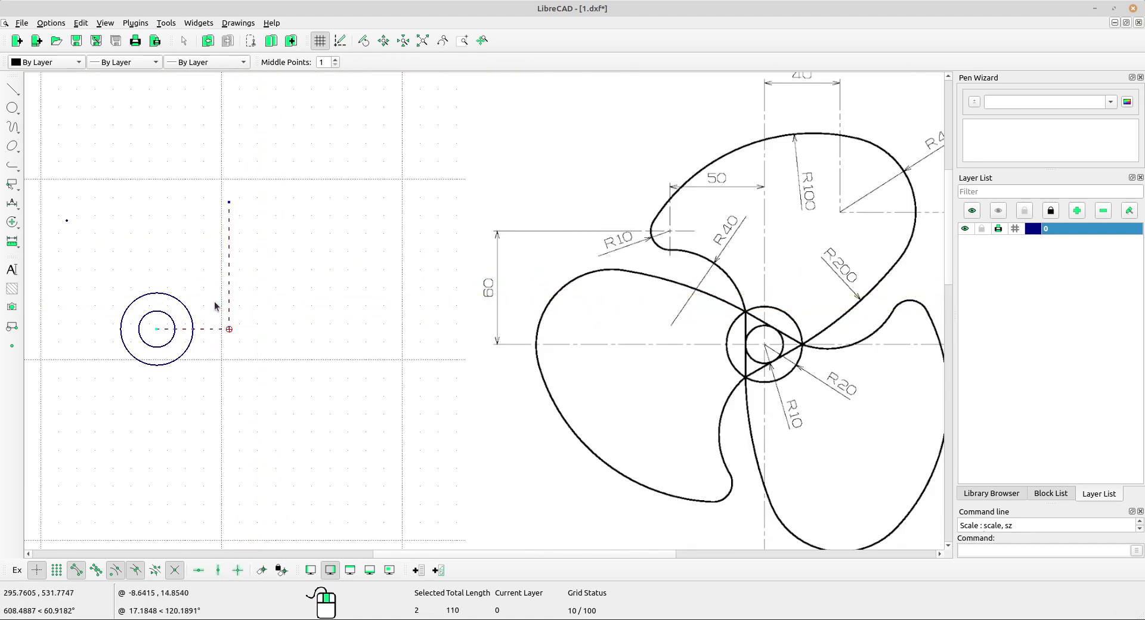
# Step: Window-select the 40-long horizontal and 70-long vertical construction lines and delete them
pyautogui.press('Escape')
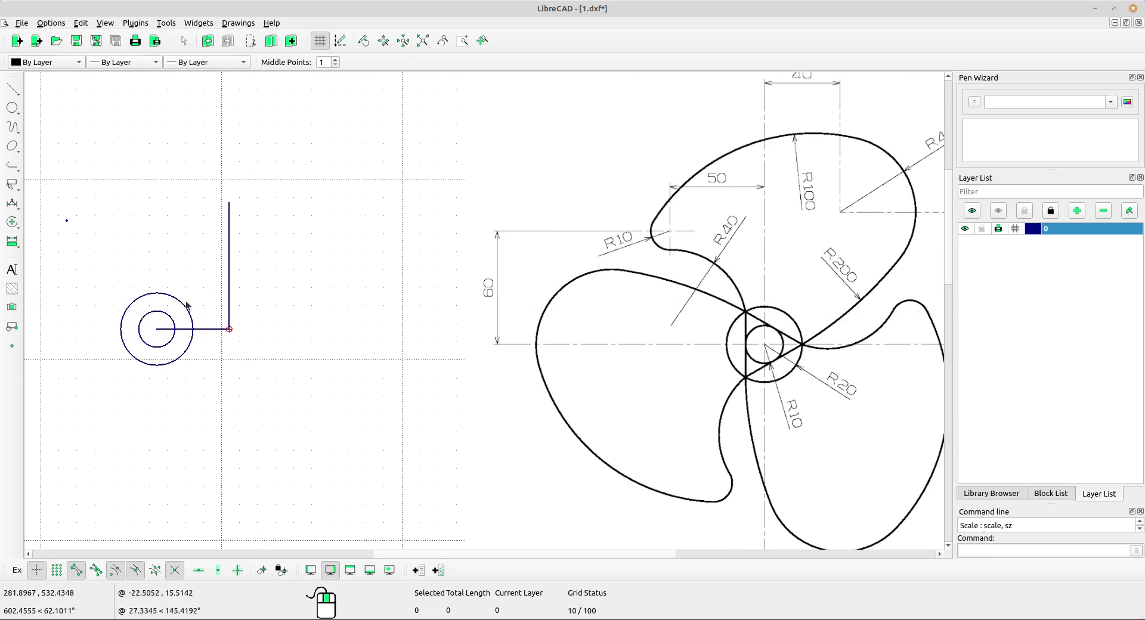
pyautogui.click(12, 347)
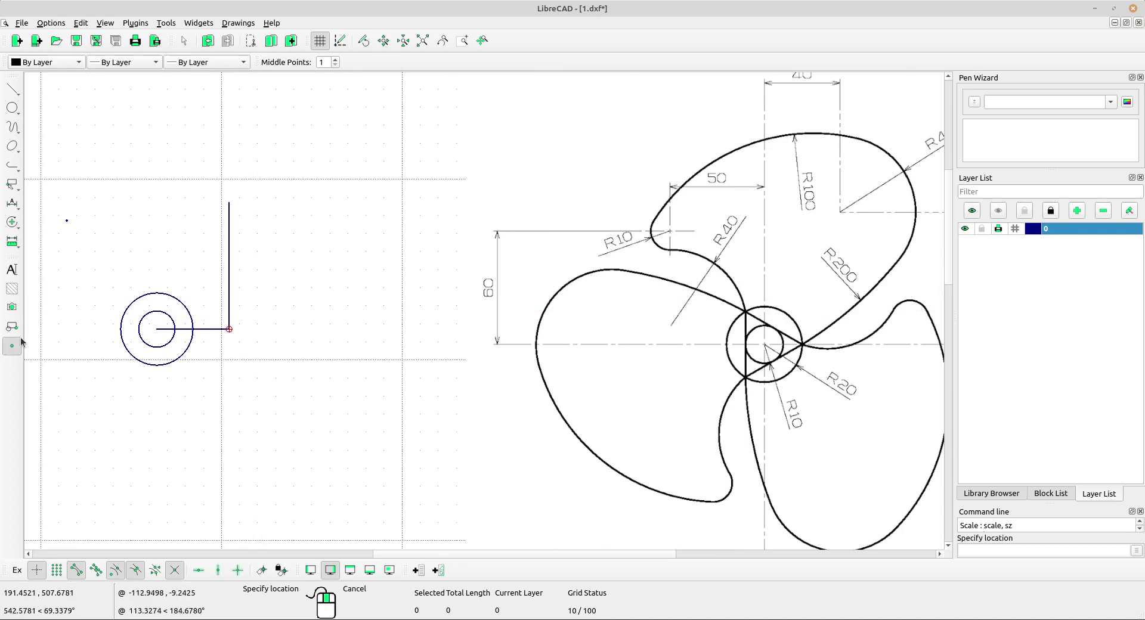
pyautogui.scroll(1, 262, 190)
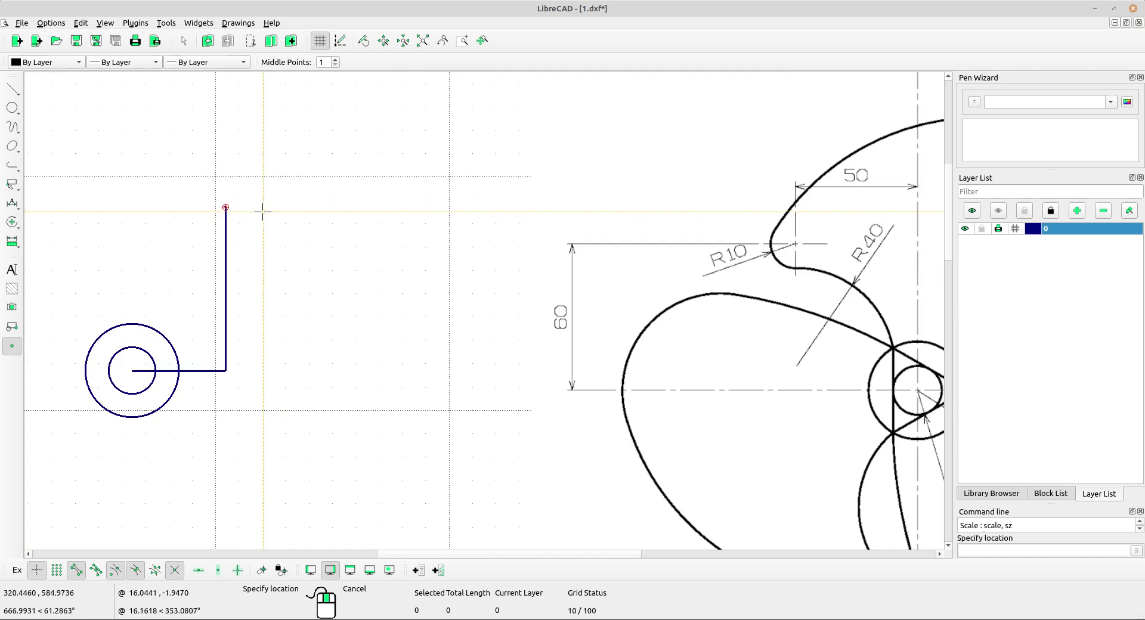
pyautogui.scroll(1, 234, 213)
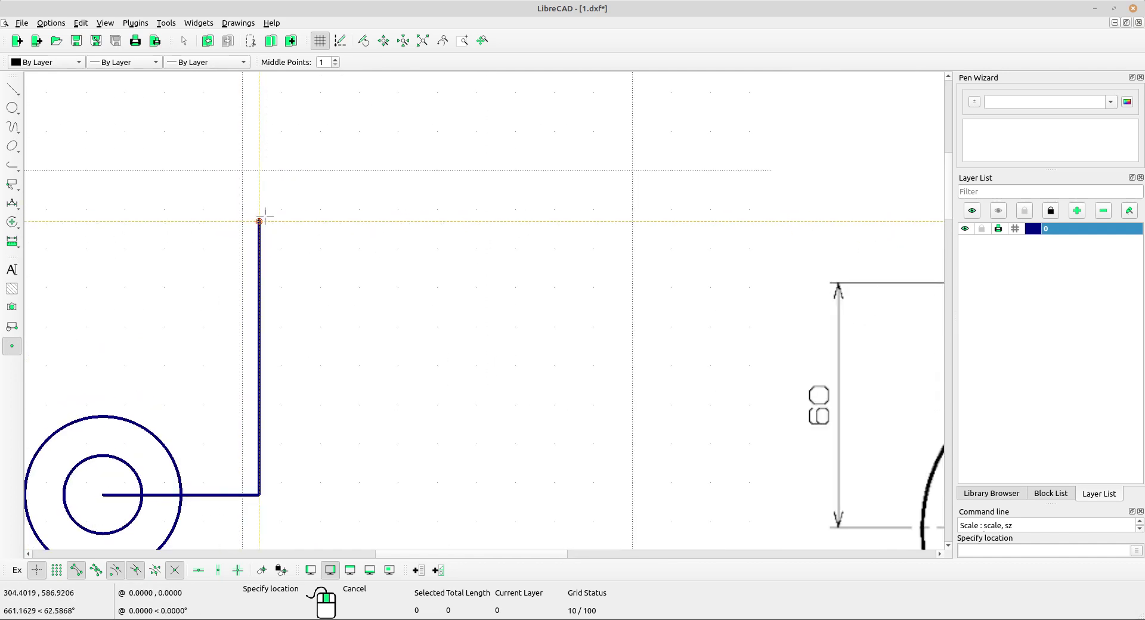
pyautogui.scroll(-4, 358, 278)
pyautogui.rightClick(366, 211)
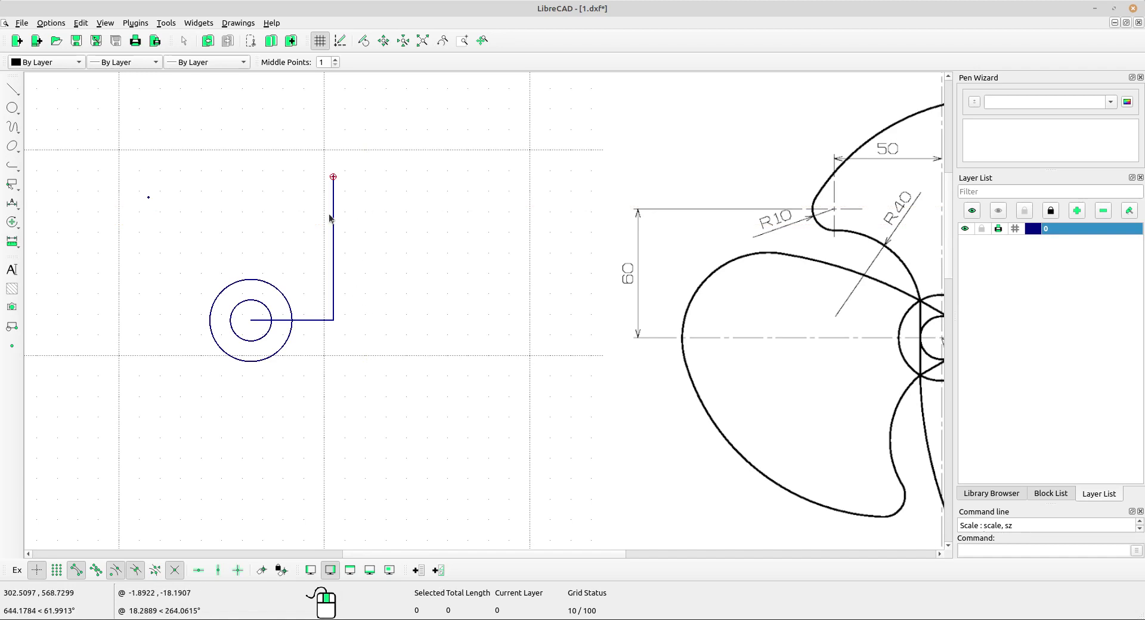
pyautogui.moveTo(369, 347); pyautogui.dragTo(321, 303)
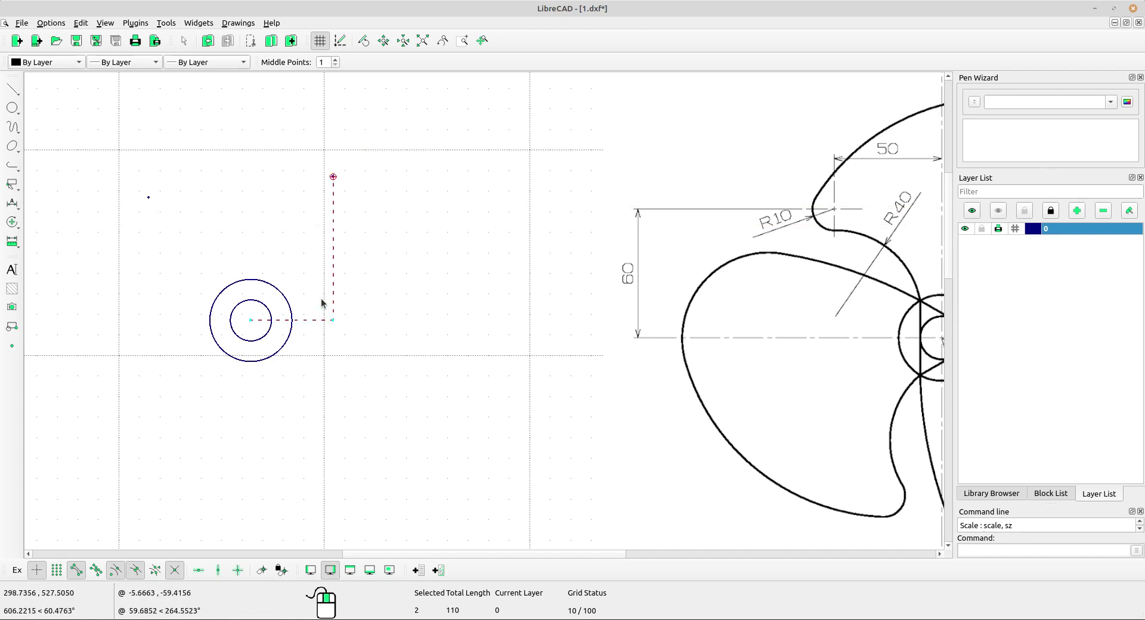
pyautogui.scroll(-1, 786, 364)
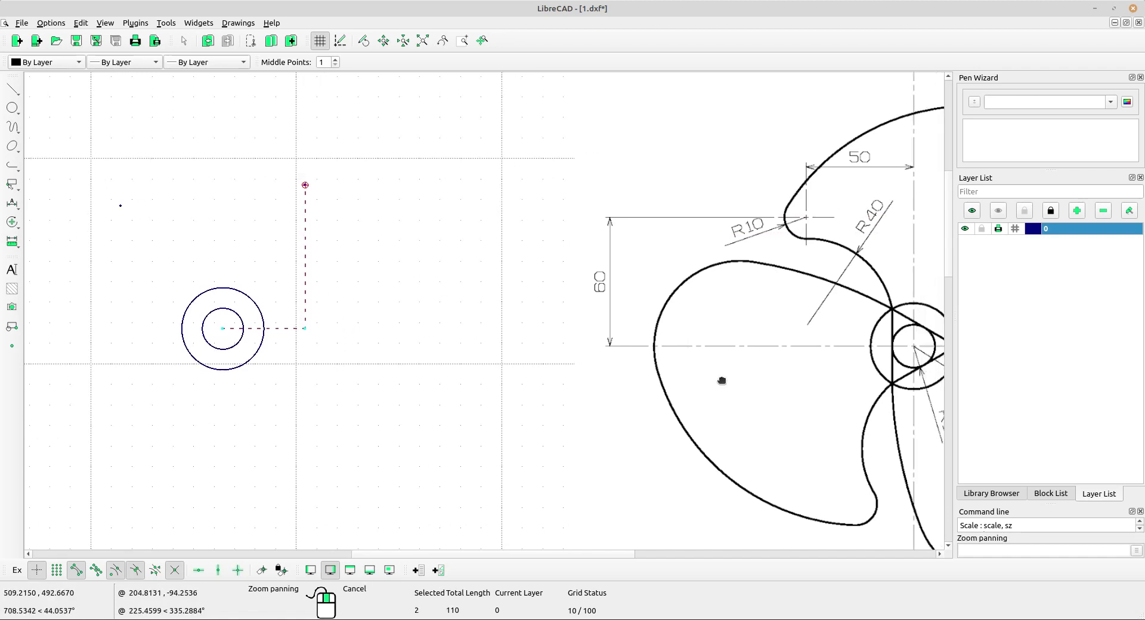
pyautogui.press('Delete')
pyautogui.scroll(-1, 489, 273)
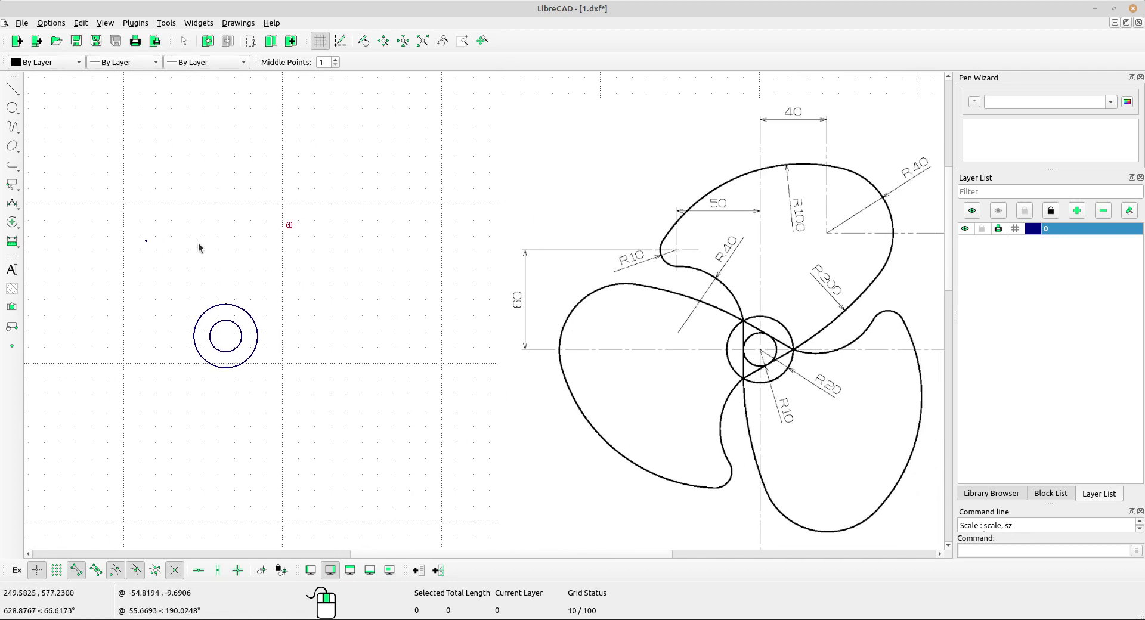
# Step: Draw a radius 10 circle centred on the point 50 left and 60 above the hub
pyautogui.click(145, 240)
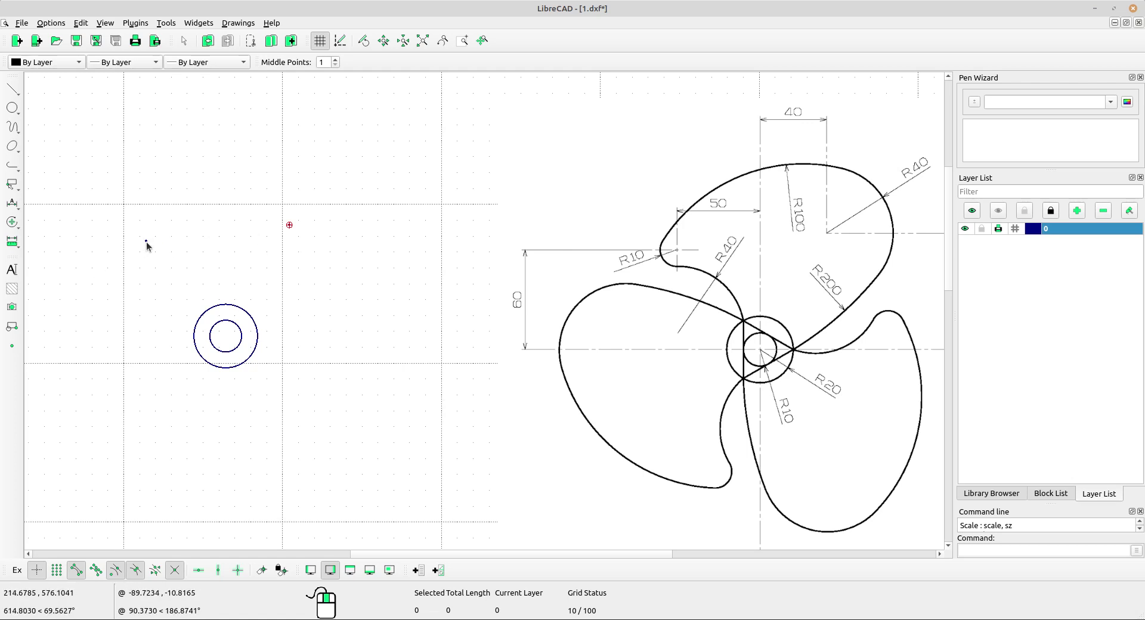
pyautogui.scroll(1, 147, 245)
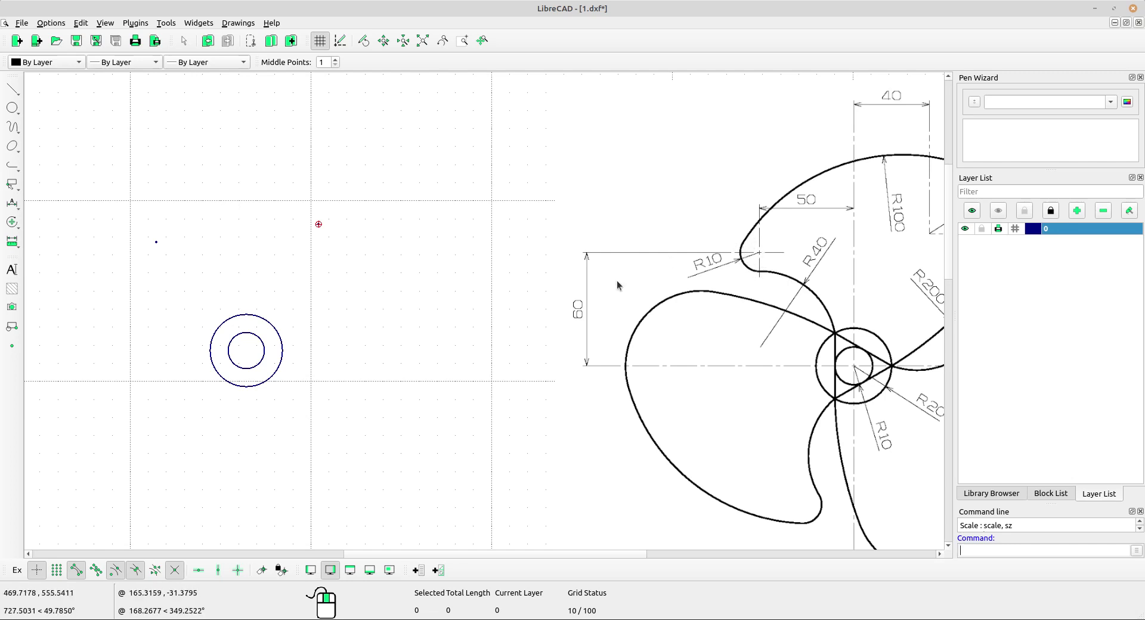
pyautogui.click(19, 108)
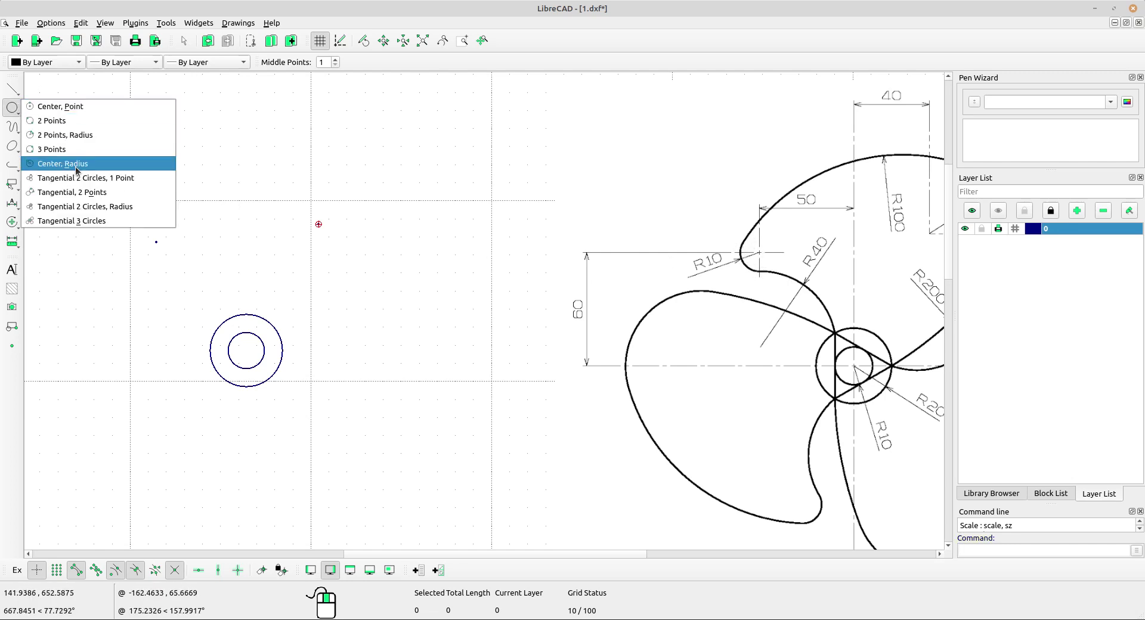
pyautogui.click(76, 164)
pyautogui.doubleClick(389, 63)
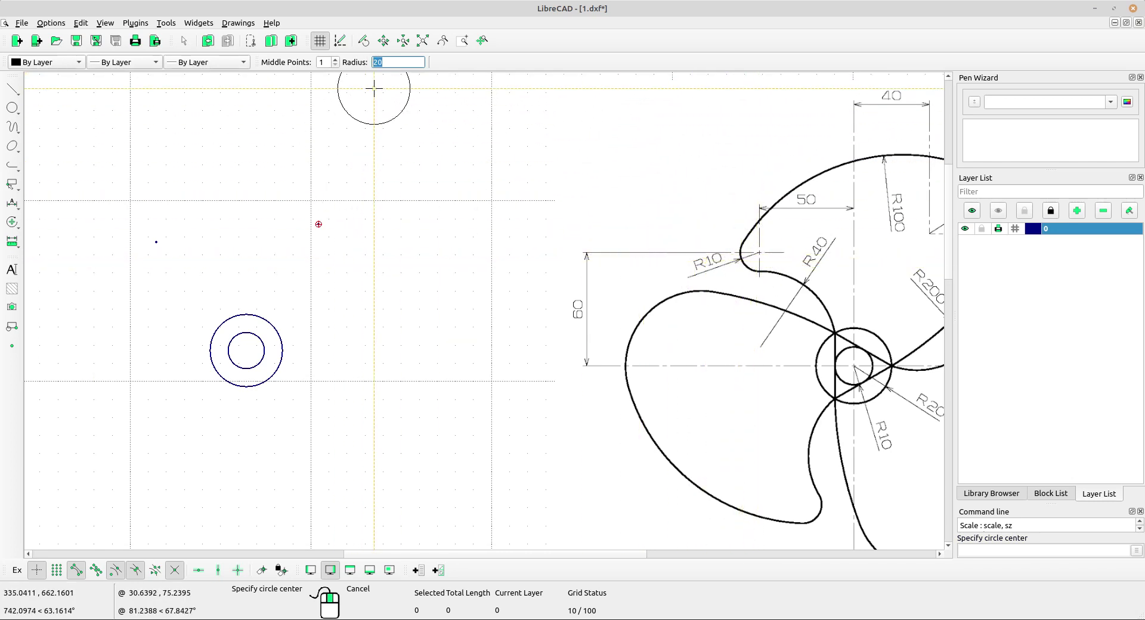
pyautogui.write('10')
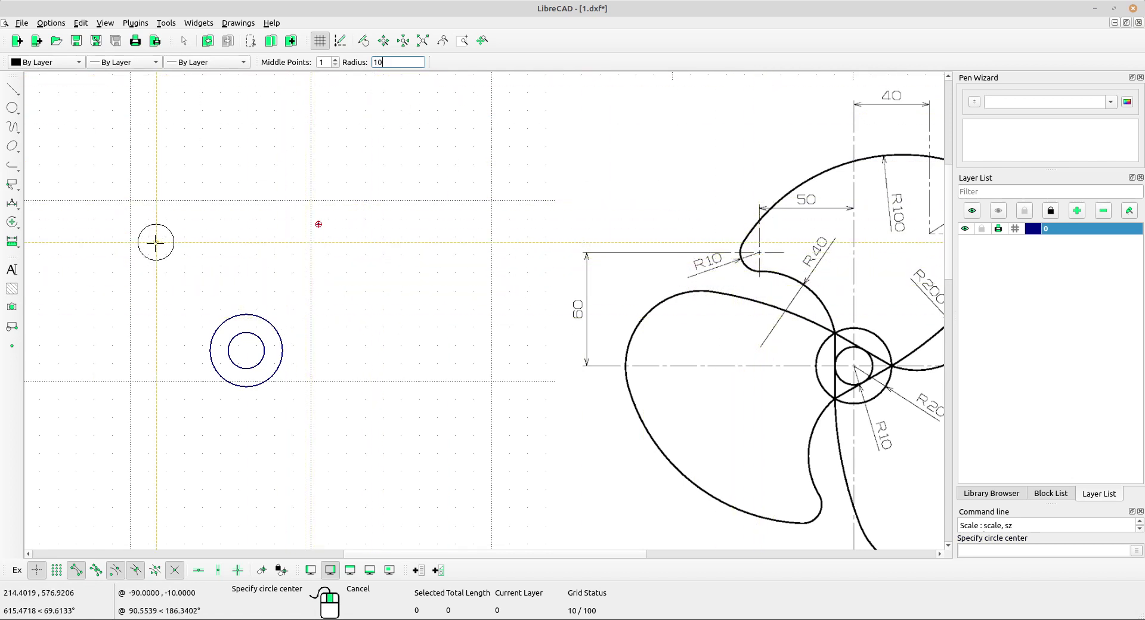
pyautogui.scroll(1, 157, 238)
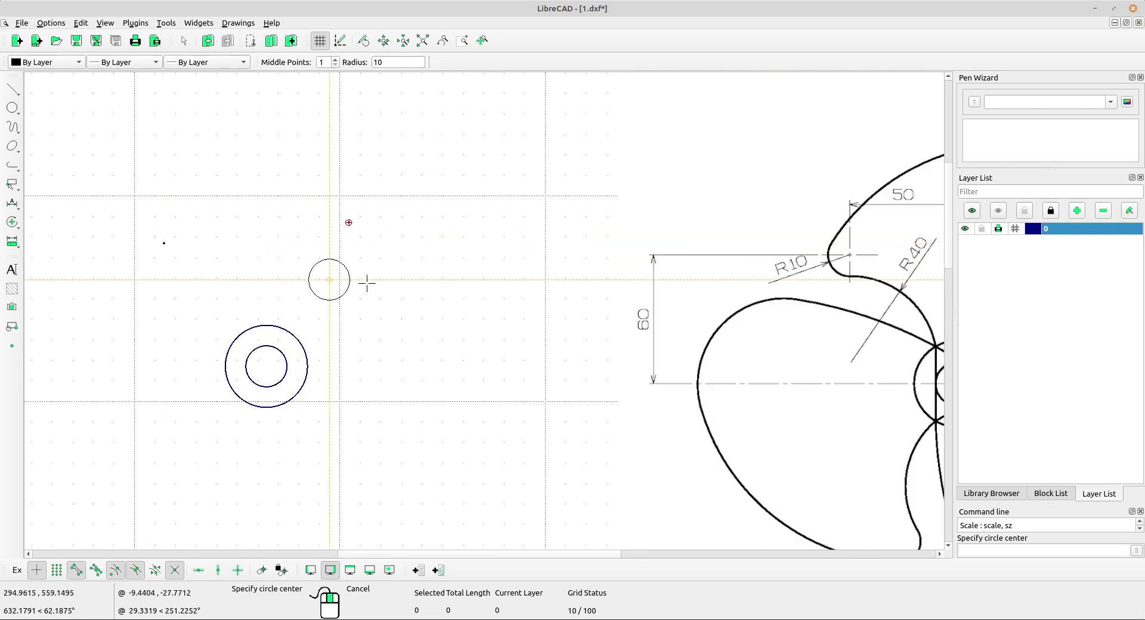
pyautogui.scroll(2, 167, 239)
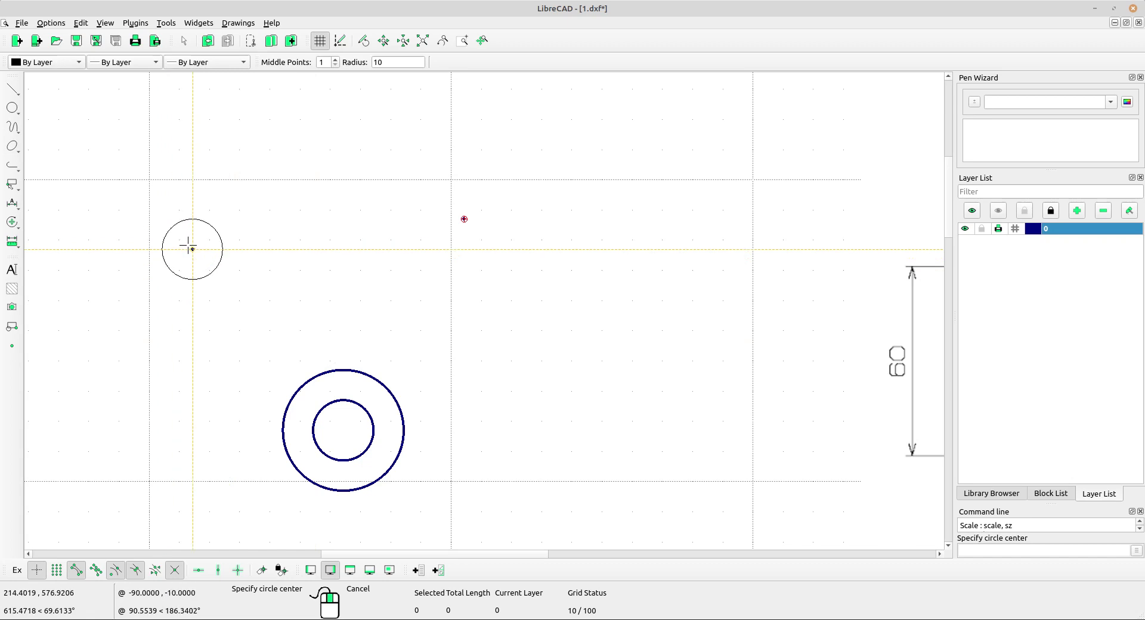
pyautogui.scroll(-1, 437, 243)
pyautogui.scroll(-1, 511, 289)
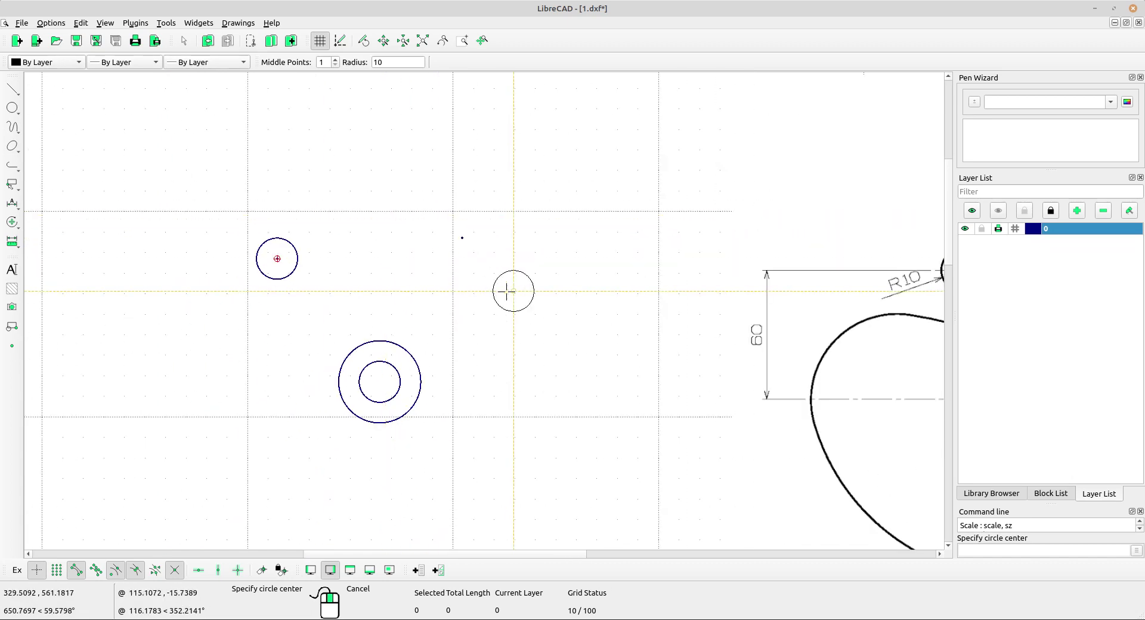
pyautogui.scroll(-1, 332, 248)
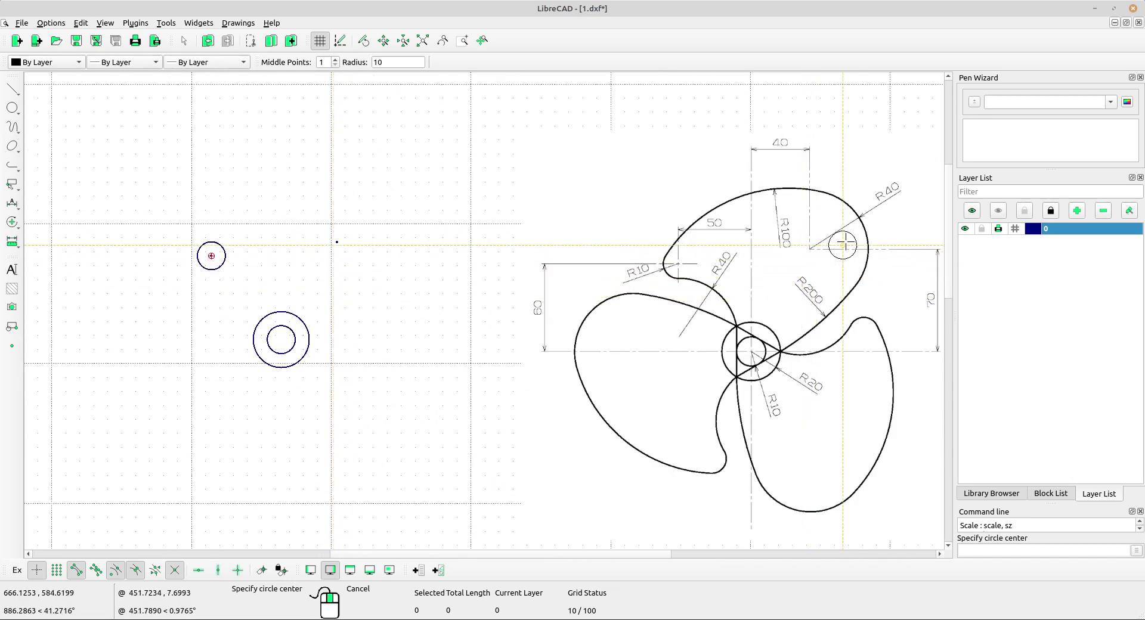
pyautogui.scroll(1, 857, 200)
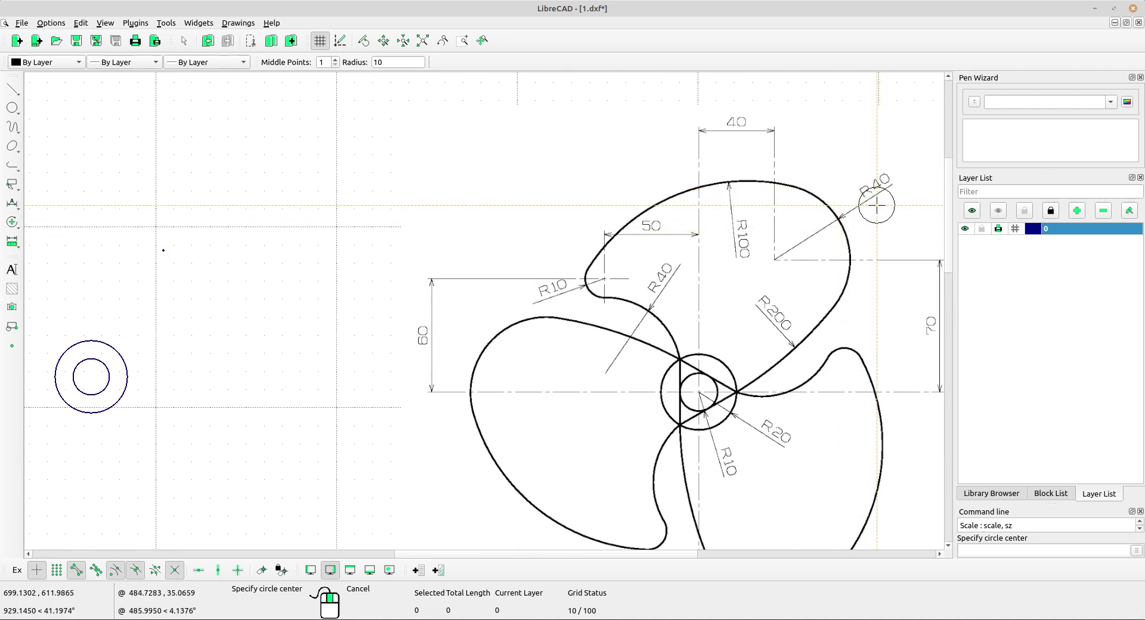
pyautogui.scroll(-1, 602, 273)
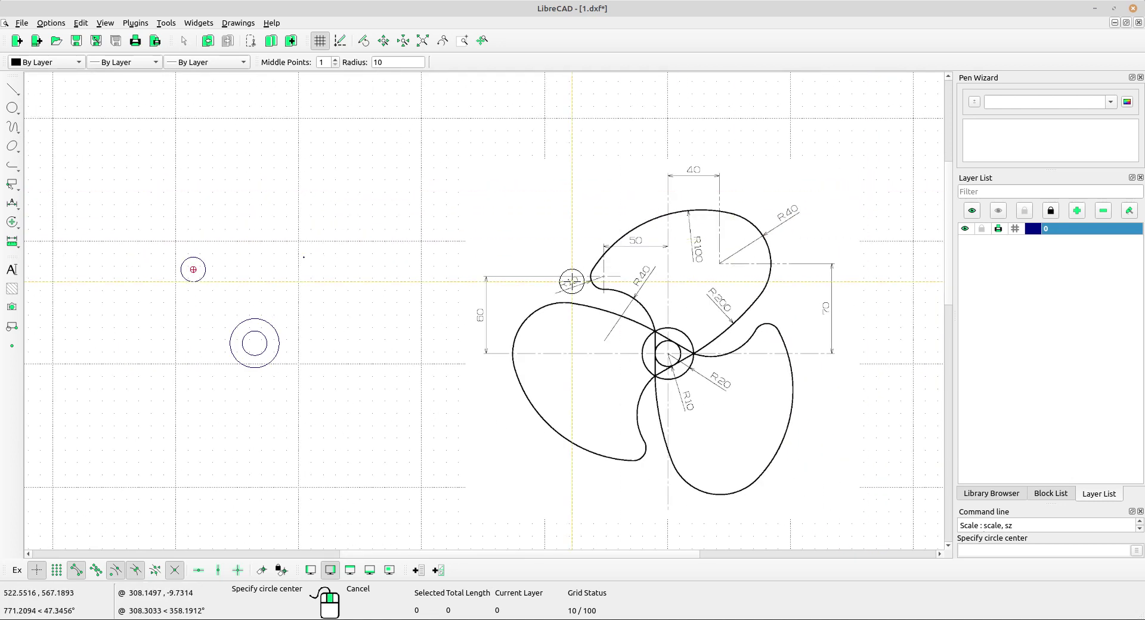
# Step: Place a radius 40 circle on the point 40 right and 70 above the hub
pyautogui.doubleClick(394, 62)
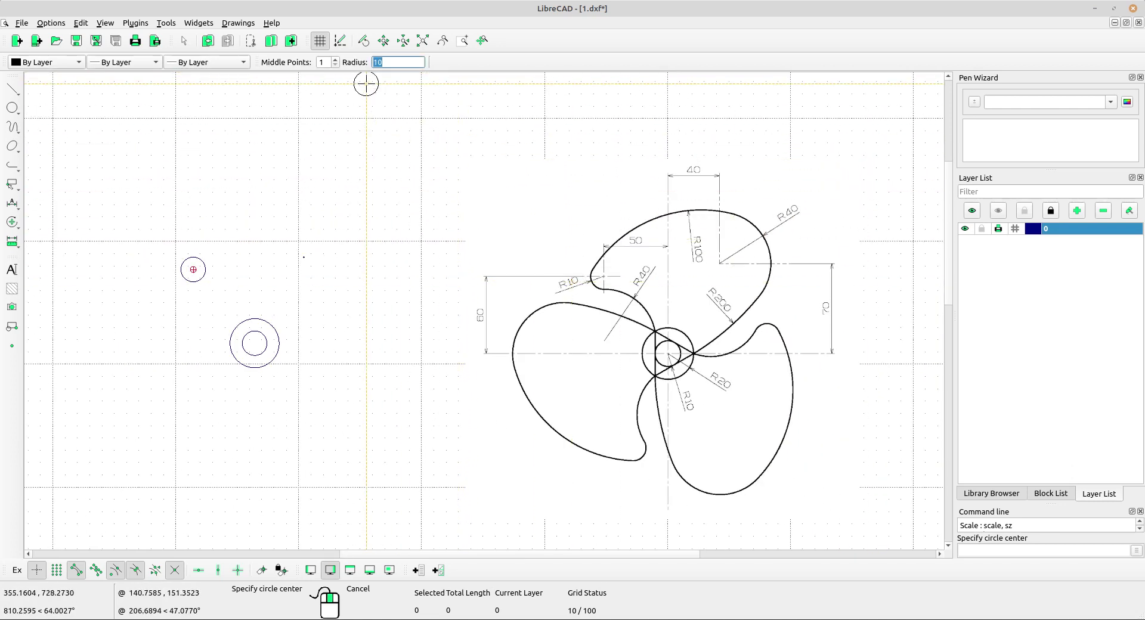
pyautogui.write('40')
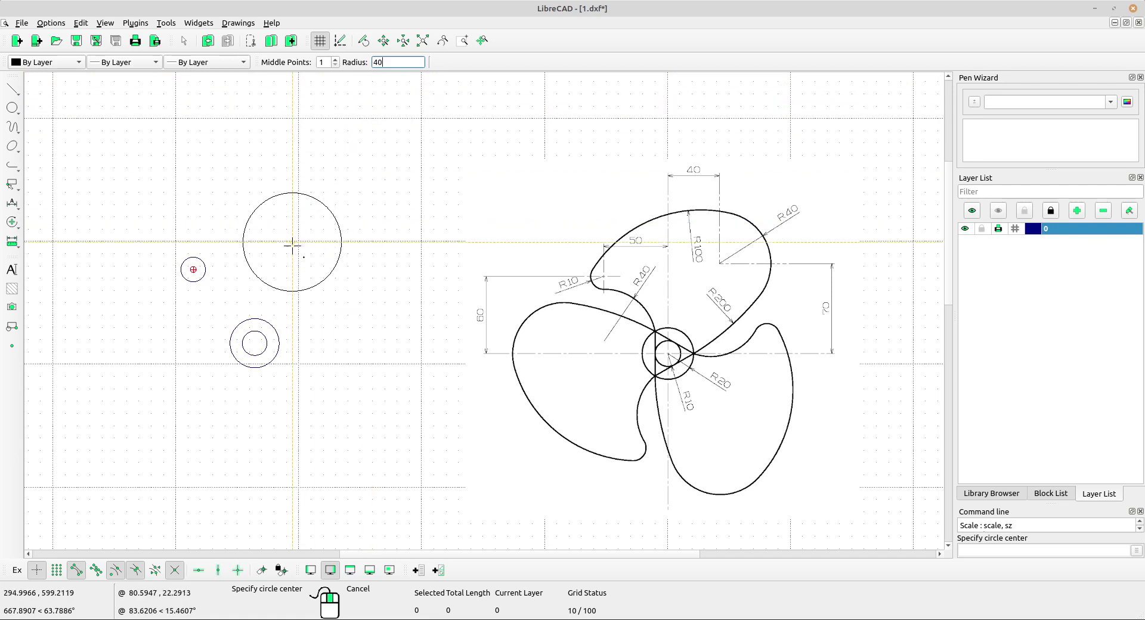
pyautogui.scroll(1, 253, 245)
pyautogui.scroll(1, 252, 236)
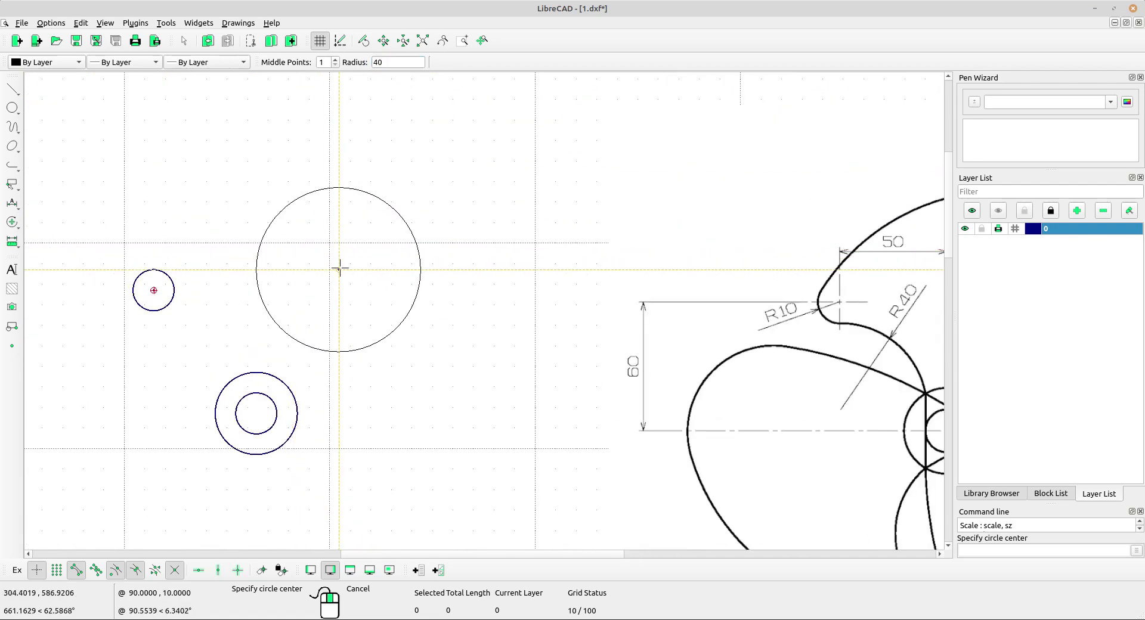
pyautogui.click(340, 269)
pyautogui.scroll(-2, 434, 287)
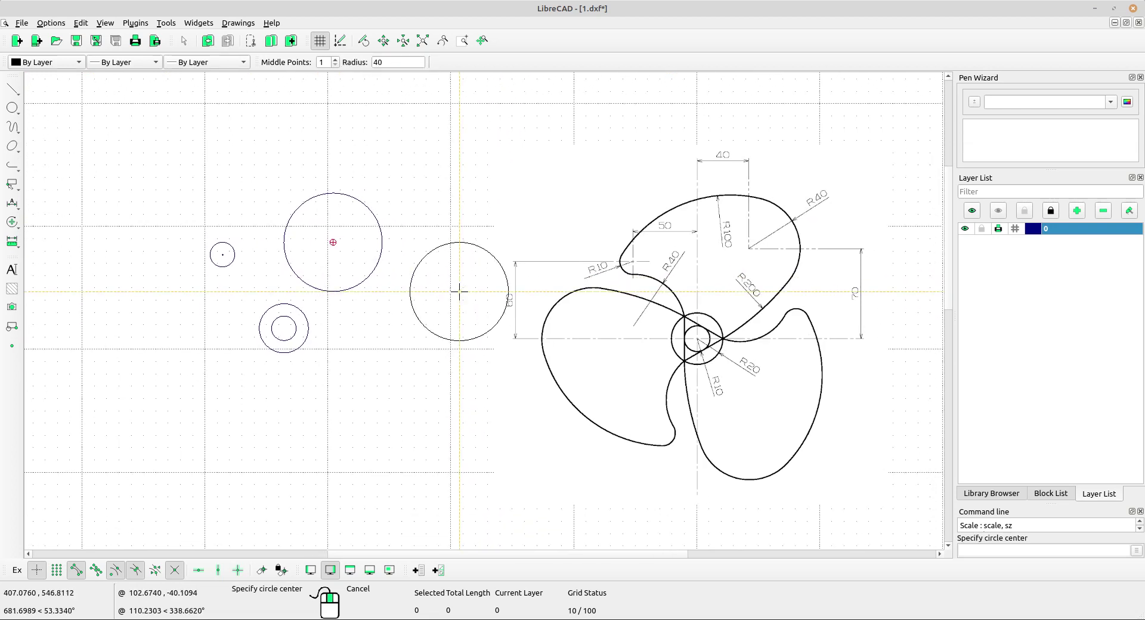
pyautogui.rightClick(446, 263)
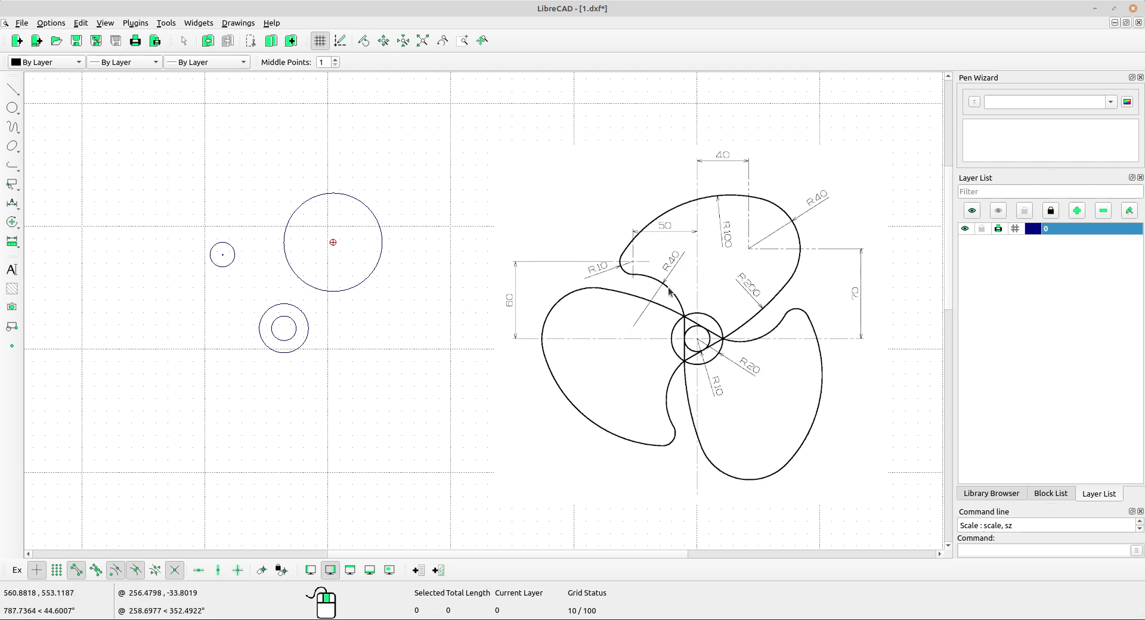
# Step: Choose the Tangential 2 Circles, Radius tool with radius 100
pyautogui.scroll(1, 686, 271)
pyautogui.scroll(1, 695, 258)
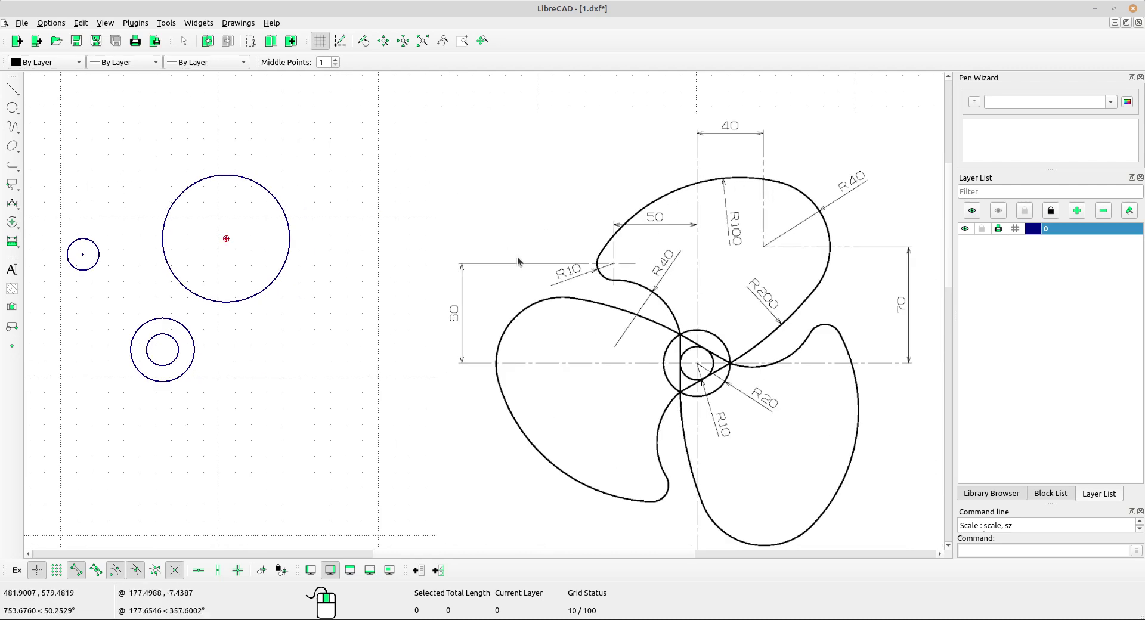
pyautogui.moveTo(311, 227); pyautogui.dragTo(354, 229, button='middle')
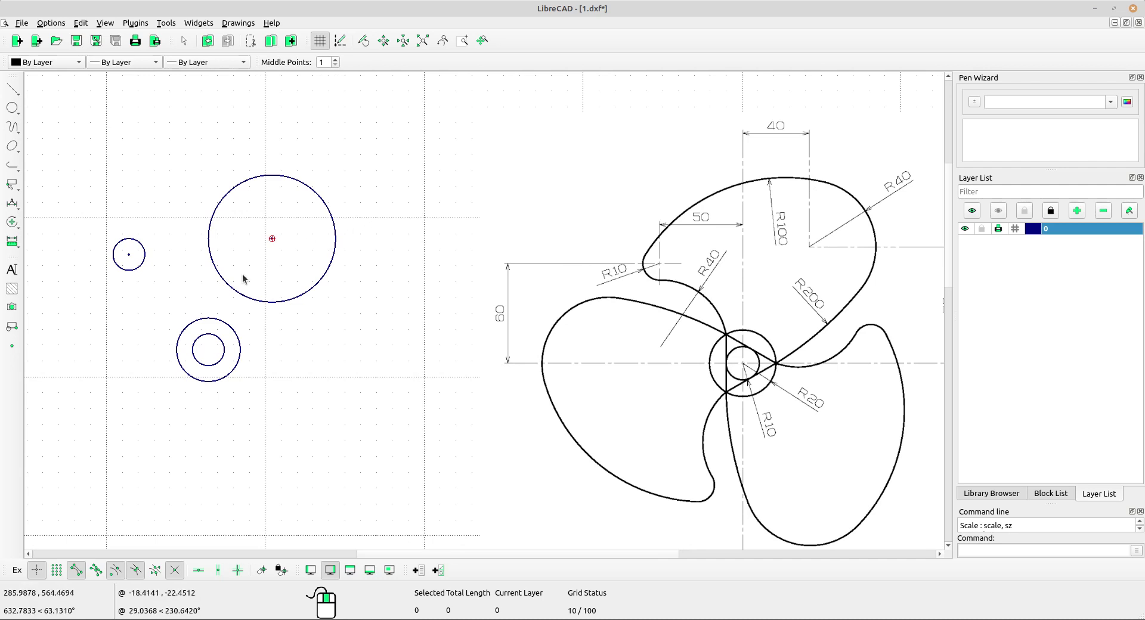
pyautogui.click(12, 107)
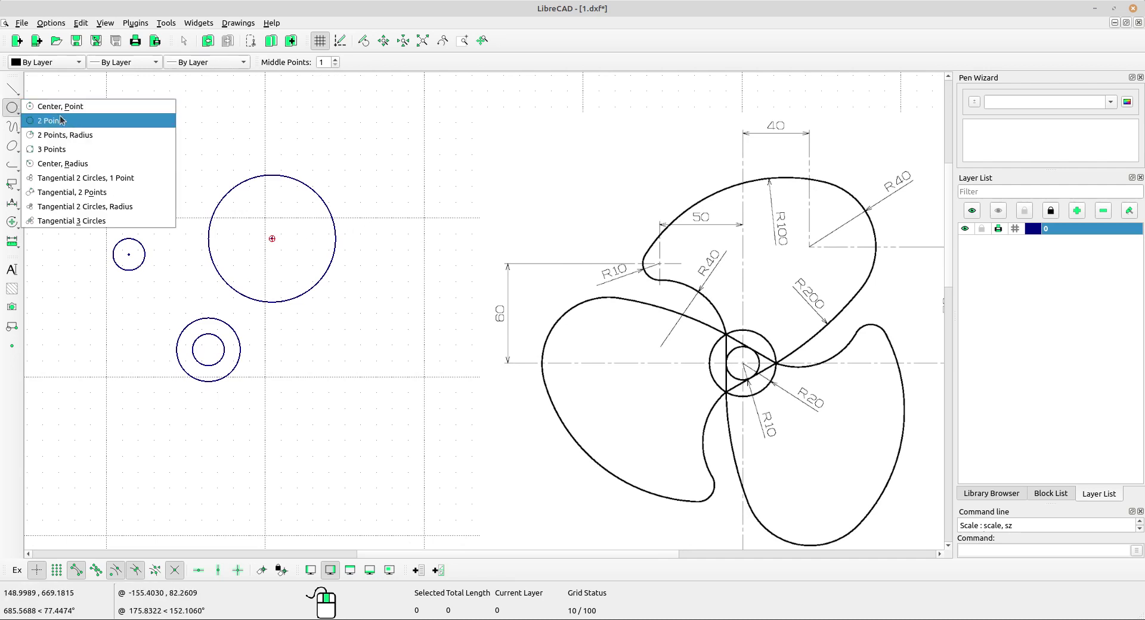
pyautogui.click(121, 209)
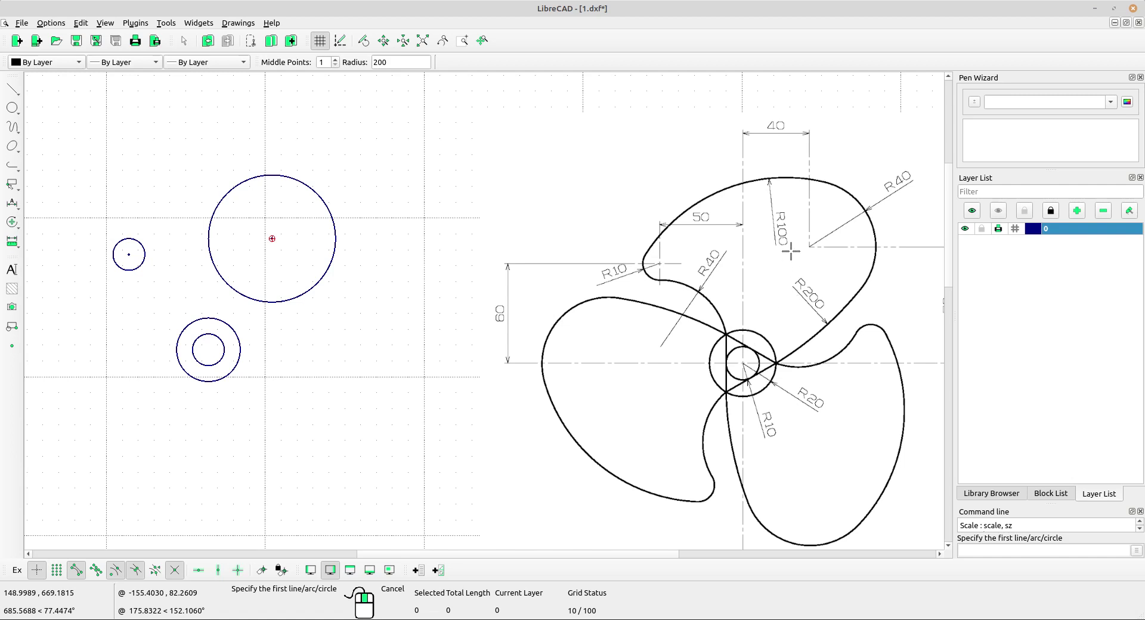
pyautogui.scroll(1, 790, 245)
pyautogui.scroll(1, 787, 245)
pyautogui.scroll(-1, 784, 244)
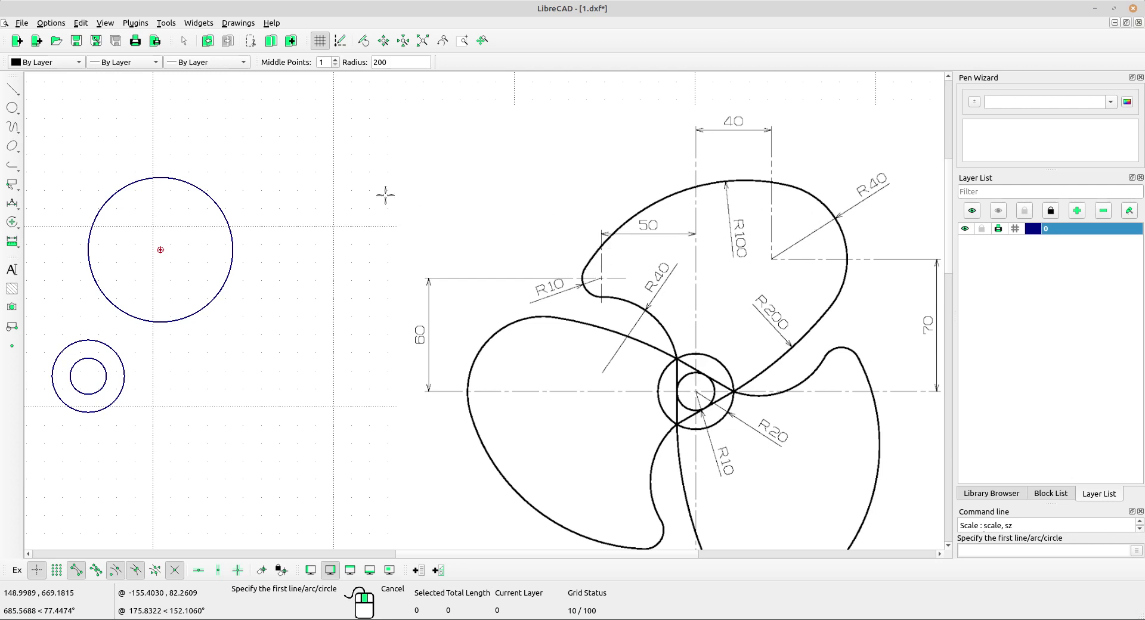
pyautogui.moveTo(460, 183); pyautogui.dragTo(512, 185, button='middle')
pyautogui.moveTo(408, 64); pyautogui.dragTo(356, 63)
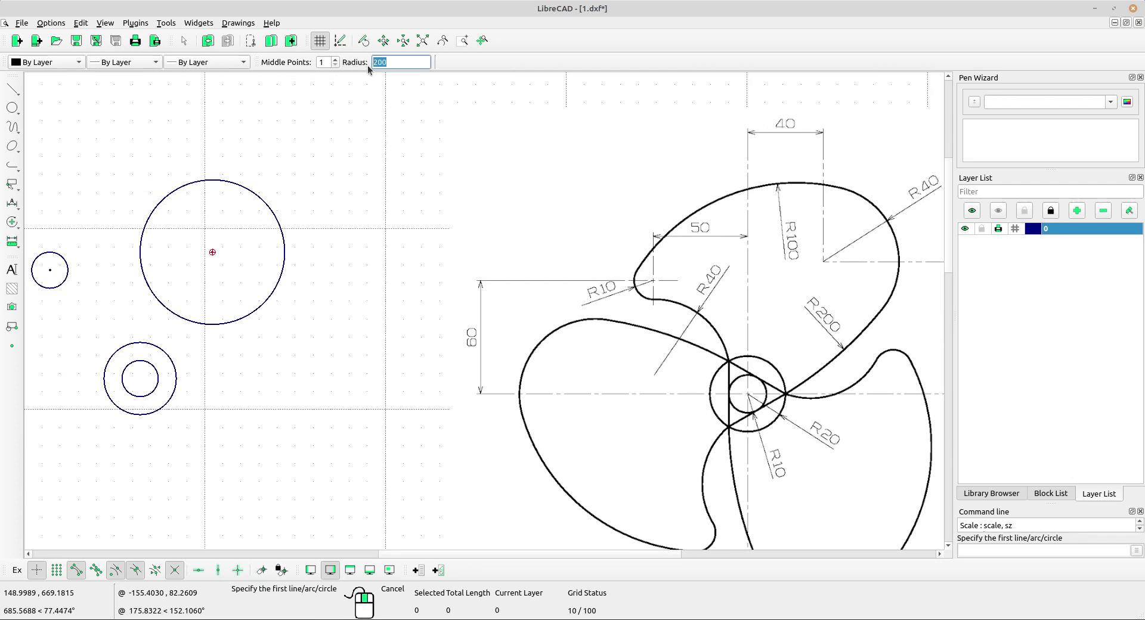
pyautogui.write('10')
pyautogui.moveTo(388, 177)
pyautogui.mouseDown(button='middle')
pyautogui.moveTo(460, 187)
pyautogui.moveTo(434, 198)
pyautogui.mouseUp(button='middle')
pyautogui.scroll(-1, 317, 196)
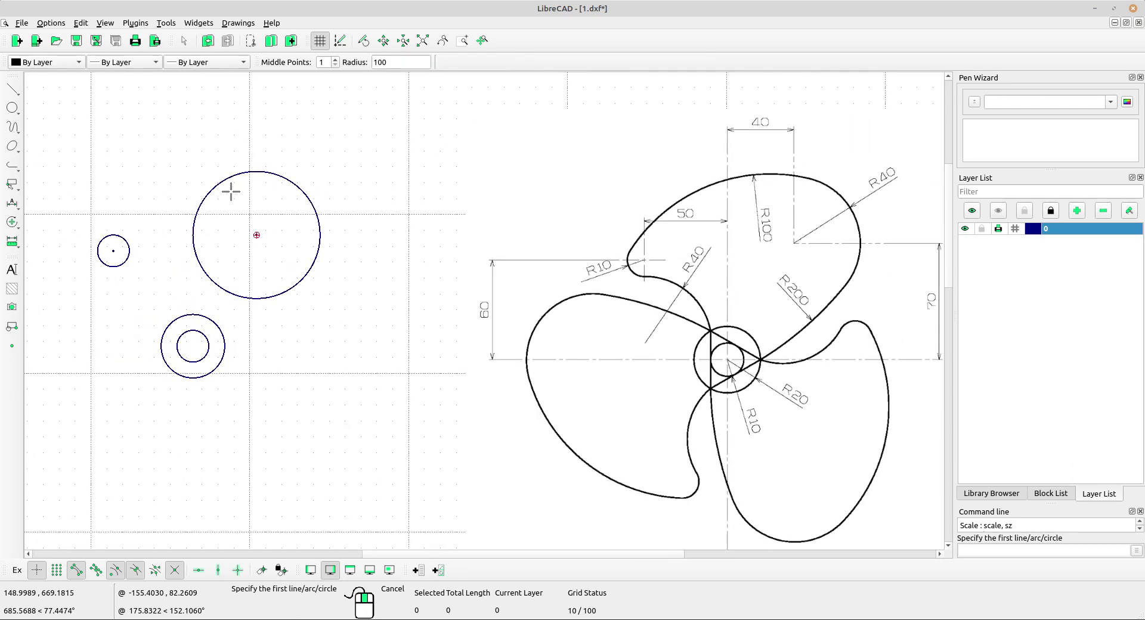
# Step: Pick the radius 40 and radius 10 circles and place the enclosing tangent circle
pyautogui.click(213, 190)
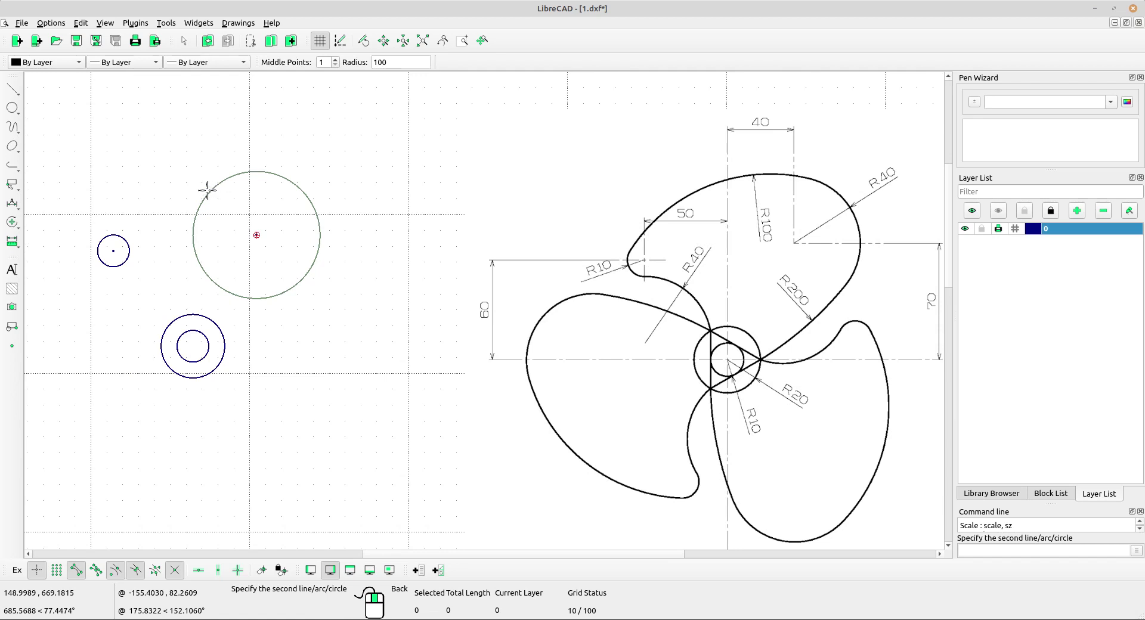
pyautogui.click(125, 245)
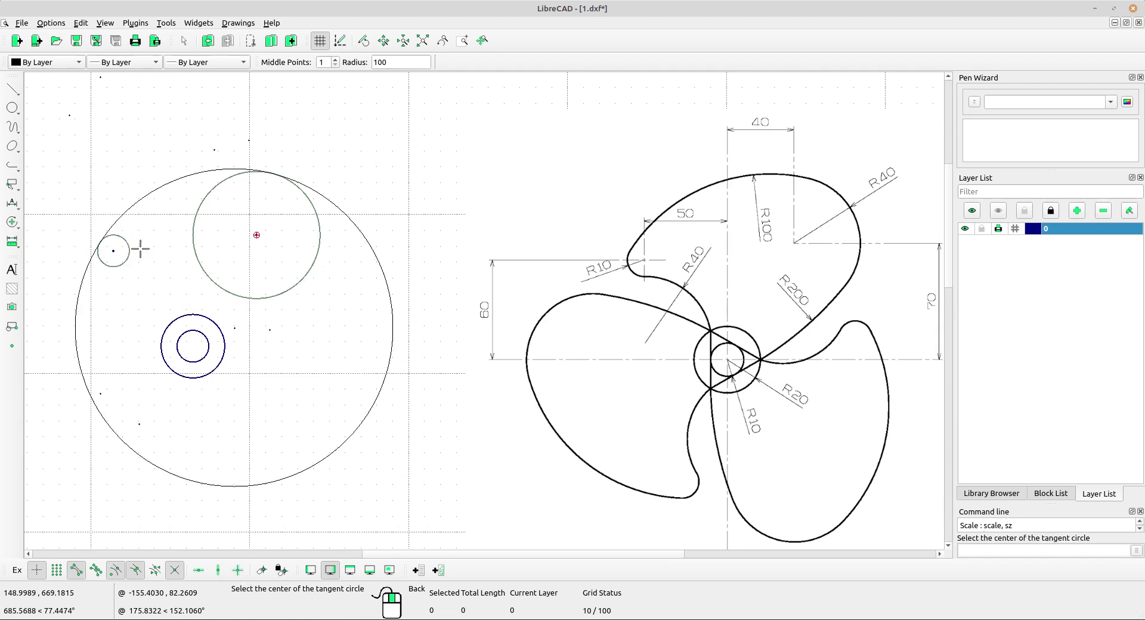
pyautogui.click(193, 289)
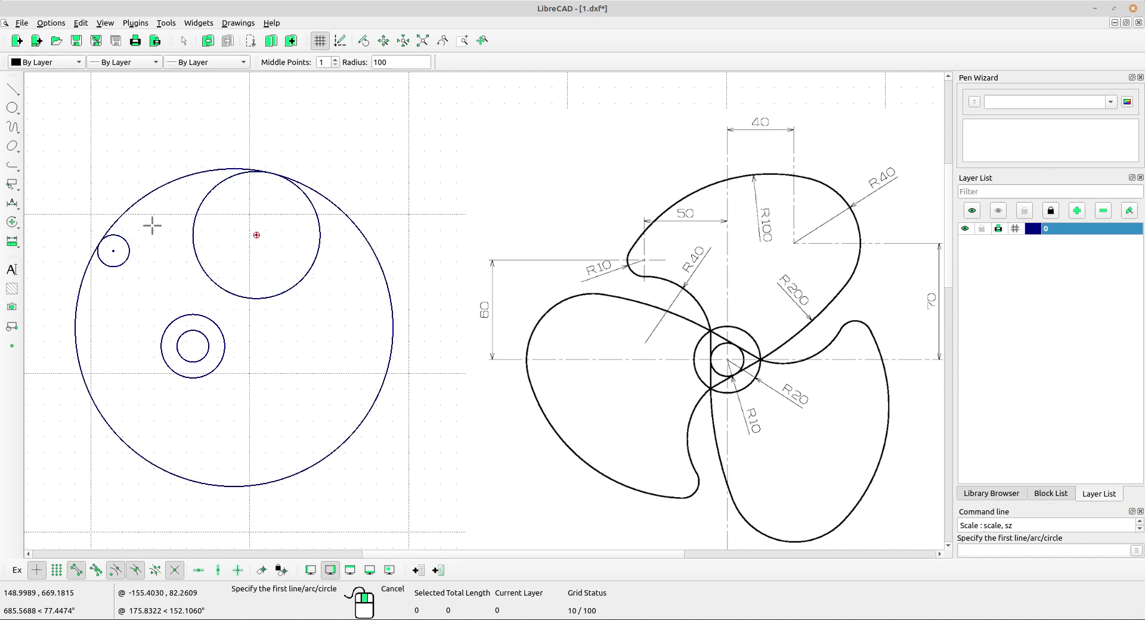
pyautogui.rightClick(143, 172)
pyautogui.scroll(1, 137, 155)
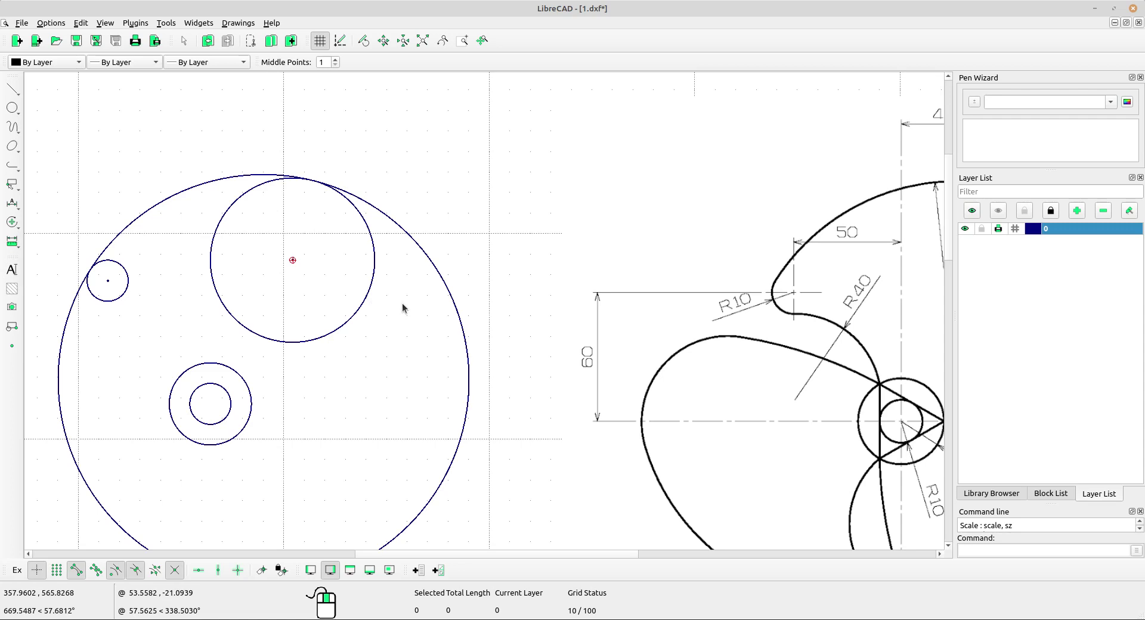
# Step: Divide the radius 100 circle at its tangent points with the top circle and the small circle
pyautogui.click(17, 223)
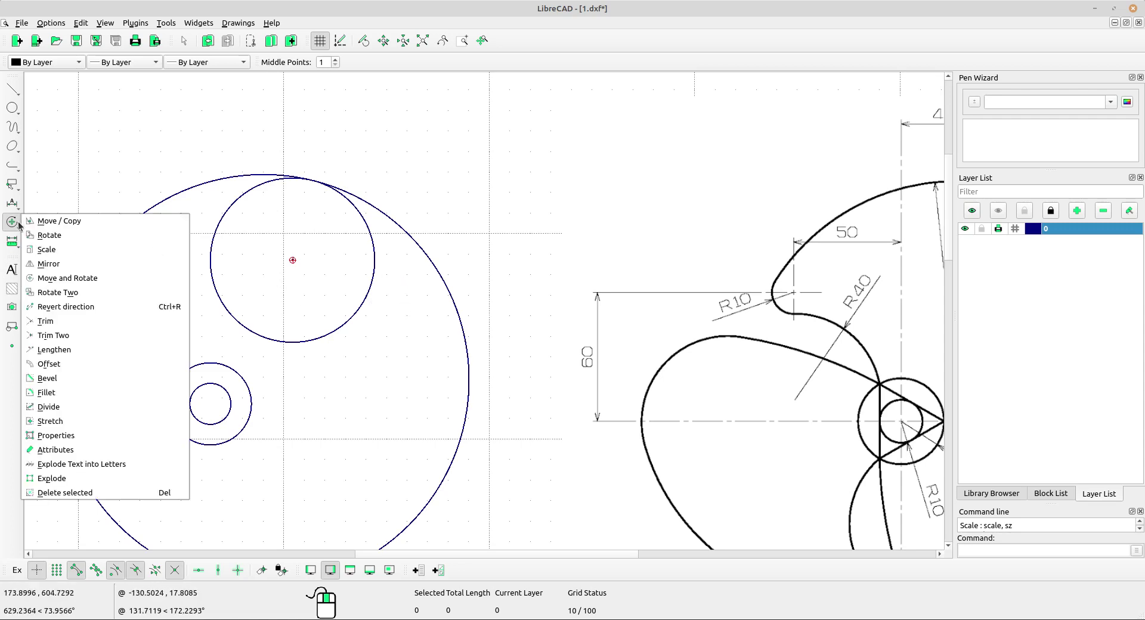
pyautogui.click(48, 407)
pyautogui.scroll(2, 179, 233)
pyautogui.click(167, 194)
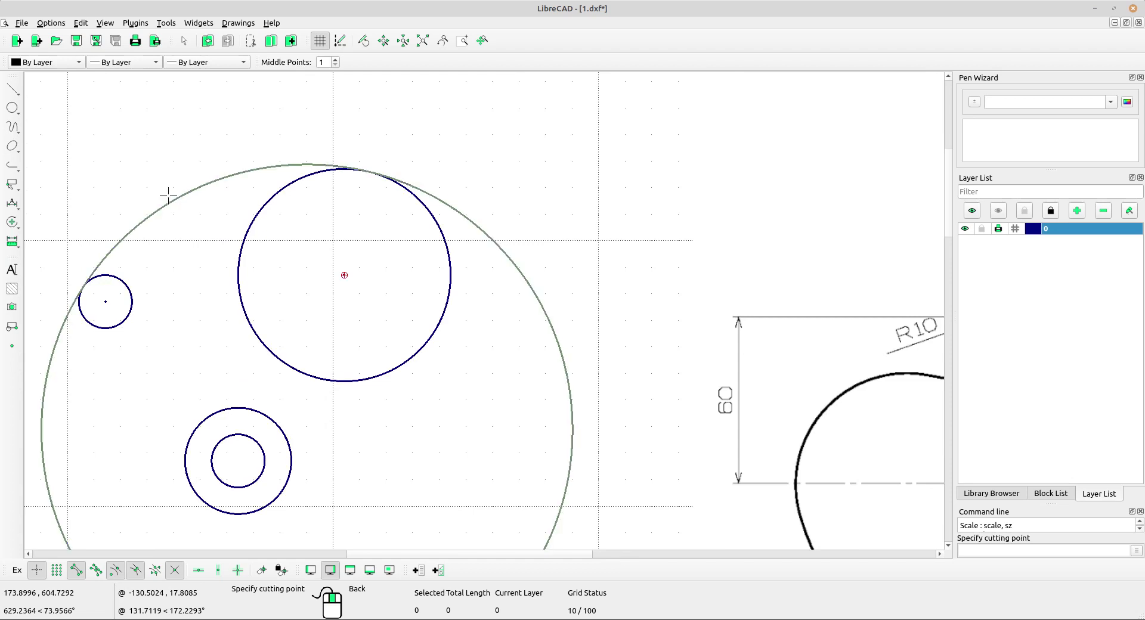
pyautogui.scroll(1, 433, 163)
pyautogui.scroll(3, 433, 164)
pyautogui.click(344, 229)
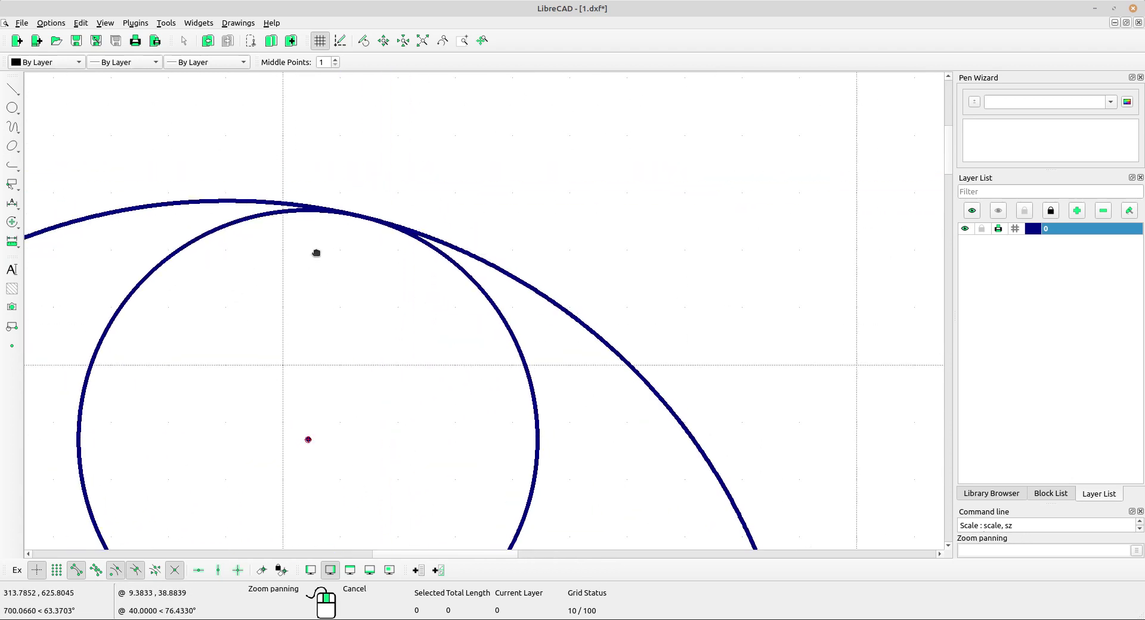
pyautogui.scroll(-3, 374, 203)
pyautogui.click(226, 253)
pyautogui.scroll(2, 158, 317)
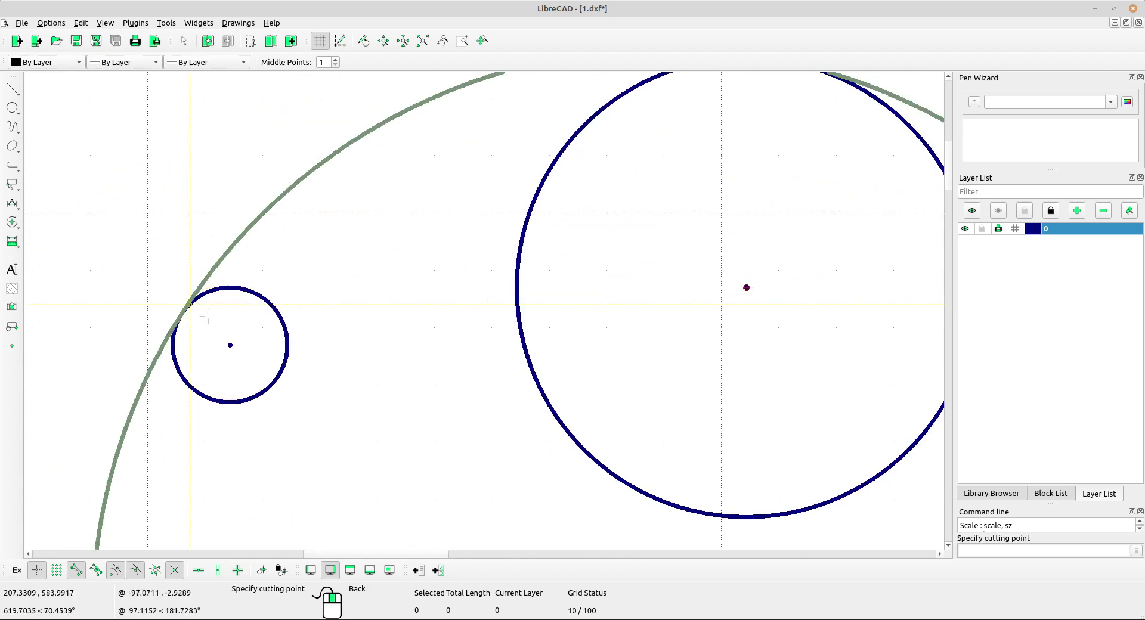
pyautogui.click(179, 317)
pyautogui.scroll(-3, 572, 286)
# Step: Delete the leftover lower part of the radius 100 circle, keeping the arc between the R10 and R40 circles
pyautogui.moveTo(573, 287); pyautogui.dragTo(384, 200, button='middle')
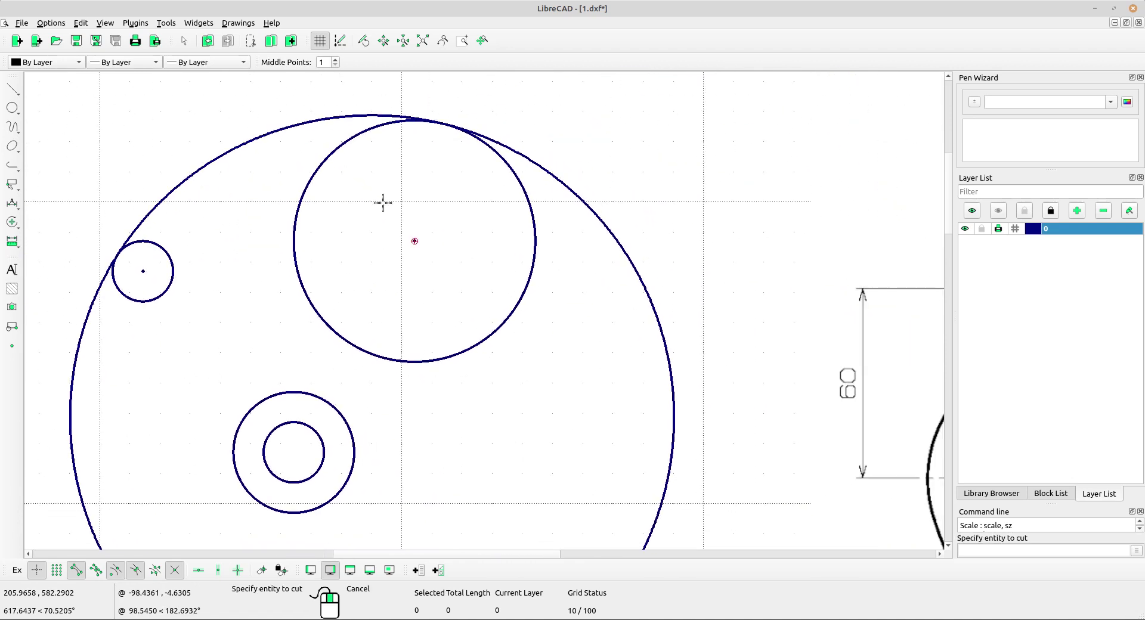
pyautogui.press('Escape')
pyautogui.moveTo(707, 217); pyautogui.dragTo(599, 339)
pyautogui.scroll(-2, 463, 223)
pyautogui.scroll(-2, 537, 281)
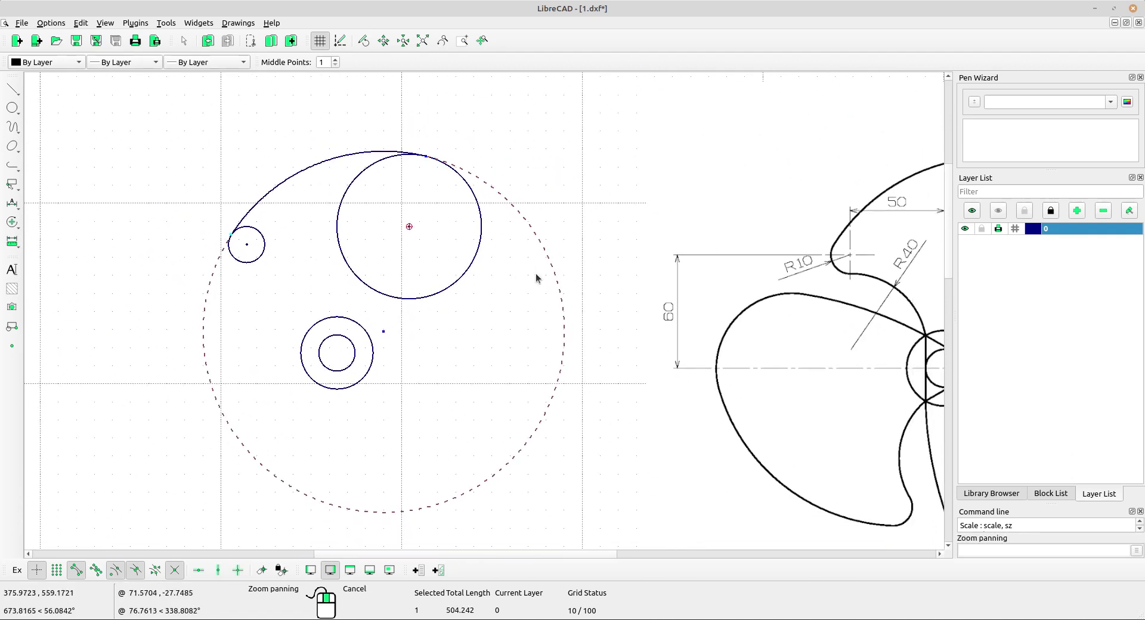
pyautogui.press('Delete')
pyautogui.scroll(-2, 475, 280)
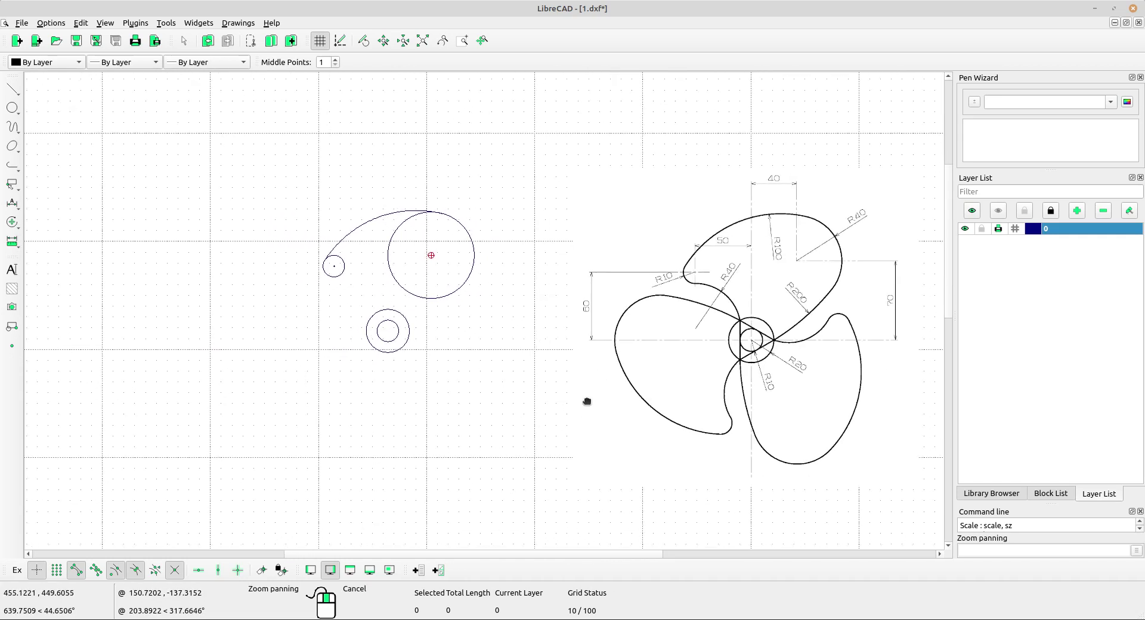
pyautogui.scroll(1, 465, 311)
pyautogui.moveTo(458, 300); pyautogui.dragTo(432, 281, button='middle')
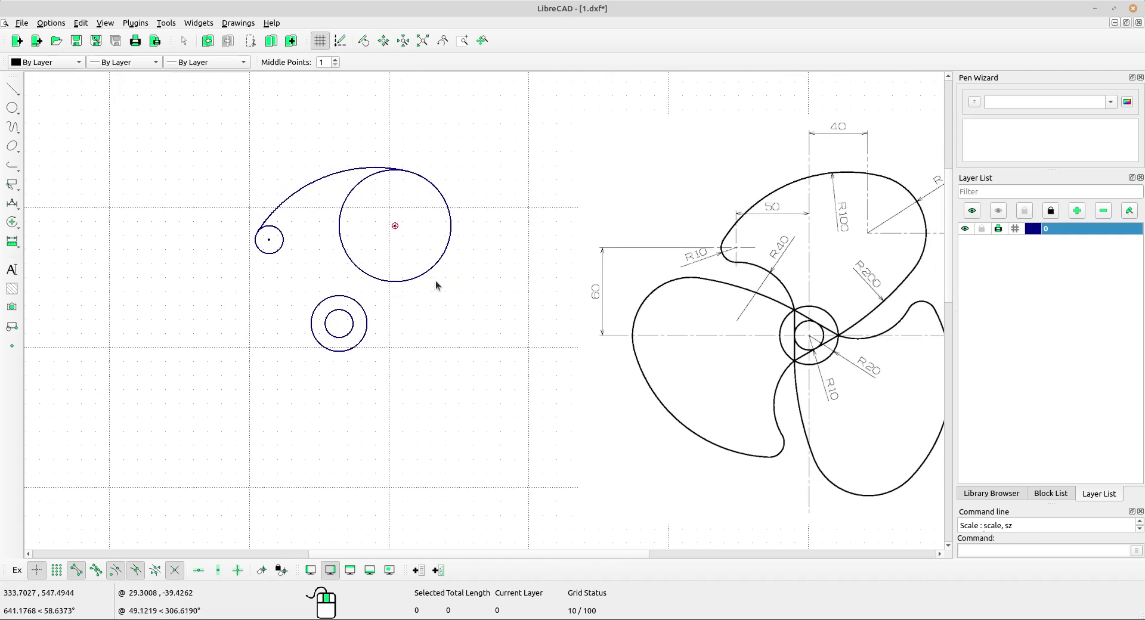
pyautogui.moveTo(436, 280); pyautogui.dragTo(391, 262, button='middle')
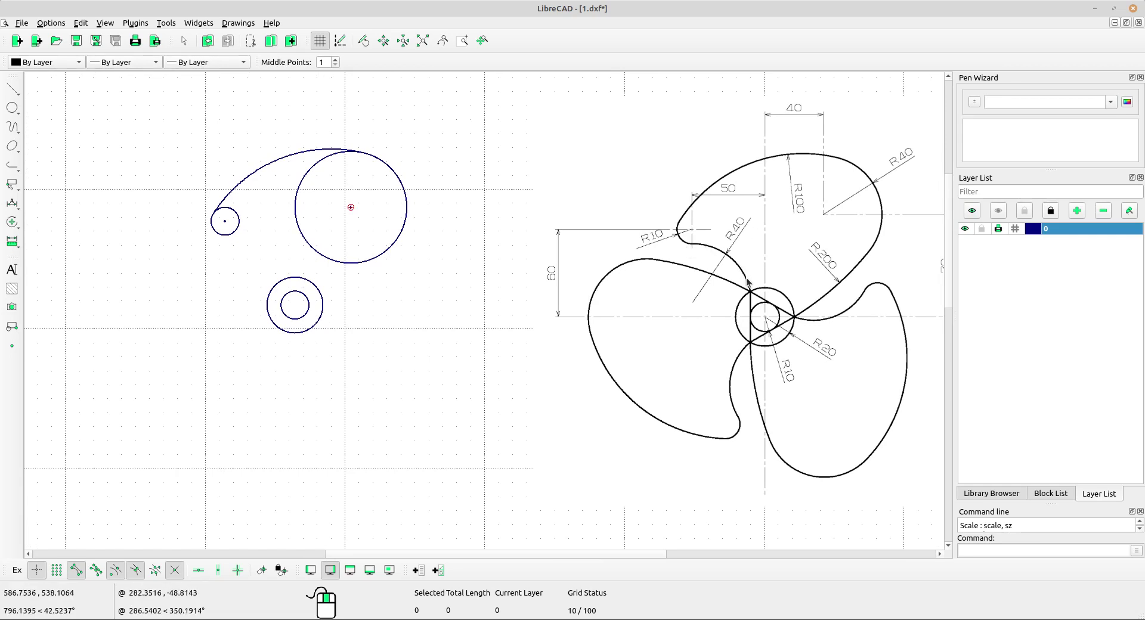
pyautogui.scroll(1, 770, 283)
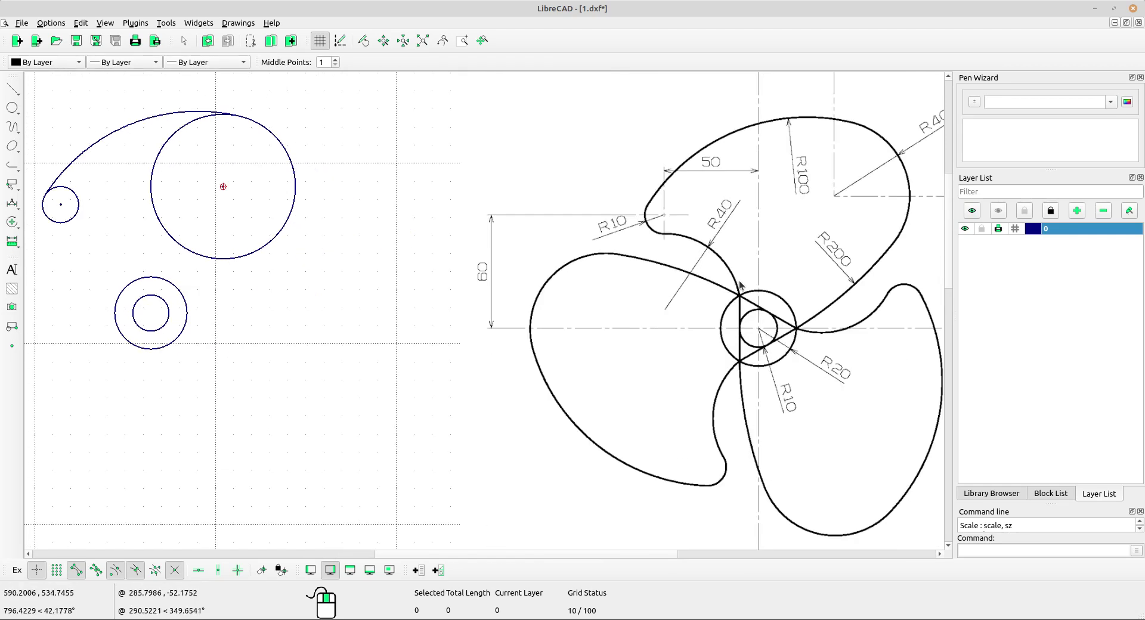
pyautogui.scroll(-1, 568, 285)
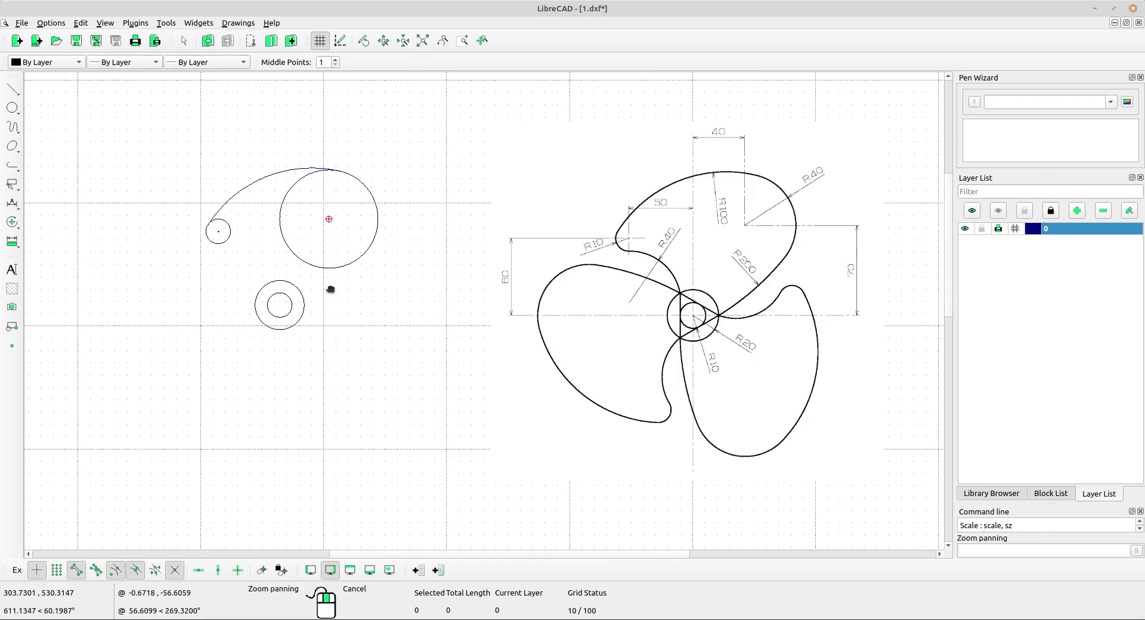
# Step: Draw a radius 40 circle tangent to both the radius 10 circle and the radius 20 hub circle
pyautogui.click(11, 89)
pyautogui.click(11, 106)
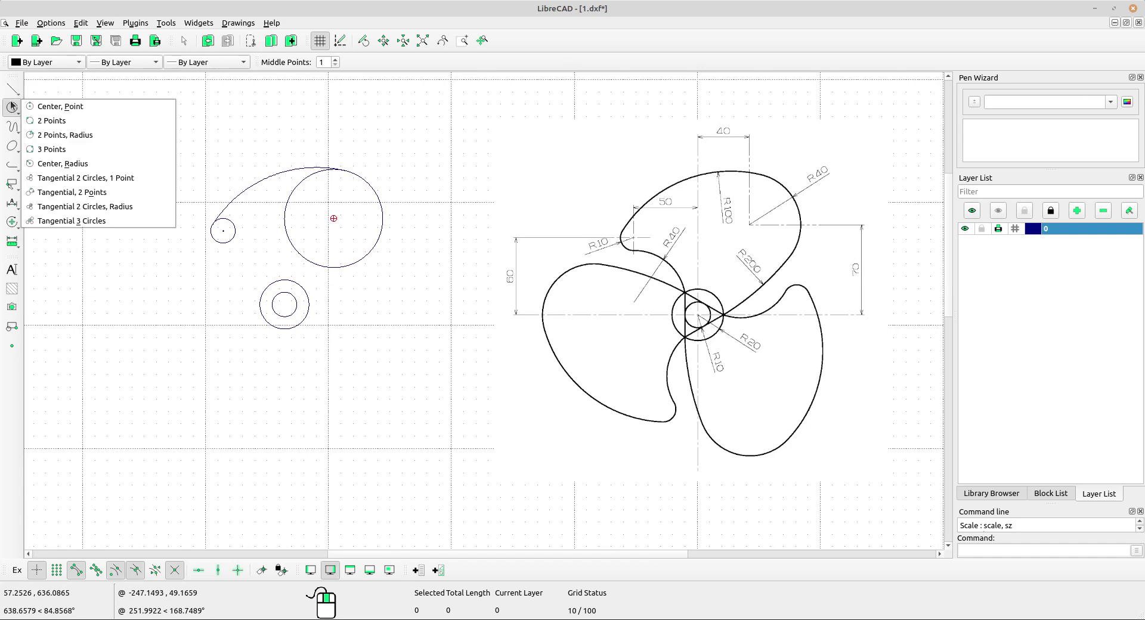
pyautogui.click(122, 210)
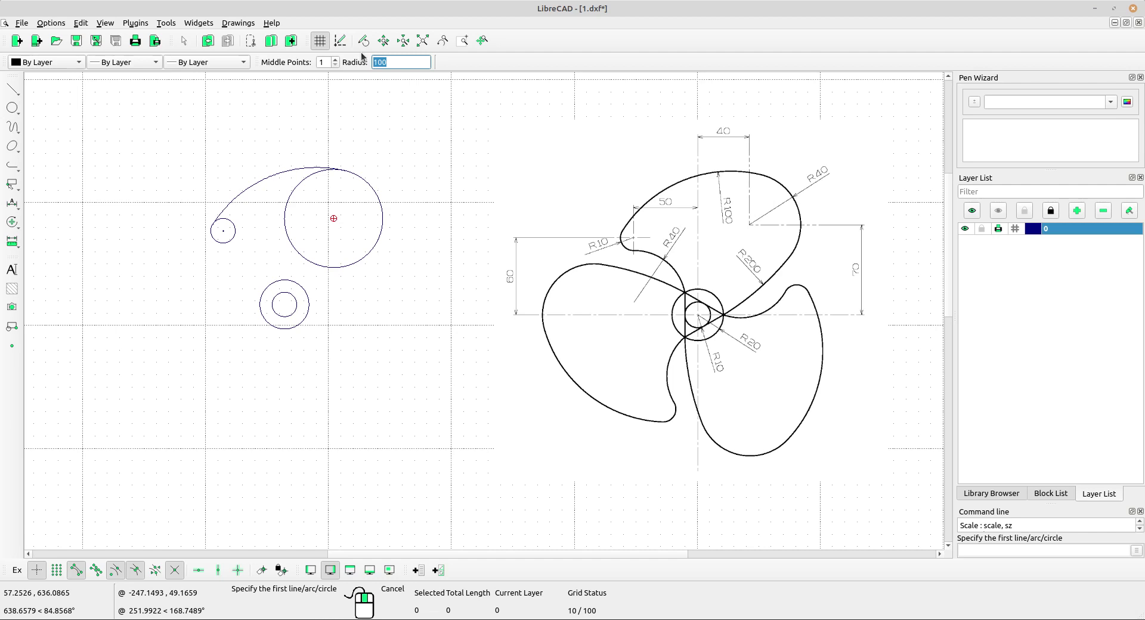
pyautogui.scroll(1, 250, 262)
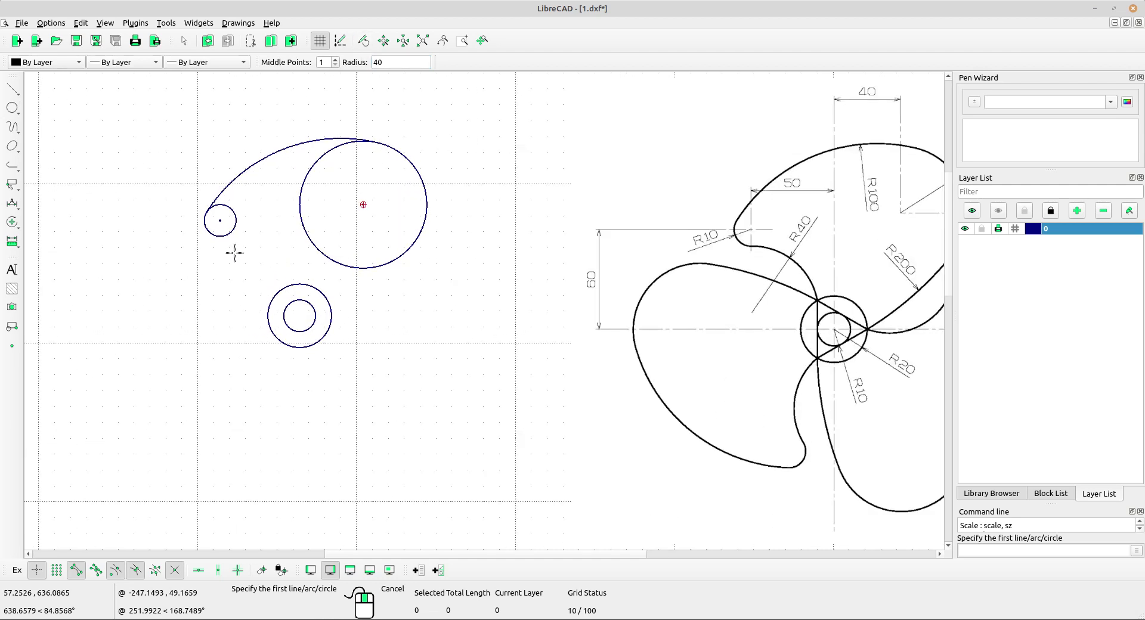
pyautogui.click(226, 239)
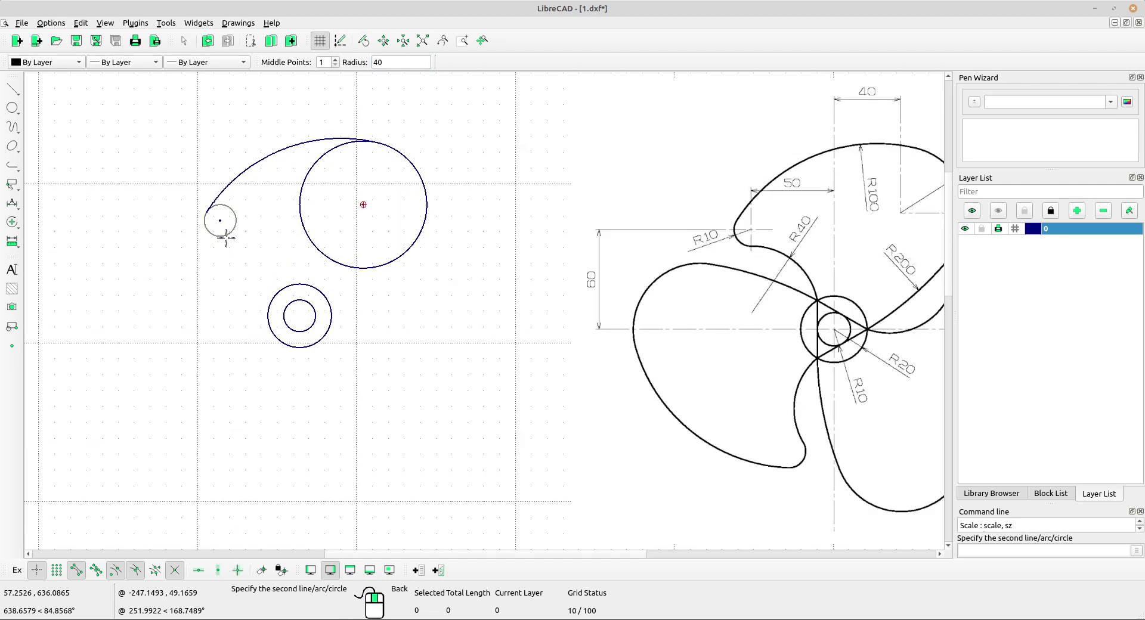
pyautogui.click(286, 310)
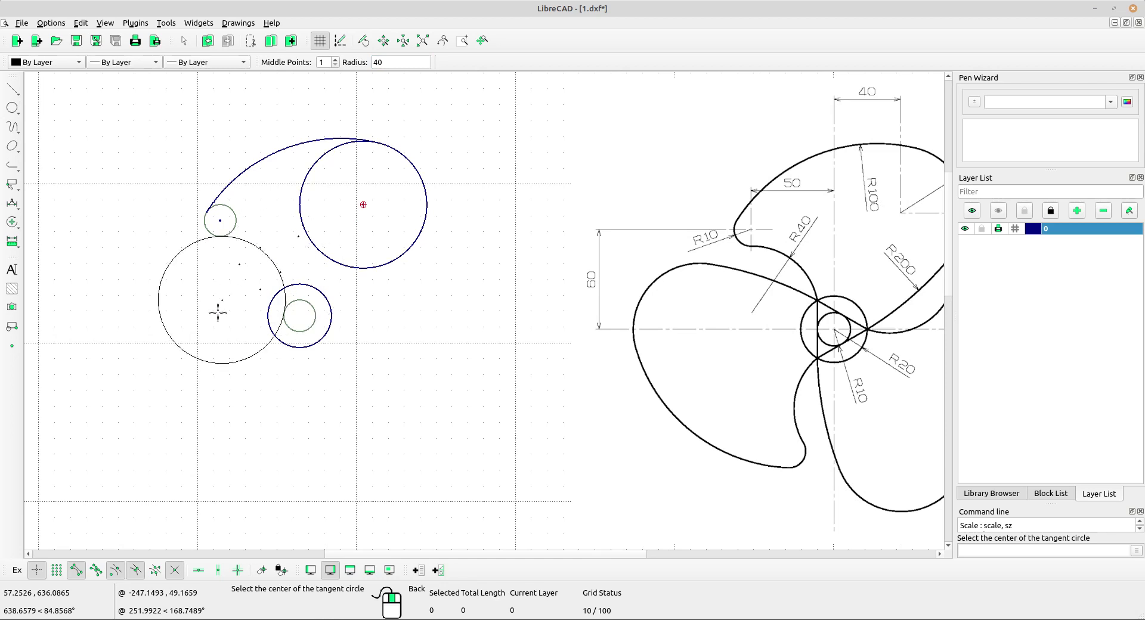
pyautogui.click(218, 313)
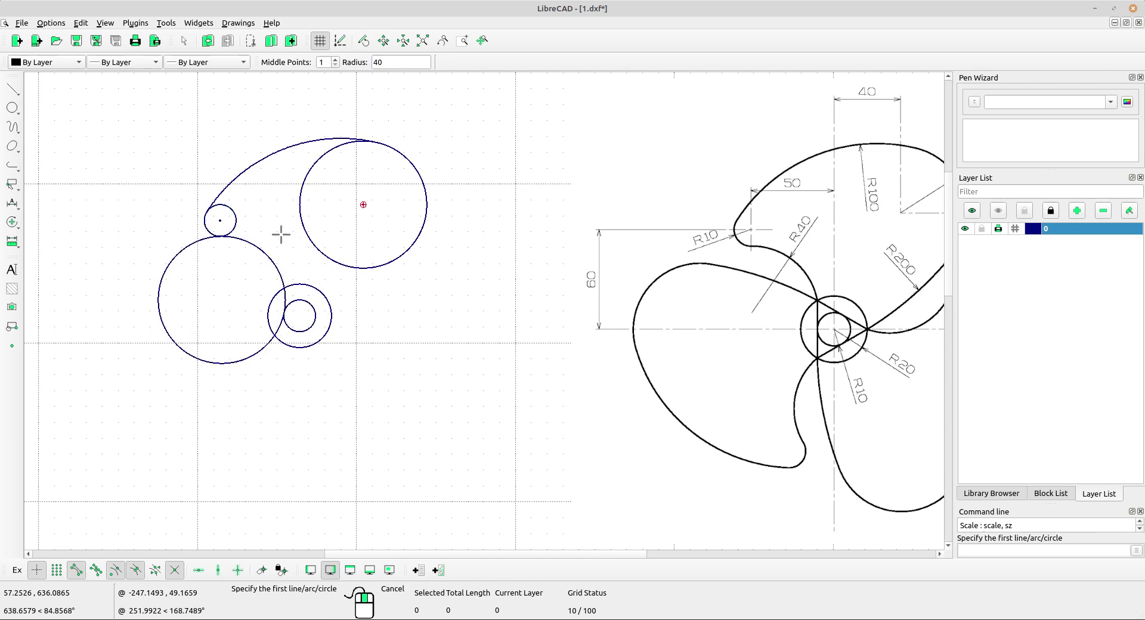
pyautogui.rightClick(268, 215)
pyautogui.scroll(1, 332, 310)
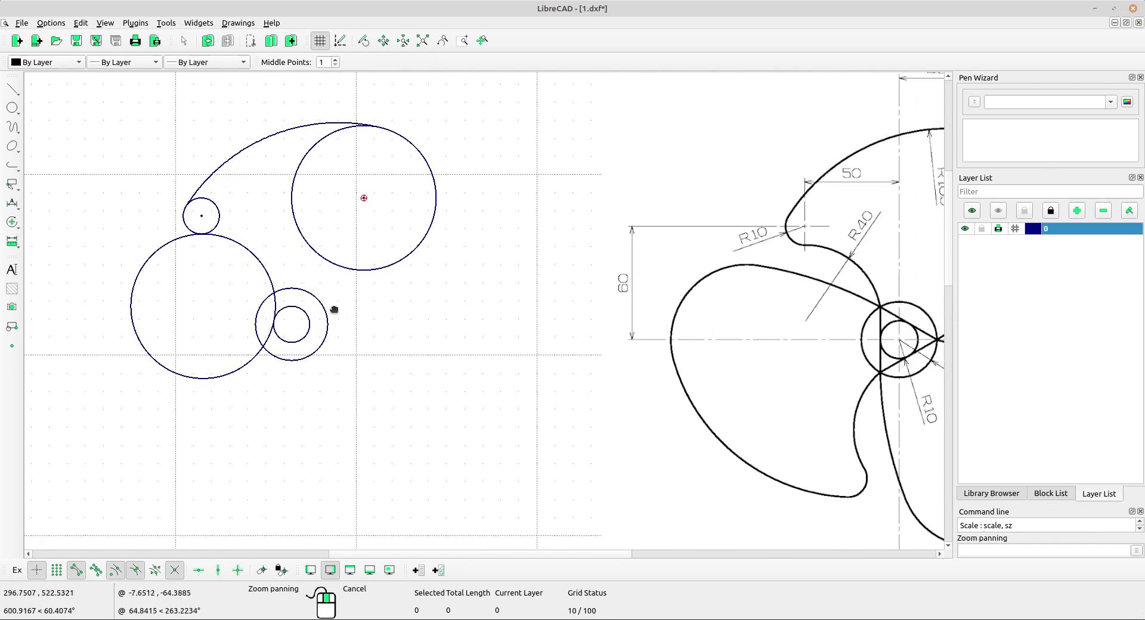
pyautogui.scroll(1, 235, 239)
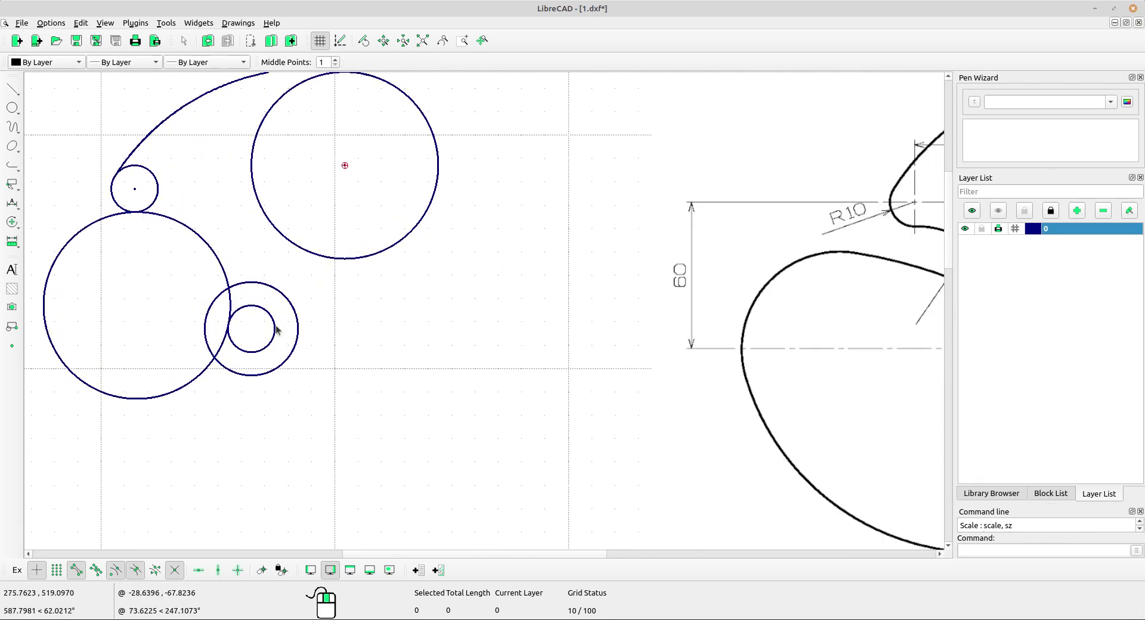
# Step: Divide the new radius 40 circle at its tangent points with the small circle and the hub
pyautogui.click(12, 221)
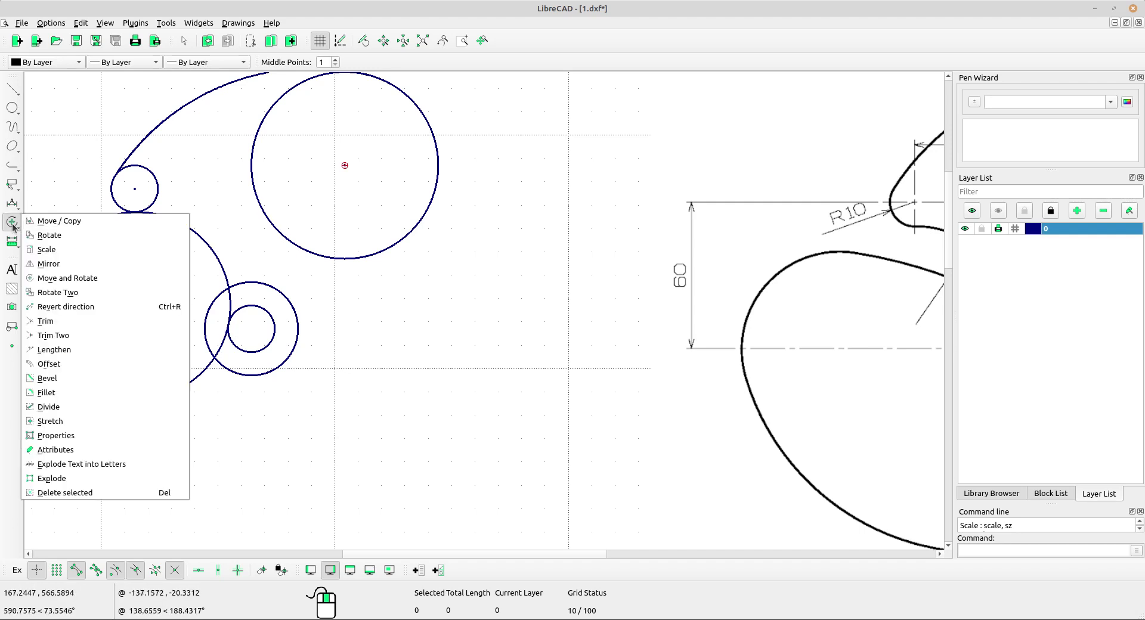
pyautogui.click(56, 408)
pyautogui.scroll(2, 136, 269)
pyautogui.click(279, 202)
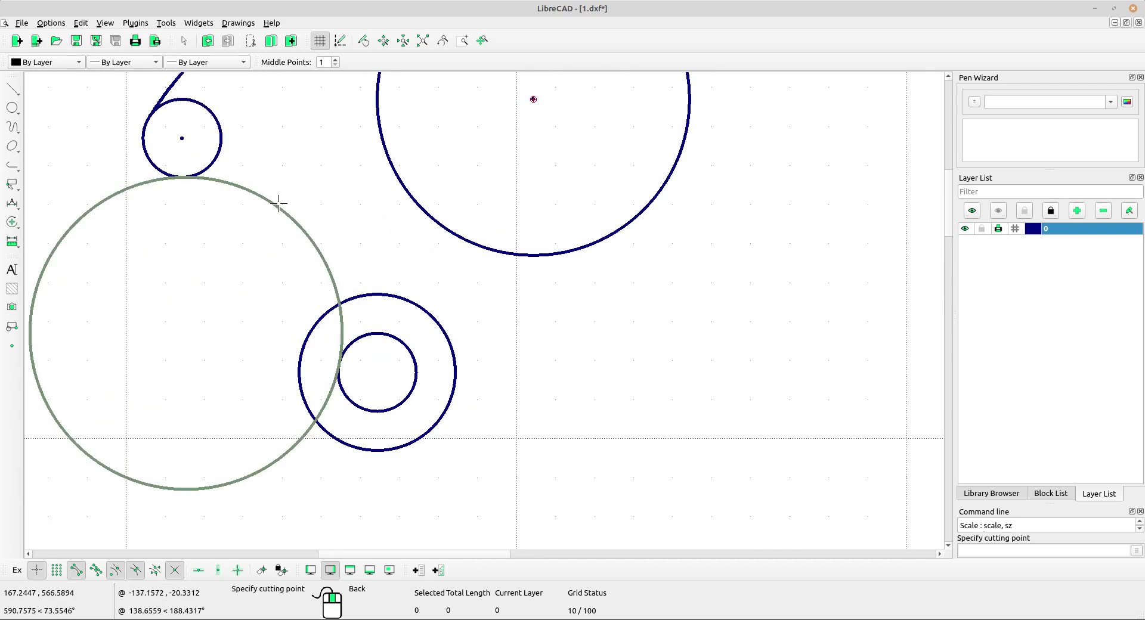
pyautogui.scroll(2, 215, 179)
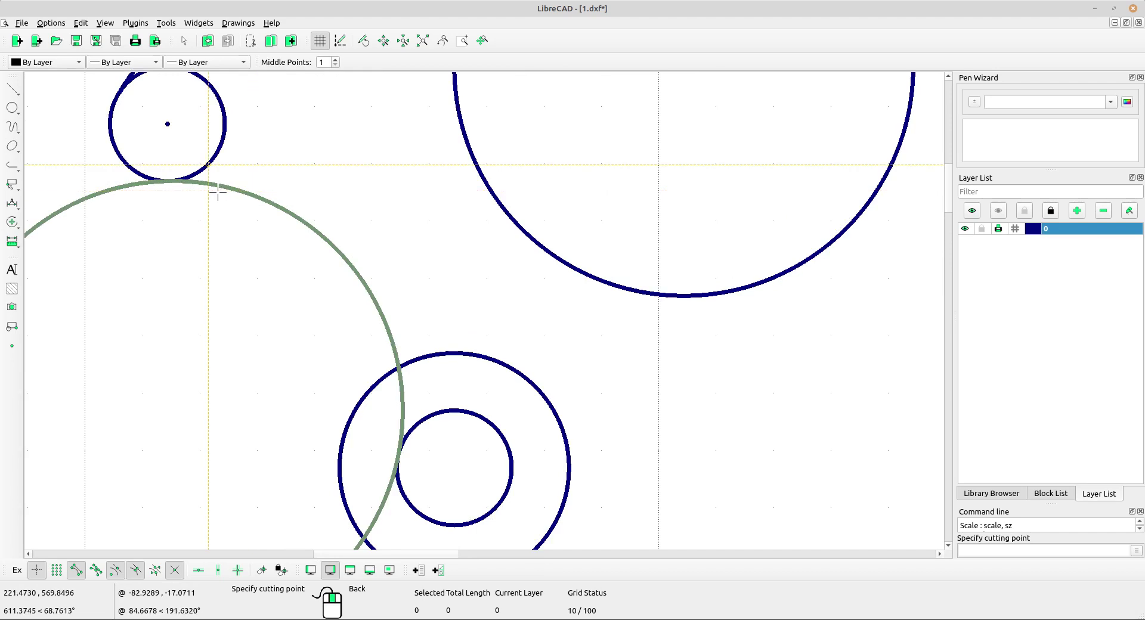
pyautogui.click(184, 188)
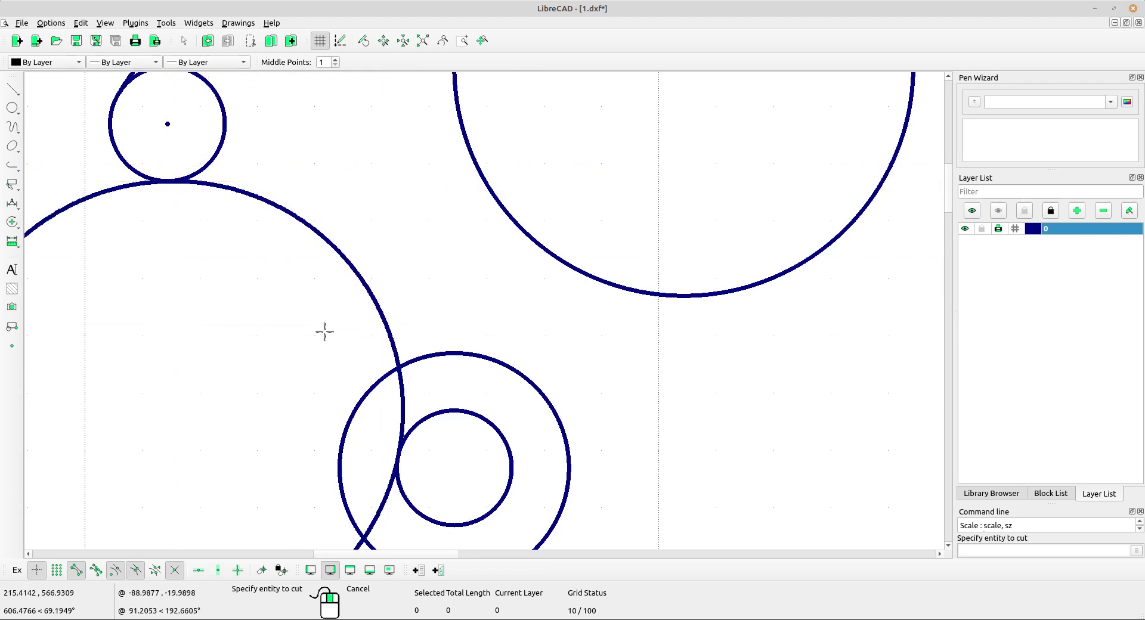
pyautogui.moveTo(325, 332); pyautogui.dragTo(266, 159, button='middle')
pyautogui.click(332, 166)
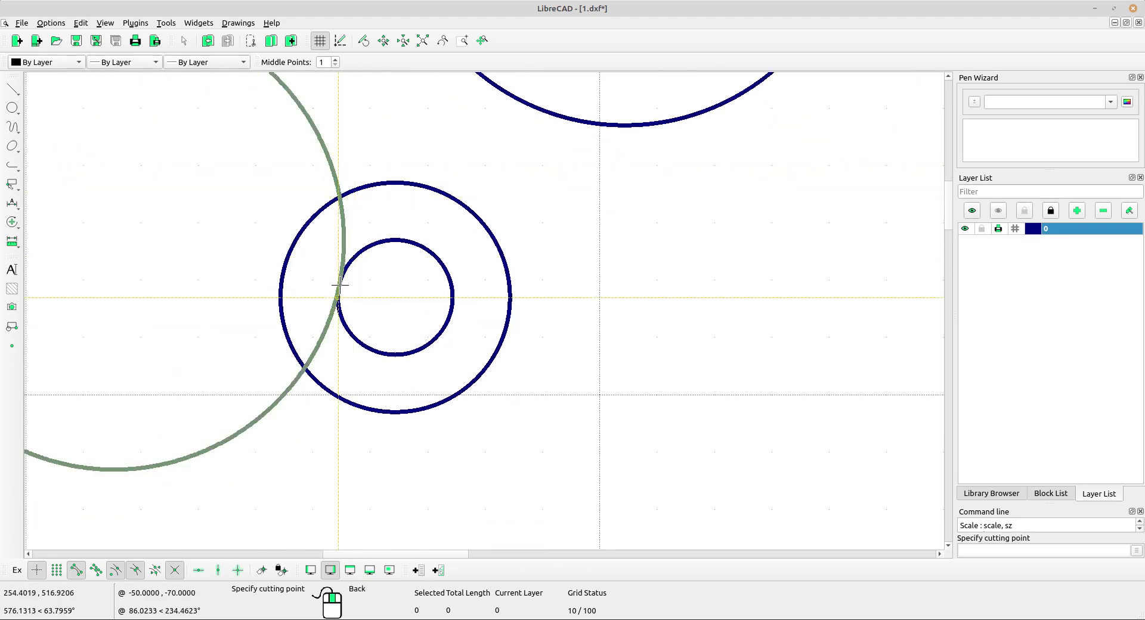
pyautogui.moveTo(374, 299); pyautogui.dragTo(414, 293, button='middle')
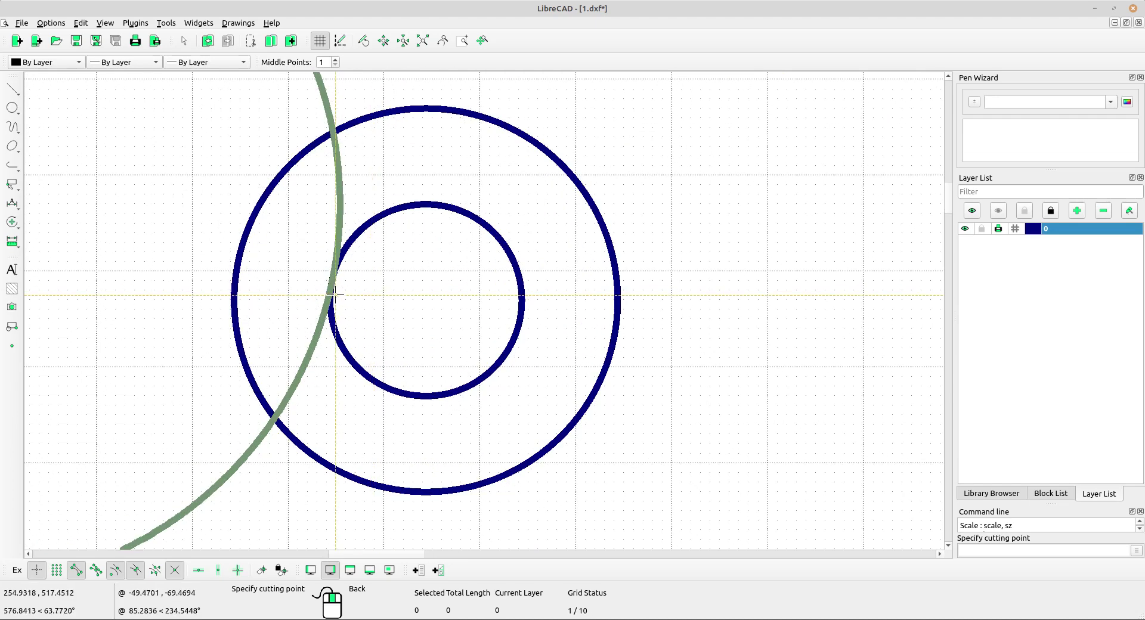
pyautogui.click(374, 281)
pyautogui.scroll(-2, 346, 203)
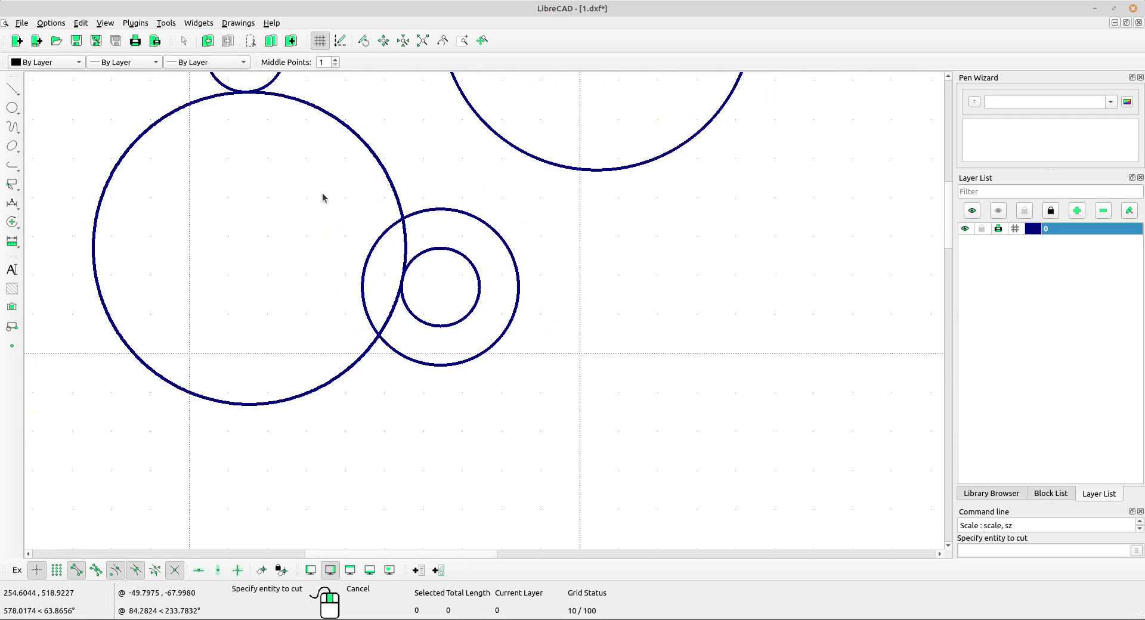
# Step: Delete the leftover part, leaving a radius 40 arc joining the R10 and hub circles
pyautogui.press('Escape')
pyautogui.click(113, 176)
pyautogui.scroll(-3, 410, 233)
pyautogui.moveTo(410, 233); pyautogui.dragTo(331, 289, button='middle')
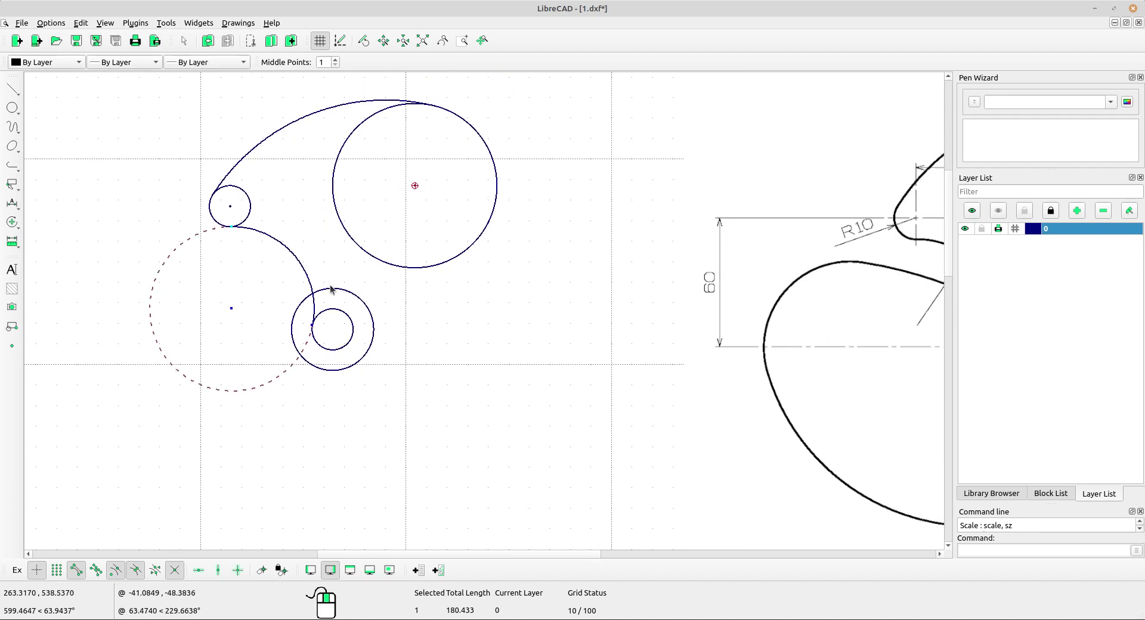
pyautogui.press('Delete')
pyautogui.scroll(-2, 253, 244)
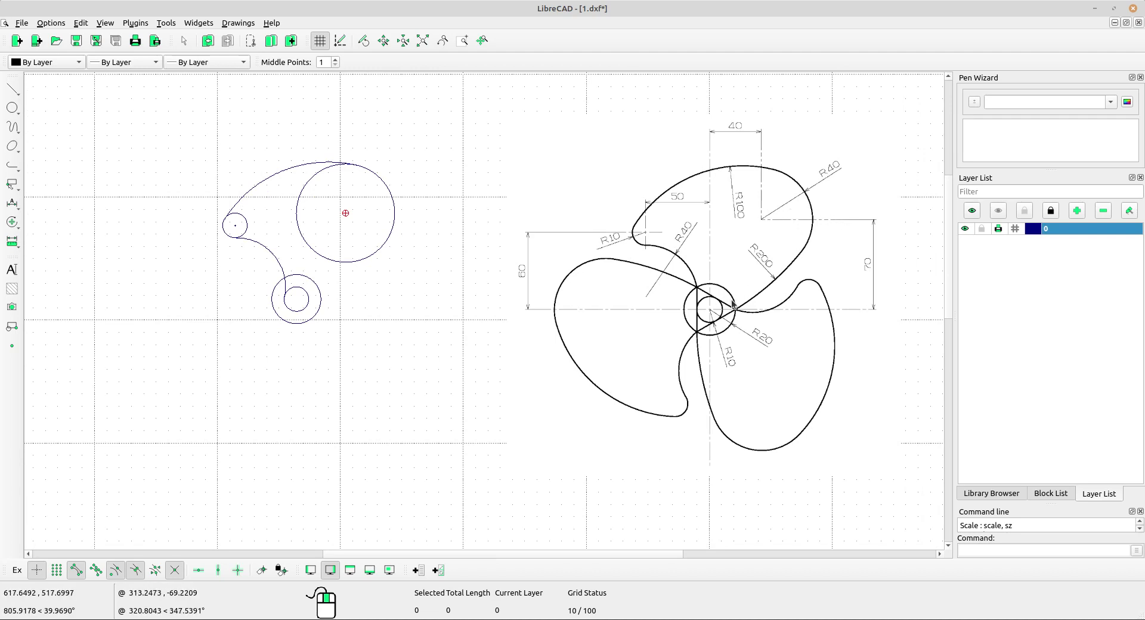
pyautogui.scroll(1, 788, 269)
pyautogui.scroll(1, 787, 270)
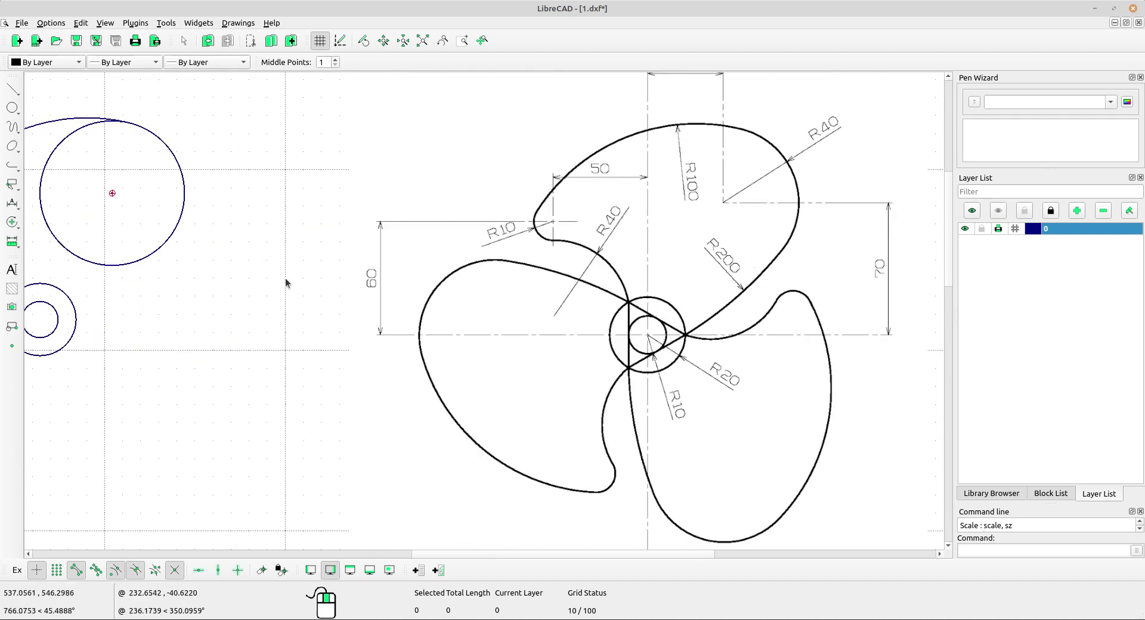
pyautogui.moveTo(238, 280); pyautogui.dragTo(398, 281, button='middle')
# Step: Draw a radius 200 circle tangent to the radius 20 hub circle and the top radius 40 circle
pyautogui.click(12, 108)
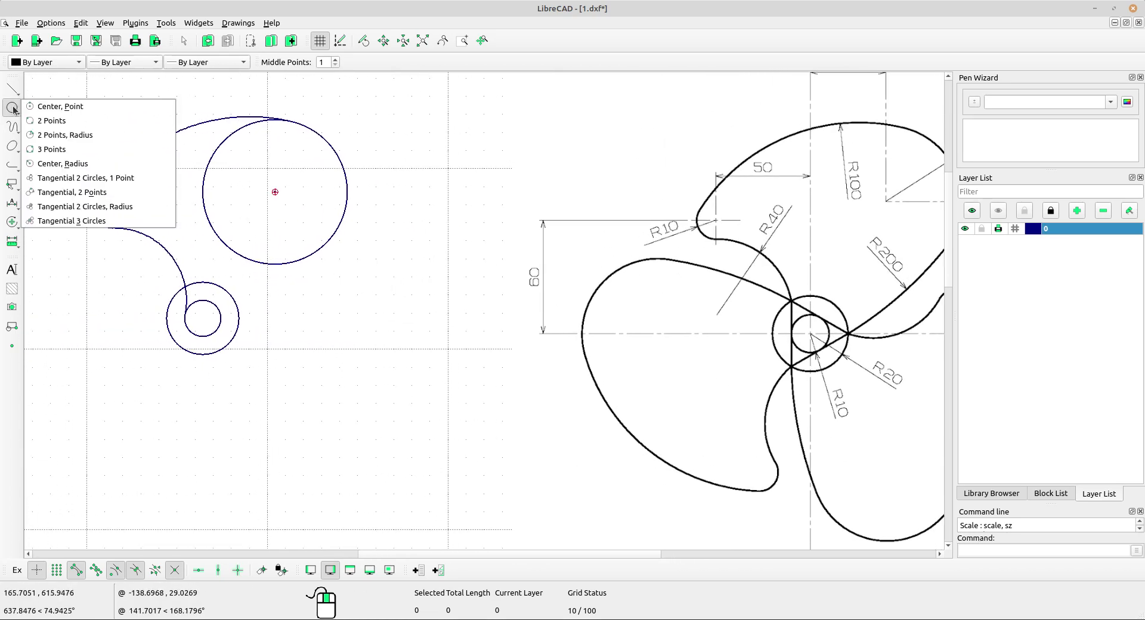
pyautogui.click(125, 209)
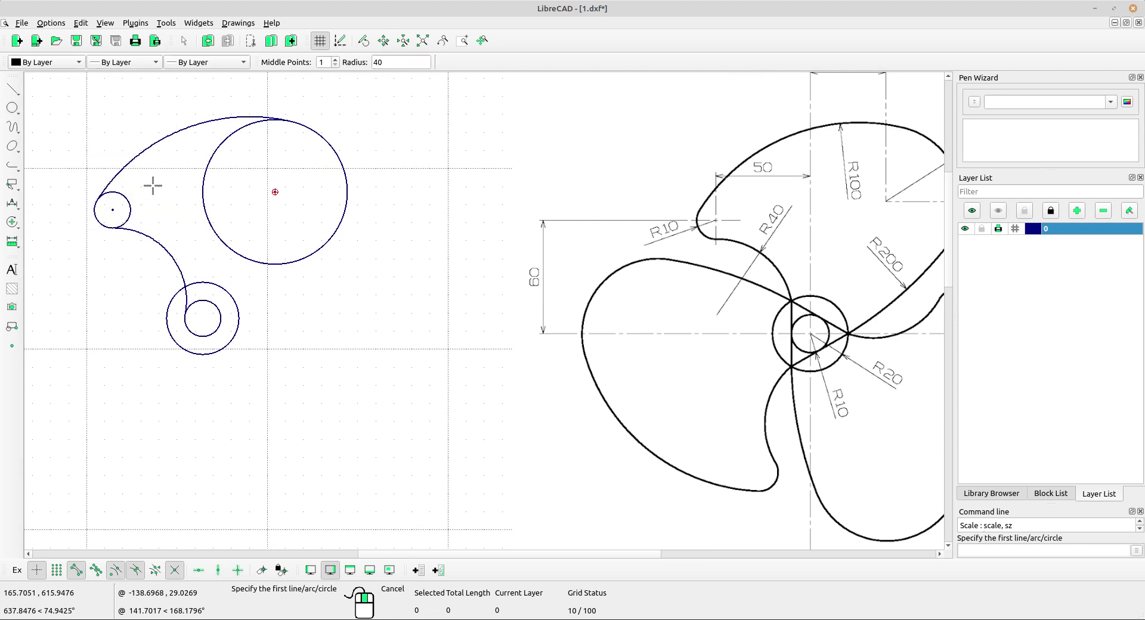
pyautogui.doubleClick(377, 63)
pyautogui.write('200')
pyautogui.click(220, 315)
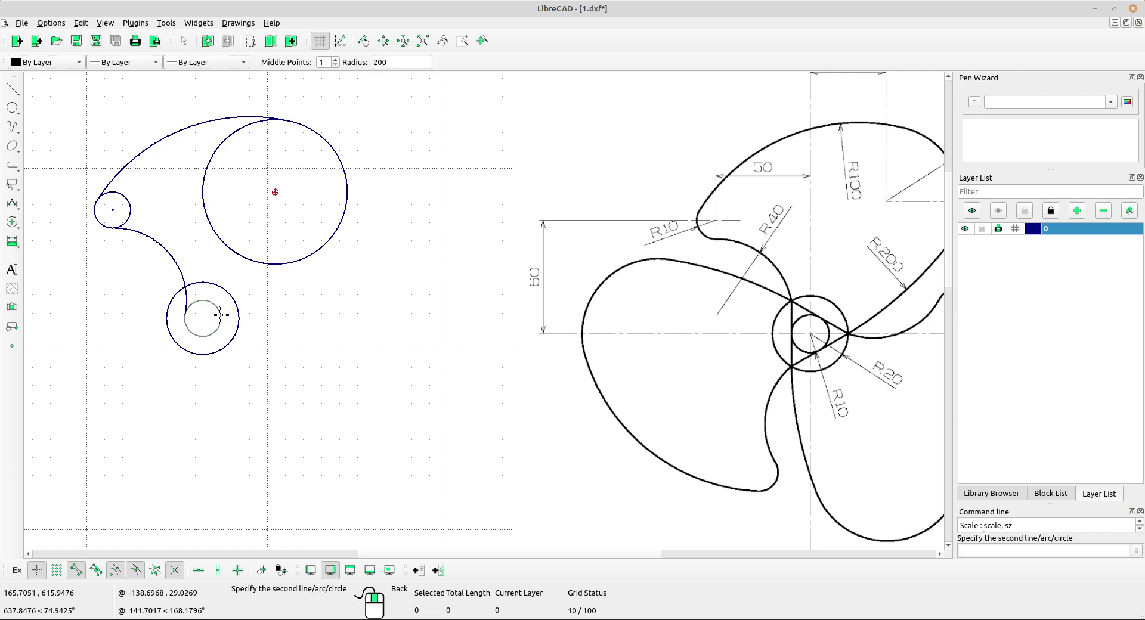
pyautogui.click(313, 255)
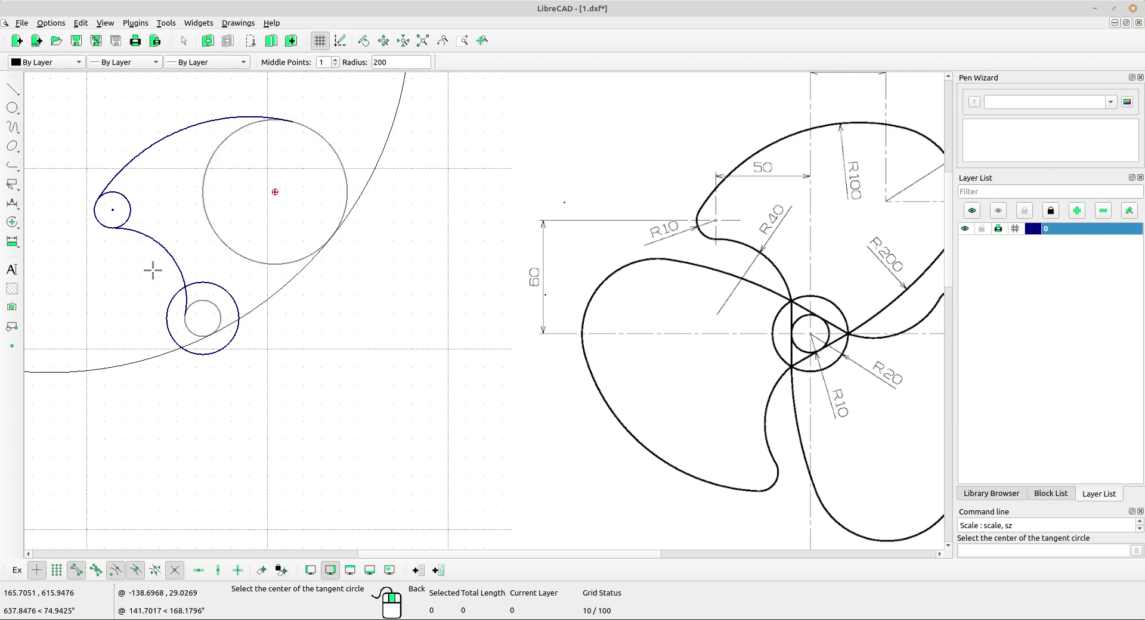
pyautogui.scroll(-2, 258, 247)
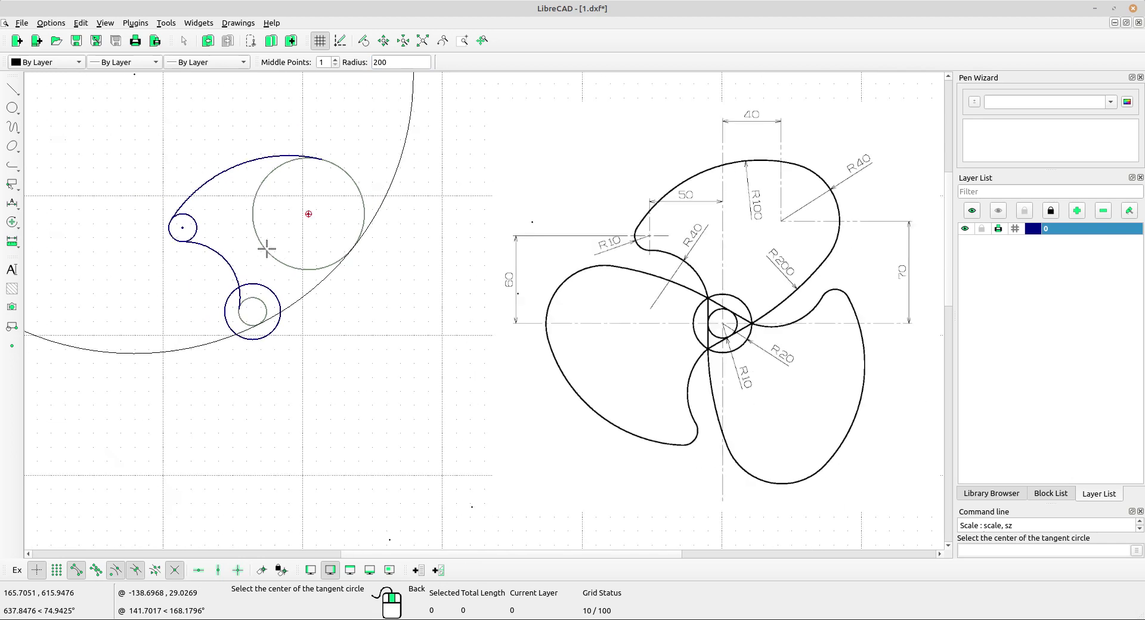
pyautogui.click(231, 250)
pyautogui.scroll(2, 382, 316)
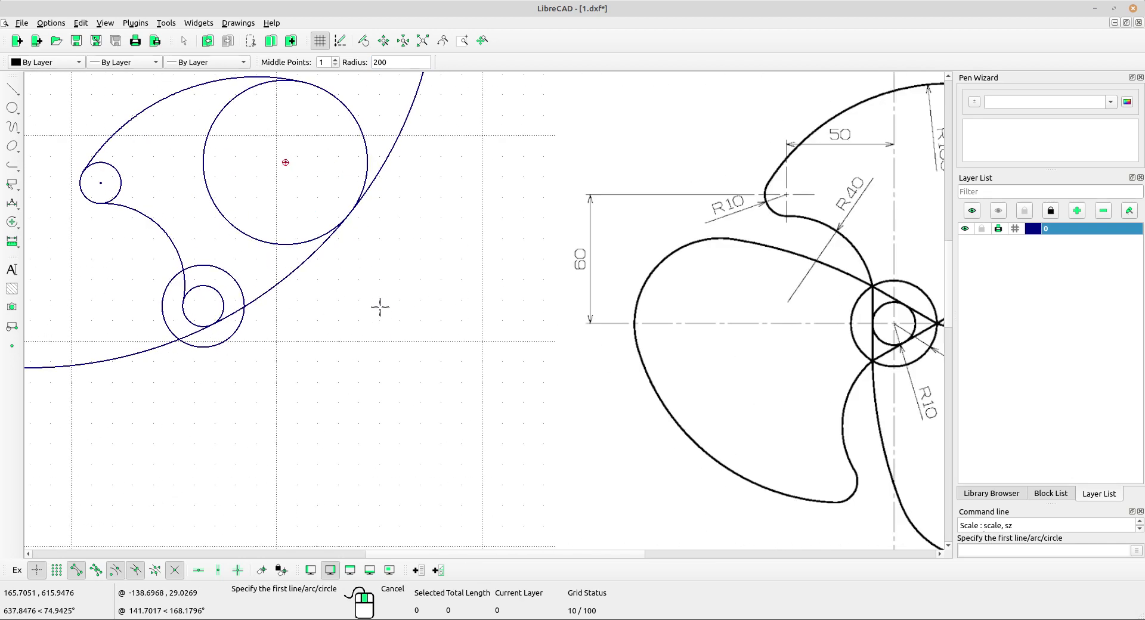
pyautogui.rightClick(391, 248)
pyautogui.scroll(3, 364, 216)
# Step: Divide the radius 200 circle at its tangent points
pyautogui.click(12, 222)
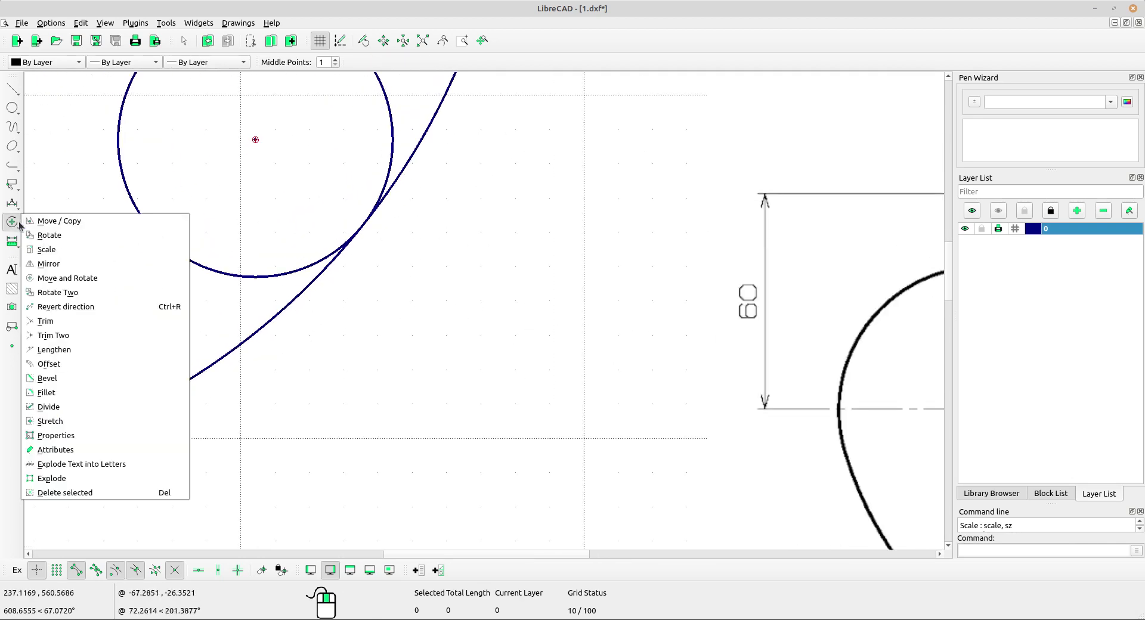
pyautogui.click(49, 407)
pyautogui.scroll(3, 298, 233)
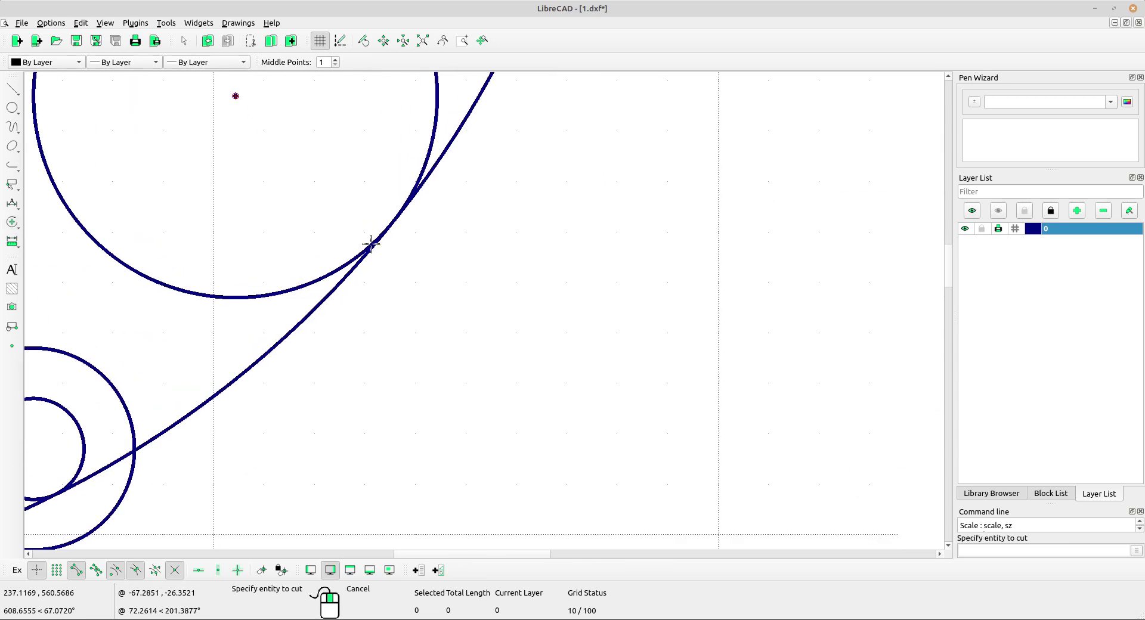
pyautogui.click(310, 322)
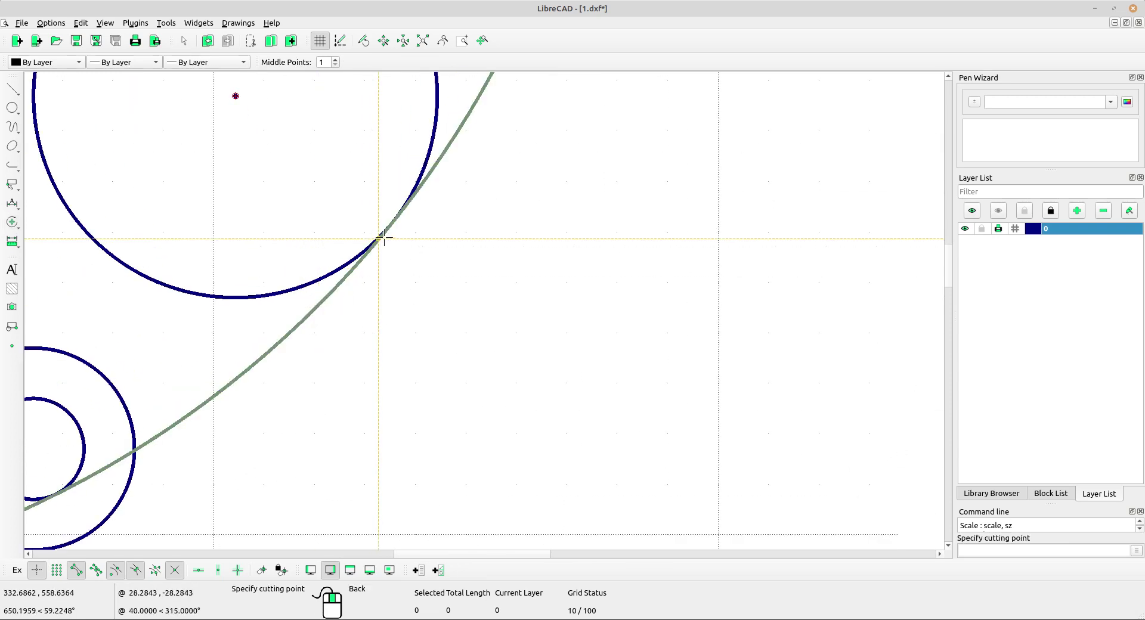
pyautogui.moveTo(203, 389); pyautogui.dragTo(295, 251, button='middle')
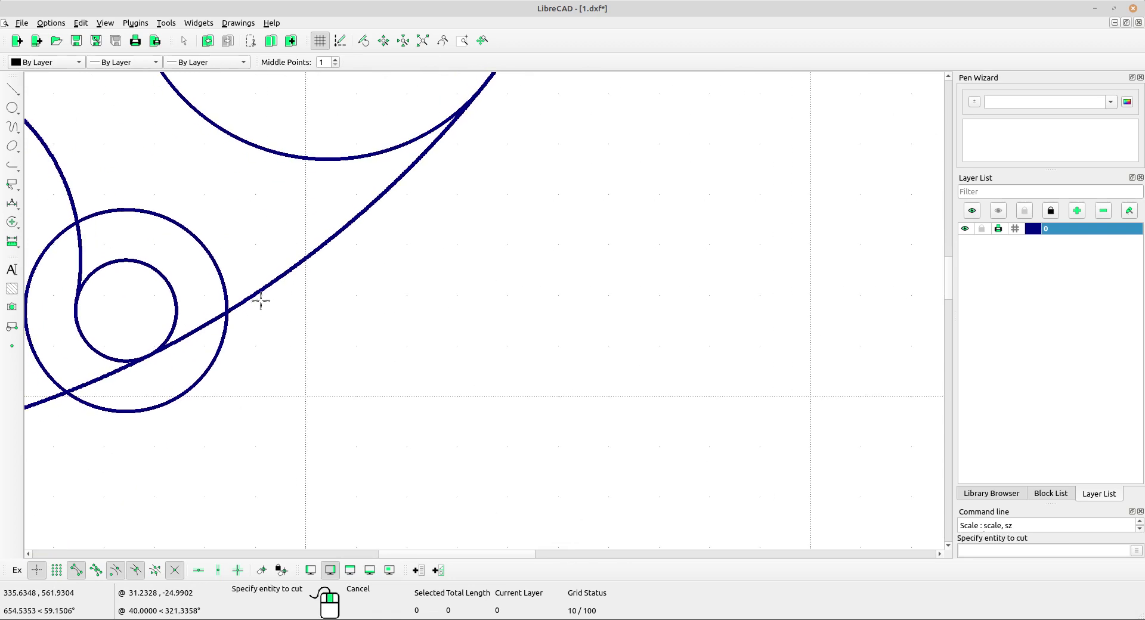
pyautogui.click(146, 358)
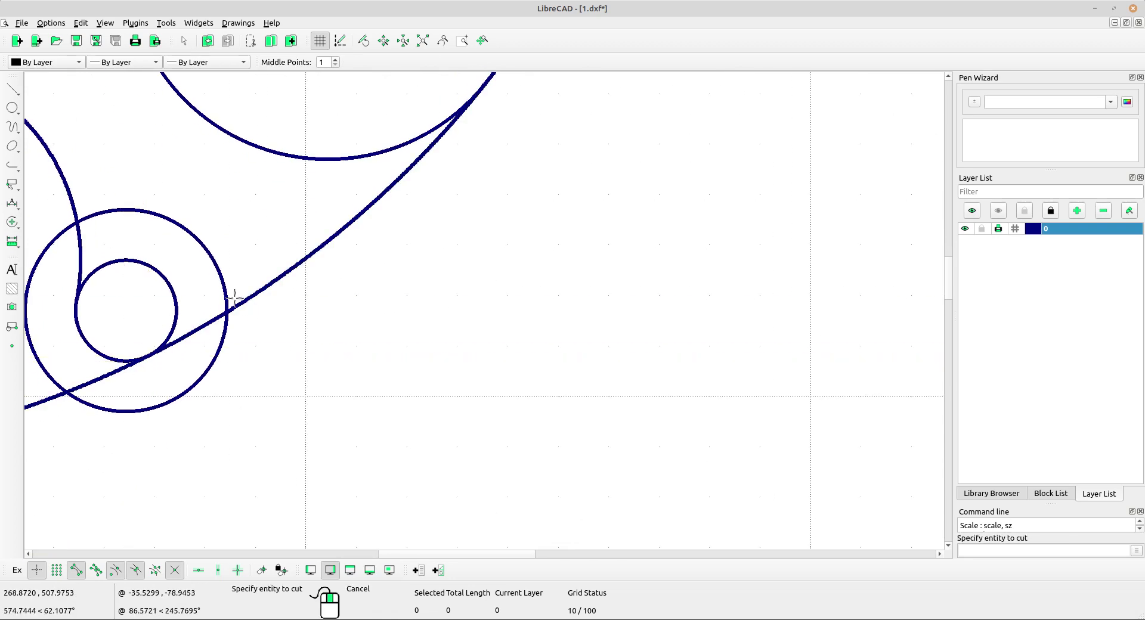
pyautogui.scroll(-4, 255, 269)
pyautogui.scroll(-4, 255, 269)
# Step: Delete the excess arc so the radius 200 arc joins the hub and top R40 circle
pyautogui.press('Escape')
pyautogui.click(160, 323)
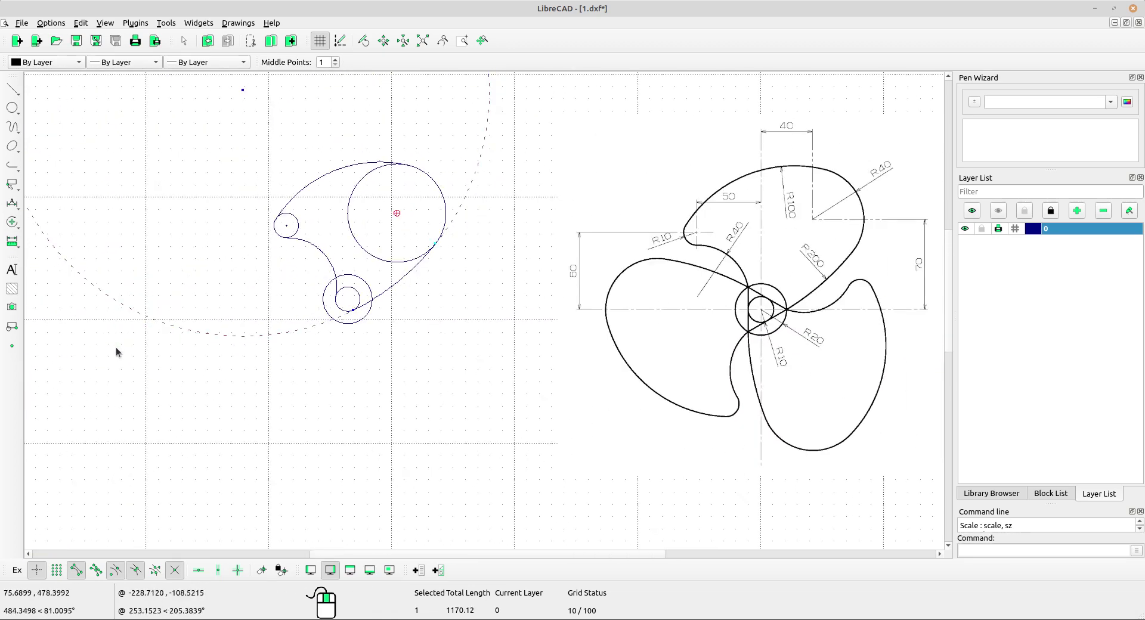
pyautogui.press('Delete')
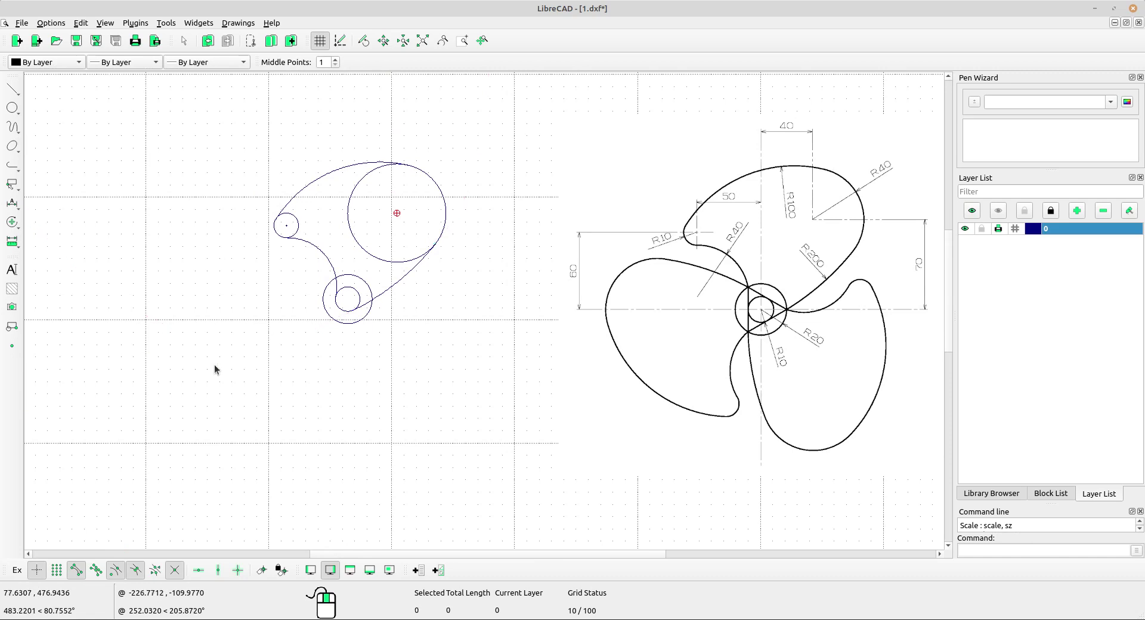
pyautogui.moveTo(214, 364); pyautogui.dragTo(183, 395, button='middle')
pyautogui.scroll(4, 389, 327)
pyautogui.scroll(-3, 388, 327)
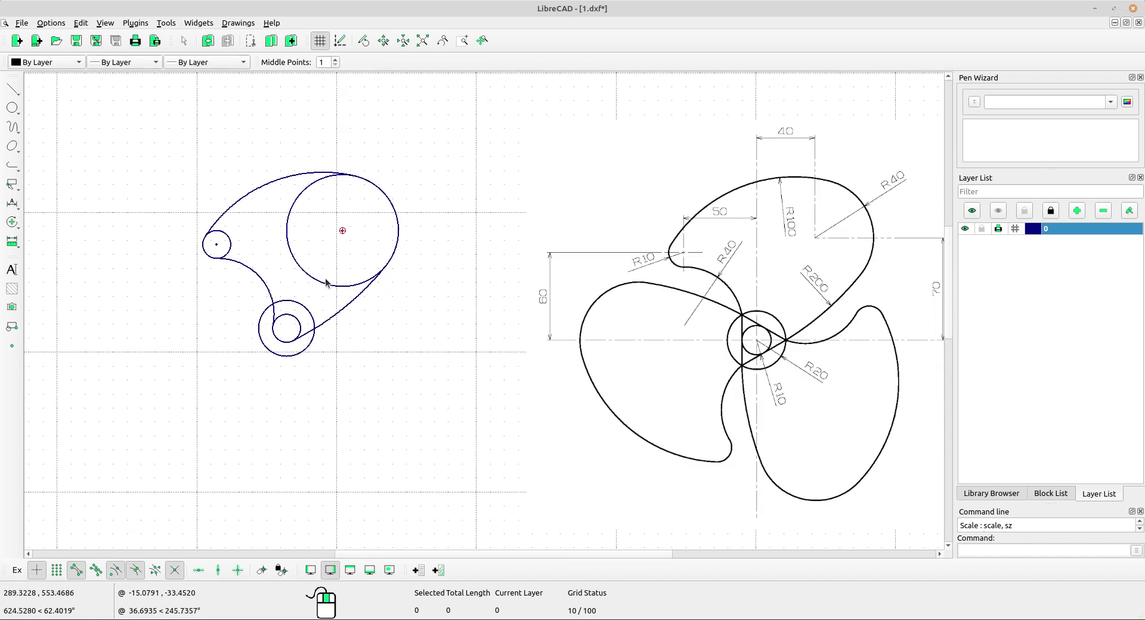
pyautogui.scroll(3, 363, 261)
pyautogui.scroll(1, 340, 224)
pyautogui.scroll(-1, 353, 195)
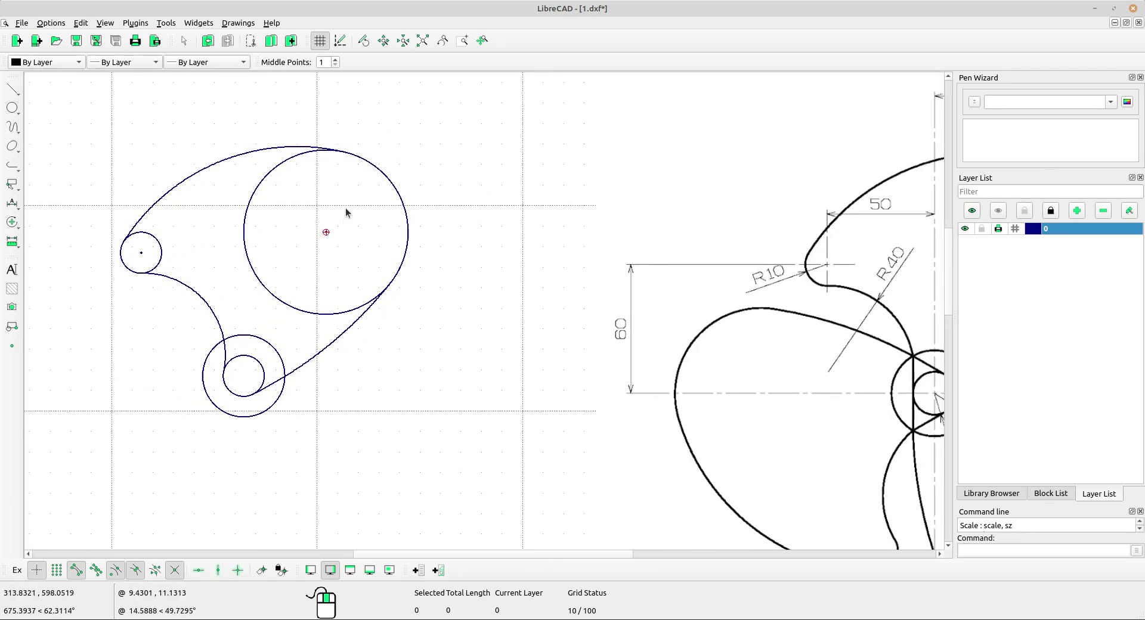
pyautogui.scroll(-5, 345, 208)
pyautogui.scroll(4, 297, 200)
pyautogui.scroll(1, 287, 205)
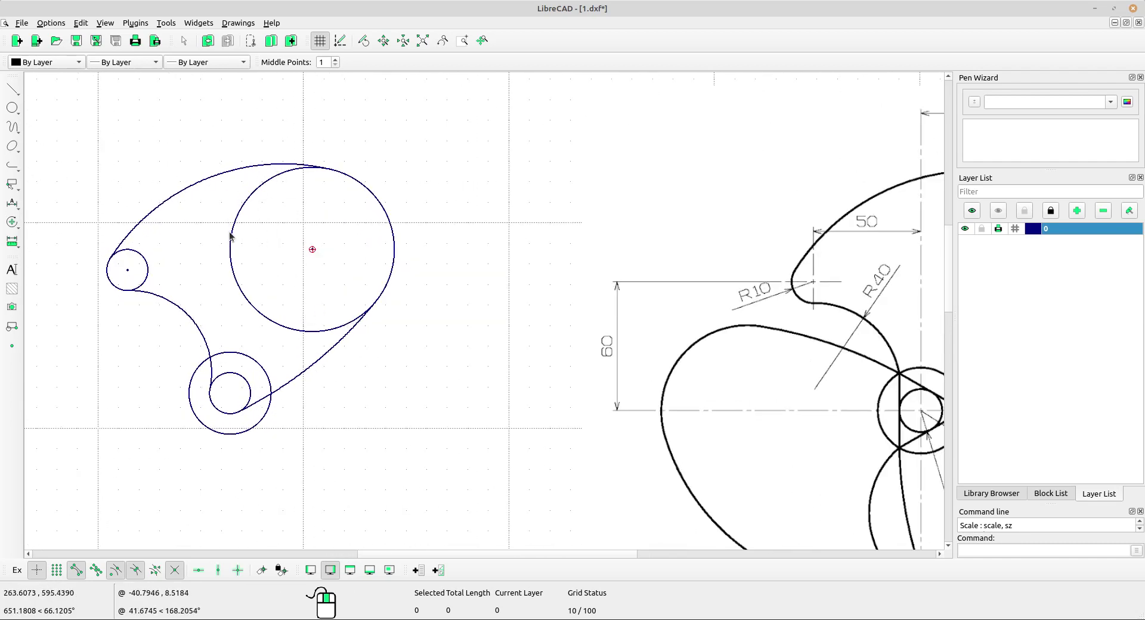
# Step: Divide the top radius 40 circle at its tangent point and delete its inner arc
pyautogui.click(13, 223)
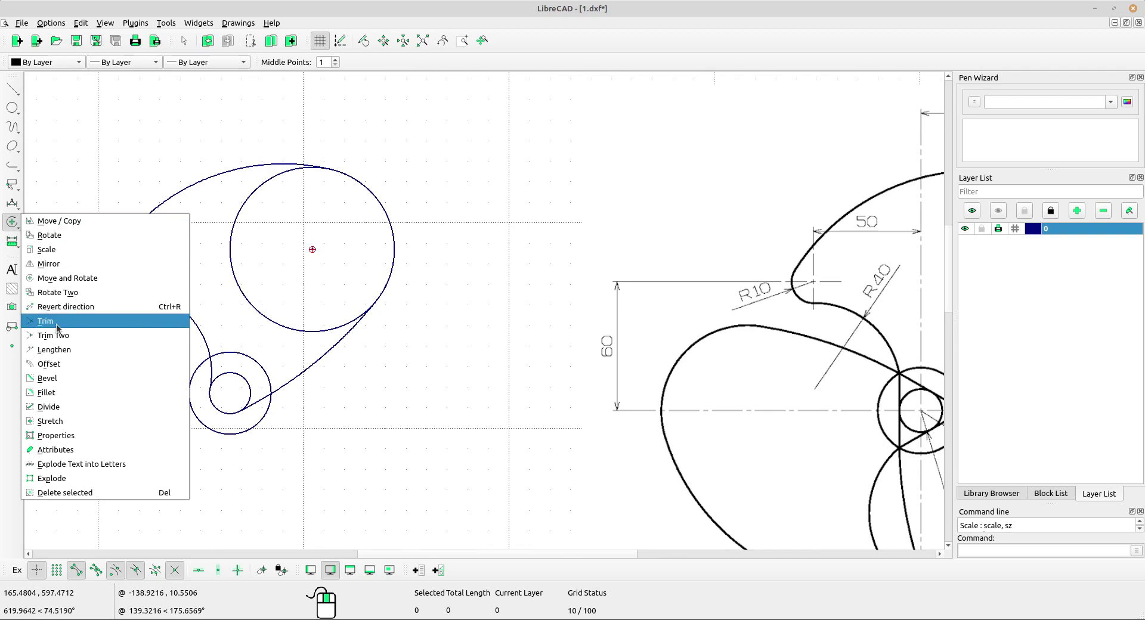
pyautogui.click(61, 407)
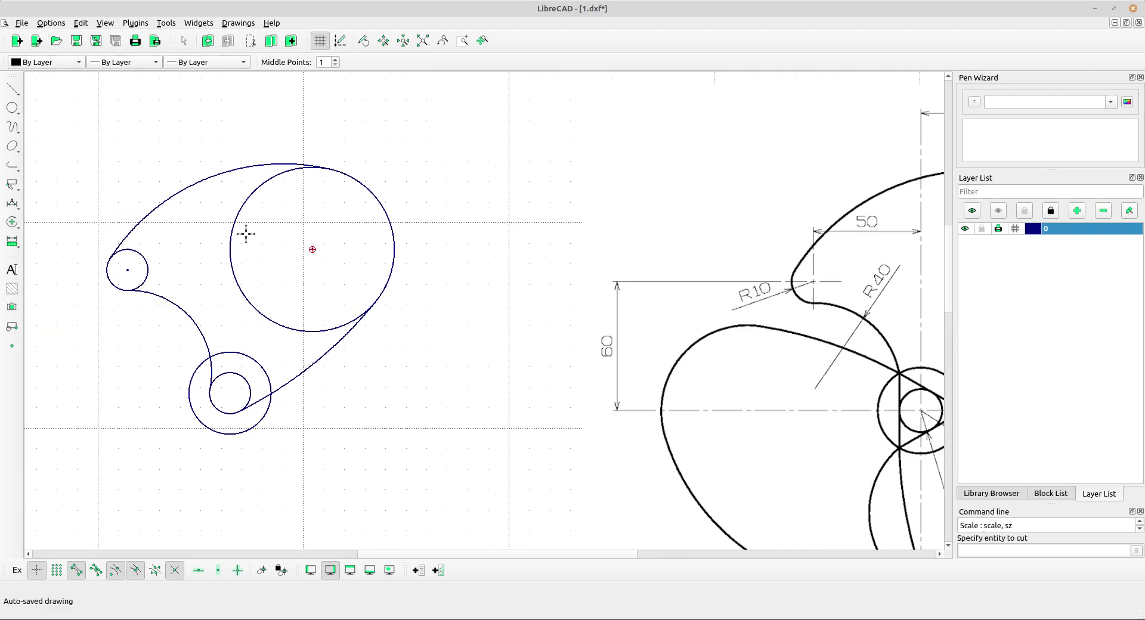
pyautogui.scroll(2, 316, 186)
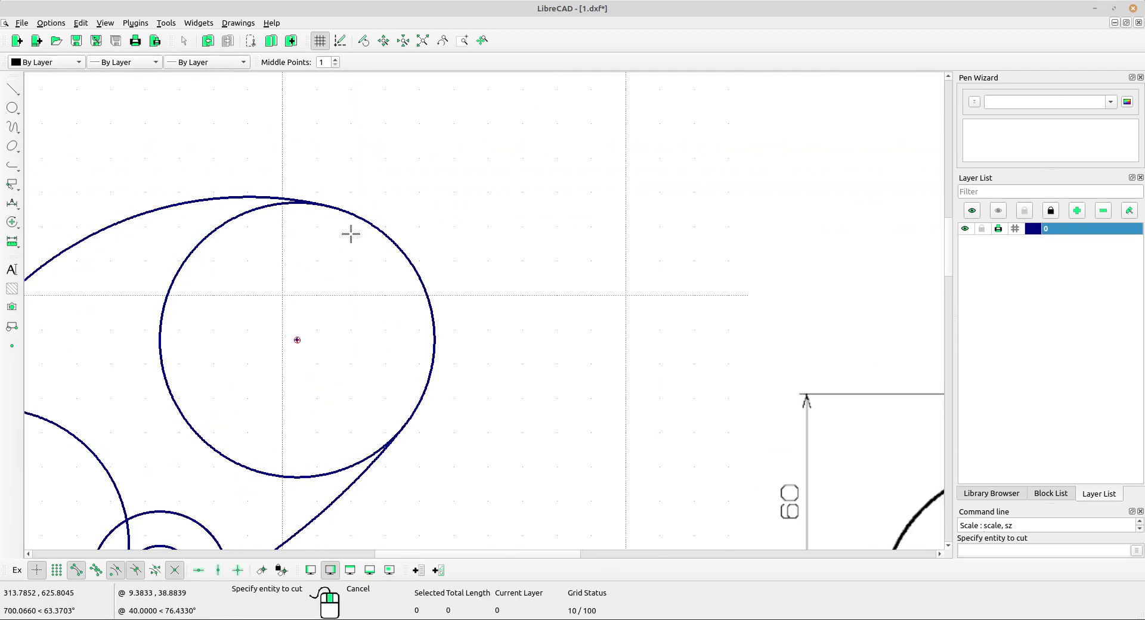
pyautogui.scroll(-2, 358, 234)
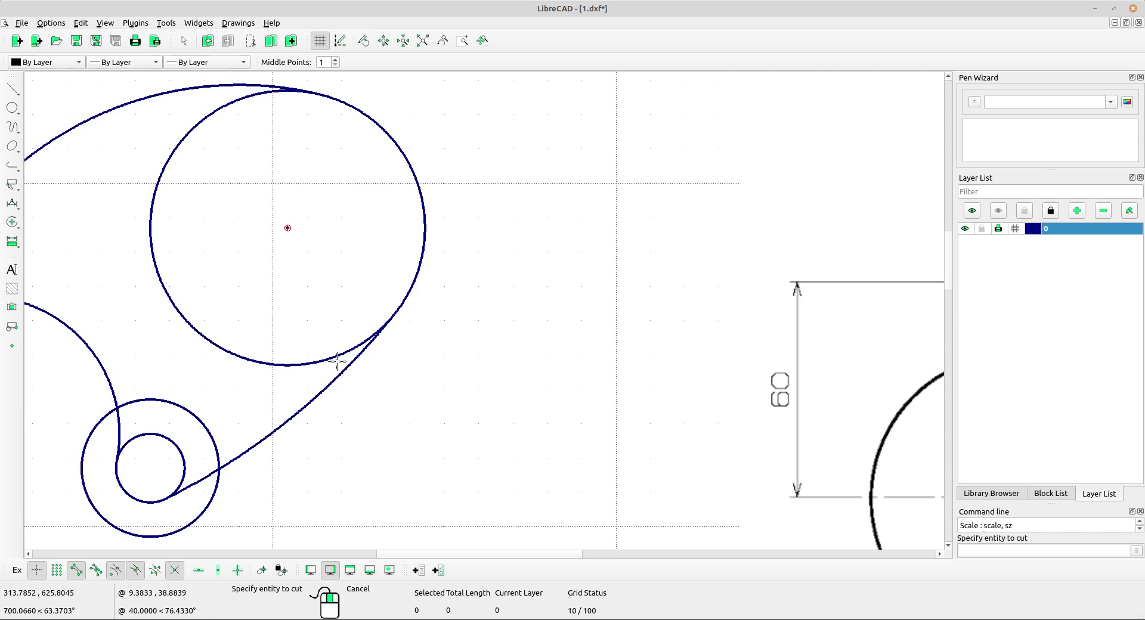
pyautogui.click(393, 317)
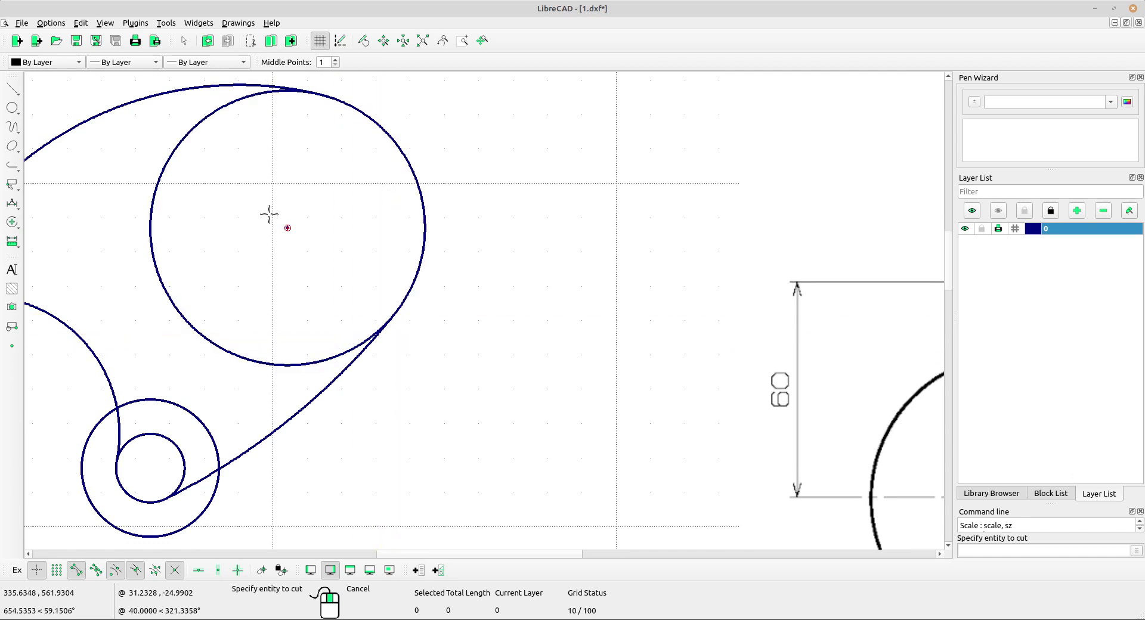
pyautogui.click(154, 204)
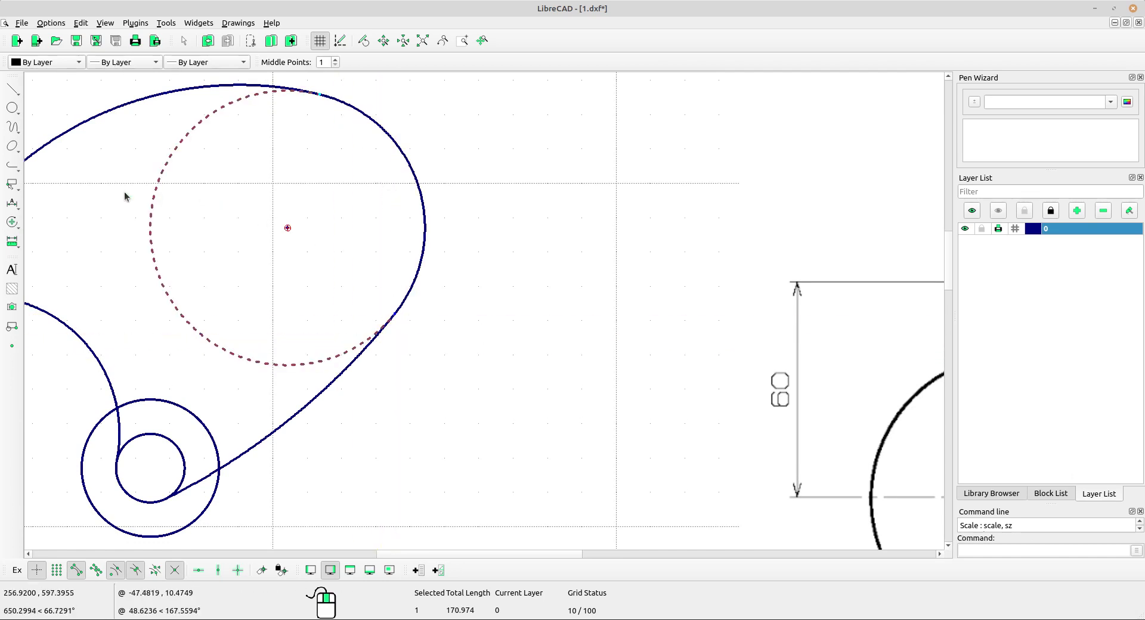
pyautogui.press('Delete')
pyautogui.scroll(-3, 343, 268)
pyautogui.scroll(1, 327, 231)
# Step: Divide the radius 10 tip circle at its lower tangent point
pyautogui.scroll(2, 224, 224)
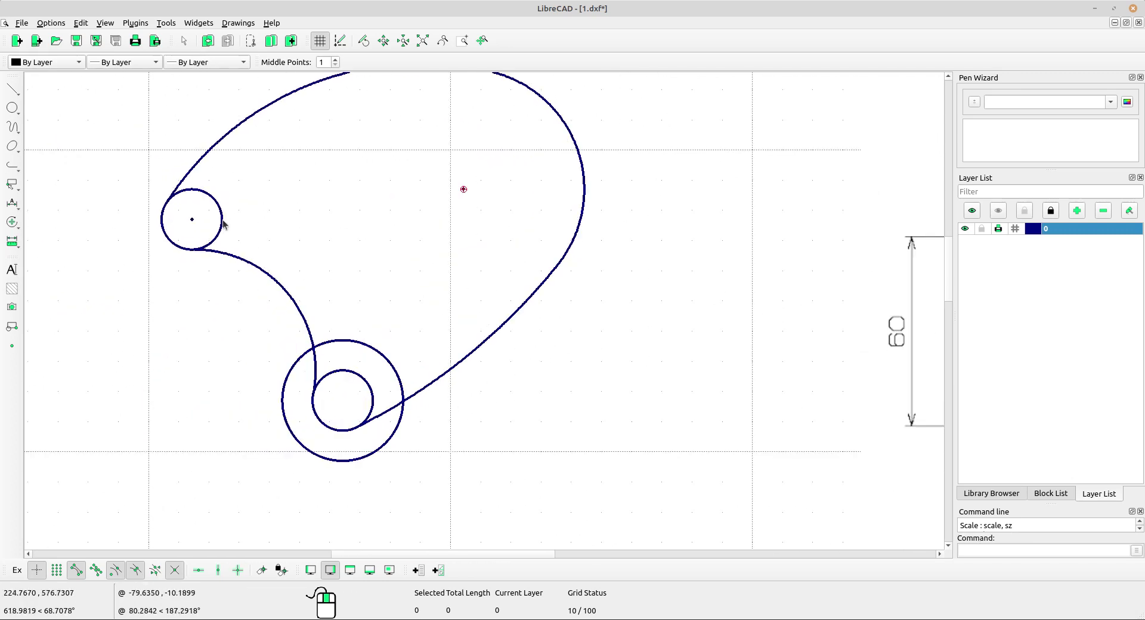
pyautogui.scroll(1, 223, 224)
pyautogui.rightClick(260, 167)
pyautogui.click(233, 171)
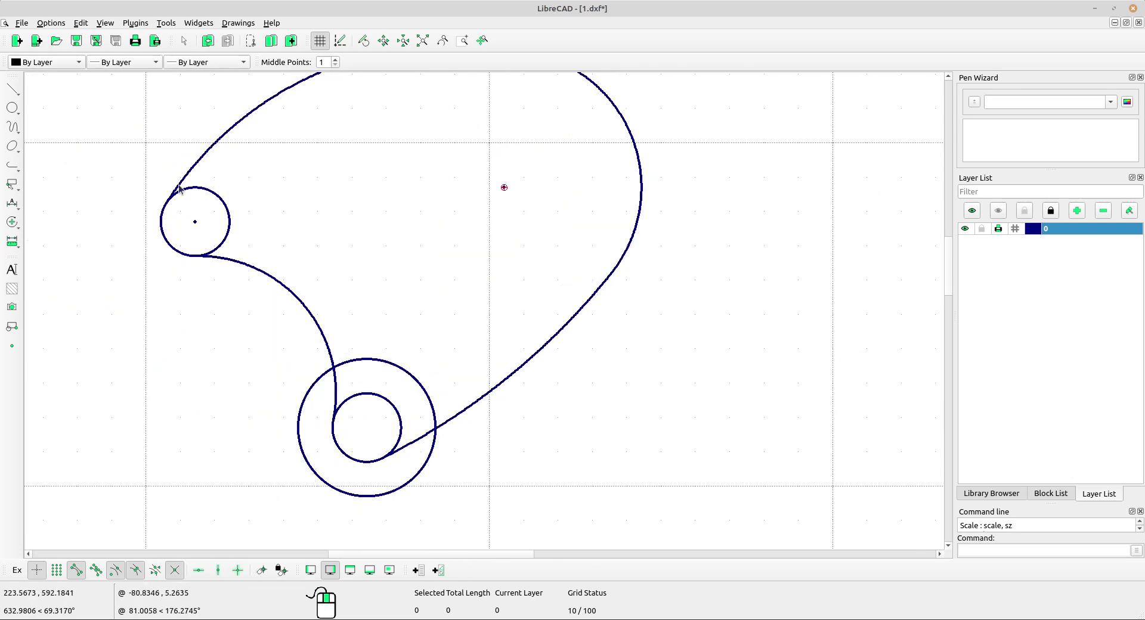
pyautogui.click(12, 222)
pyautogui.click(63, 390)
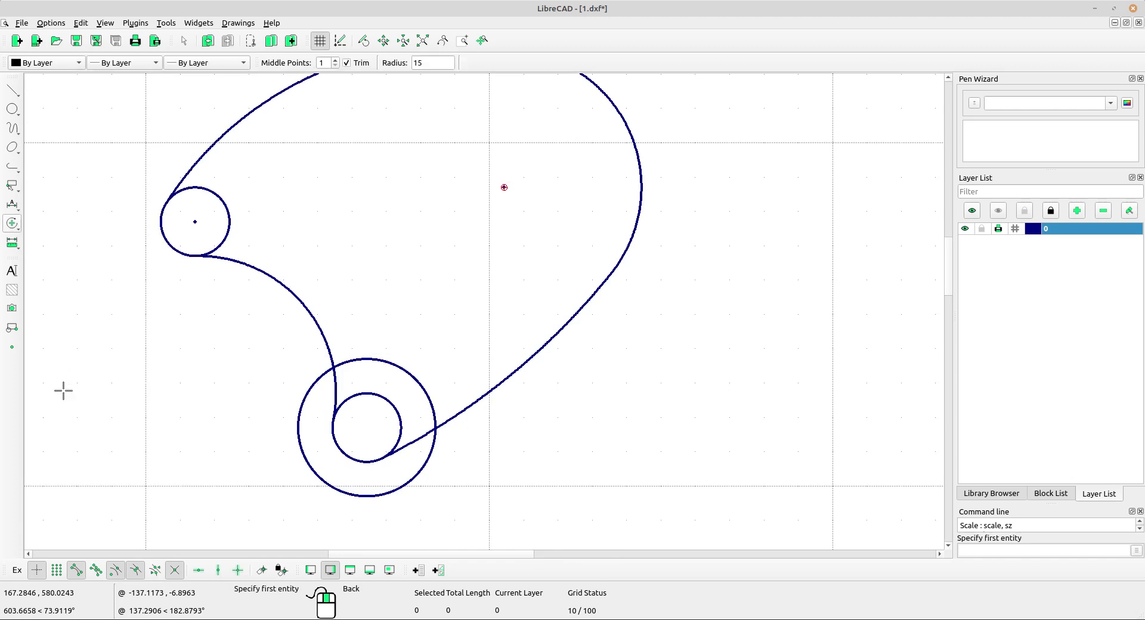
pyautogui.click(17, 228)
pyautogui.click(66, 406)
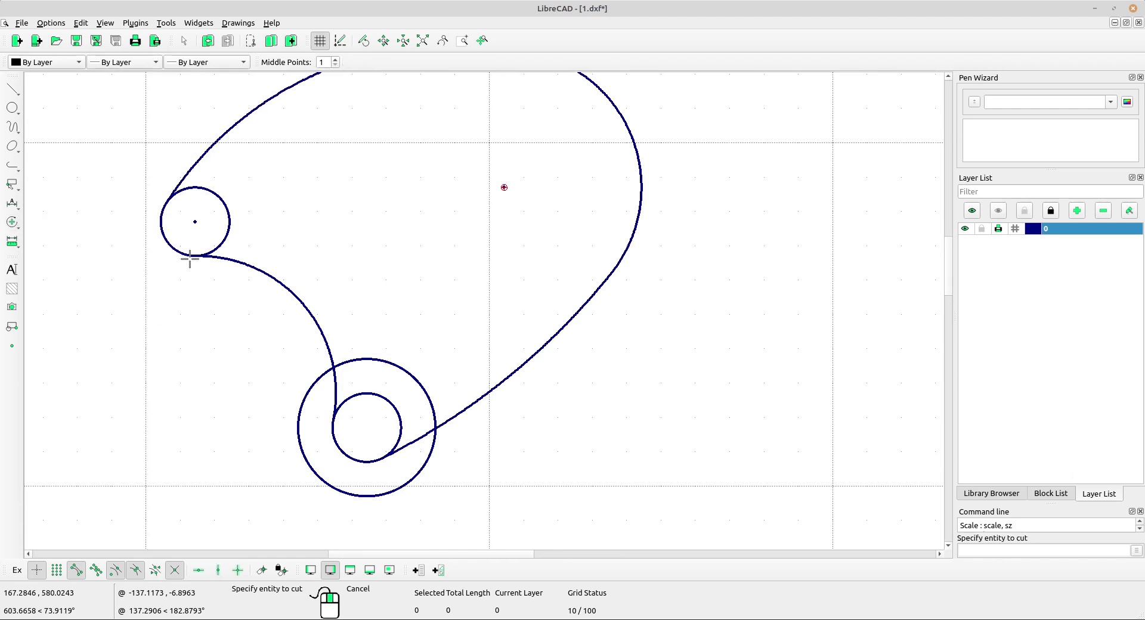
pyautogui.click(225, 242)
pyautogui.scroll(5, 225, 238)
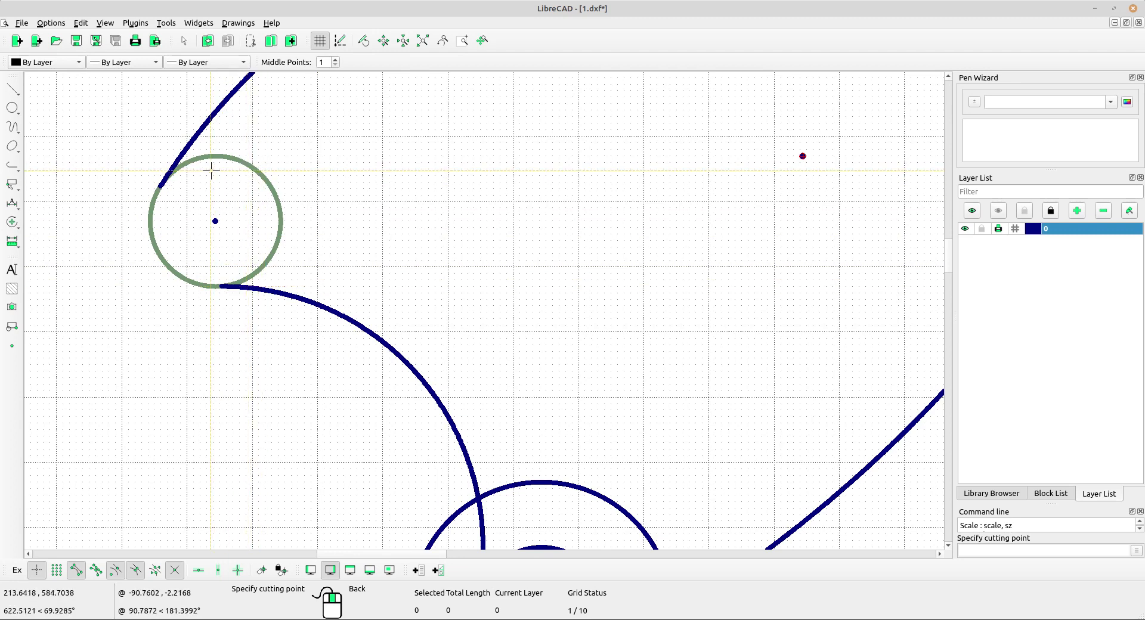
pyautogui.scroll(5, 227, 286)
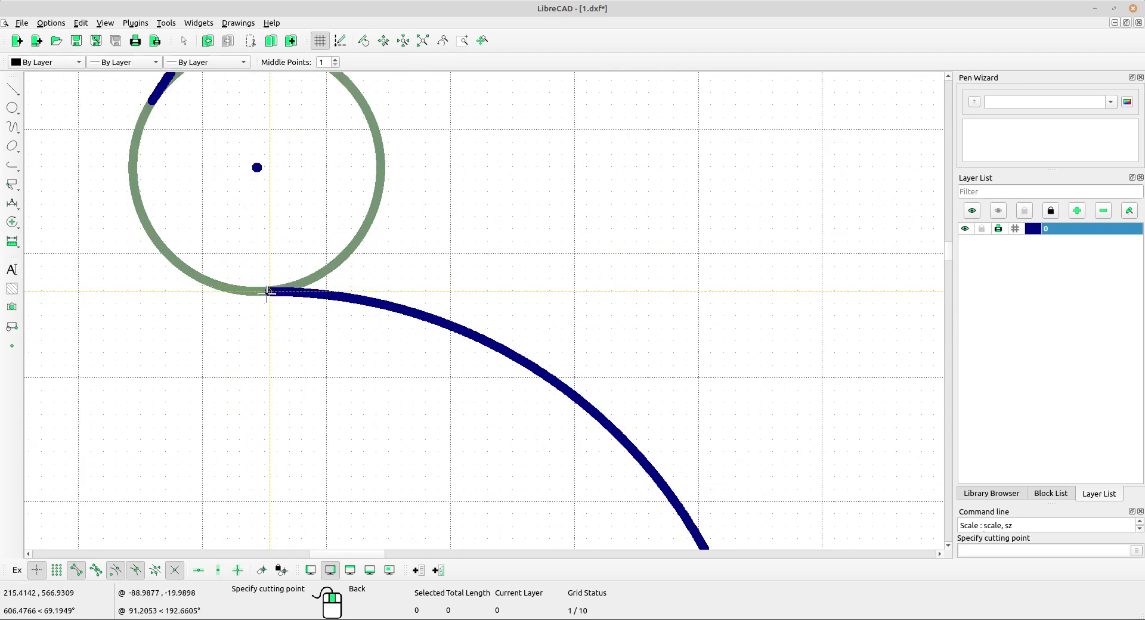
pyautogui.click(267, 292)
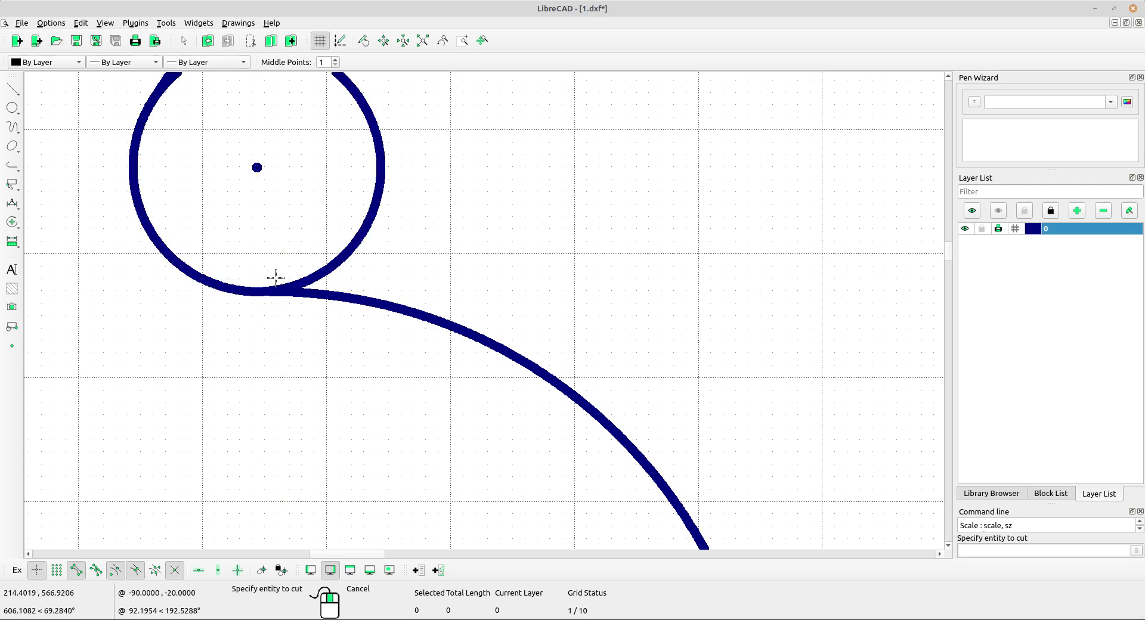
# Step: Divide the tip circle again where the upper curve meets it
pyautogui.rightClick(288, 274)
pyautogui.click(327, 269)
pyautogui.scroll(-1, 327, 262)
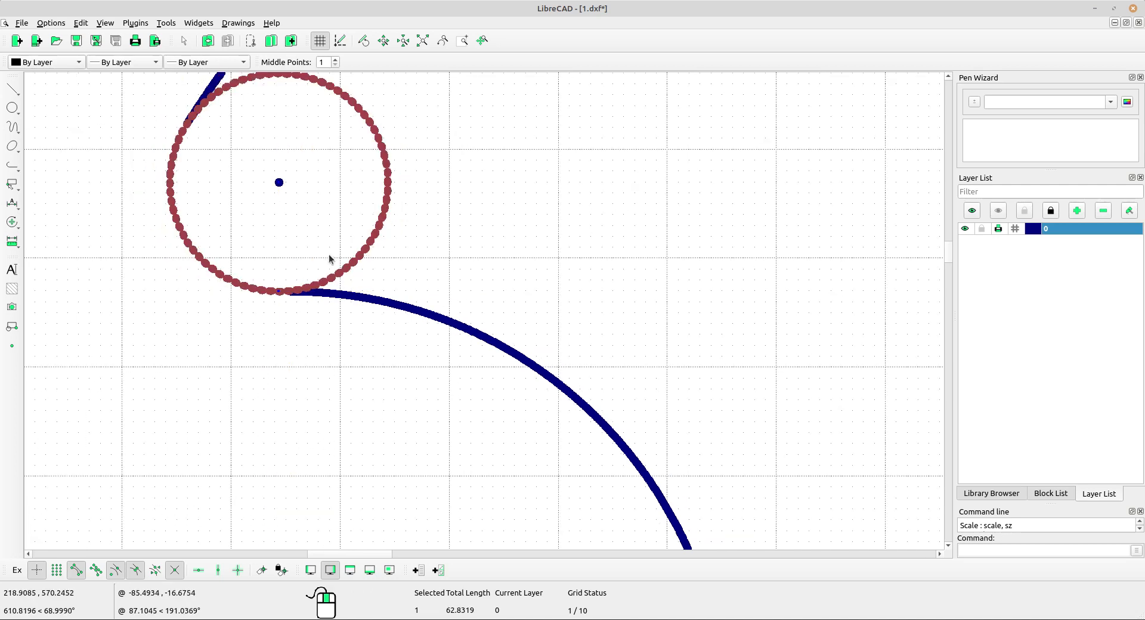
pyautogui.scroll(-3, 328, 254)
pyautogui.press('Escape')
pyautogui.click(12, 222)
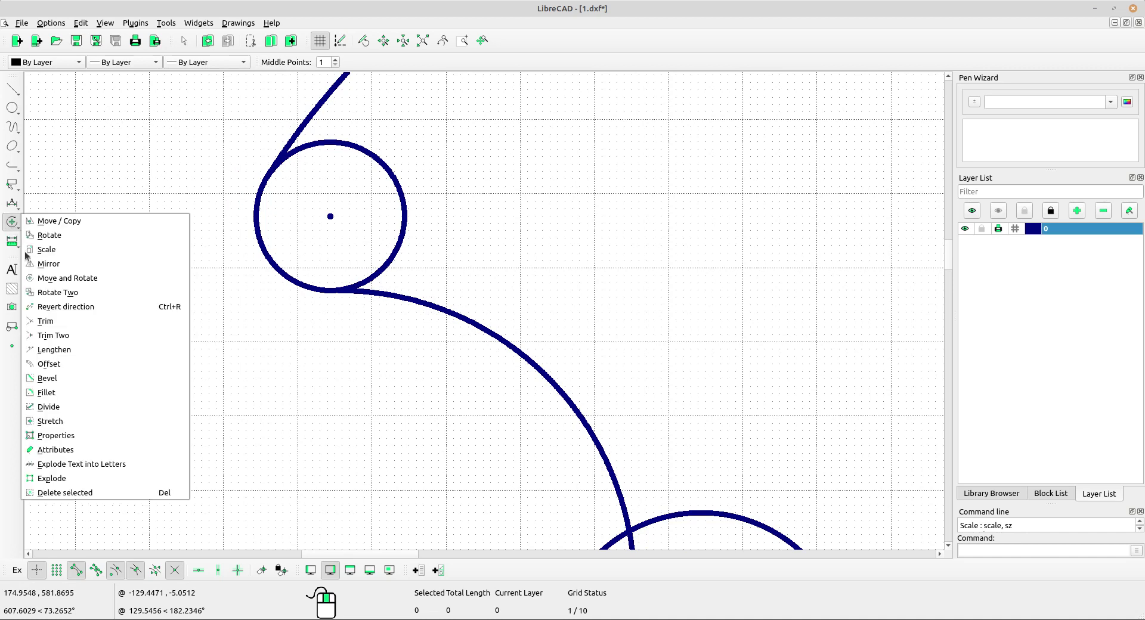
pyautogui.click(42, 406)
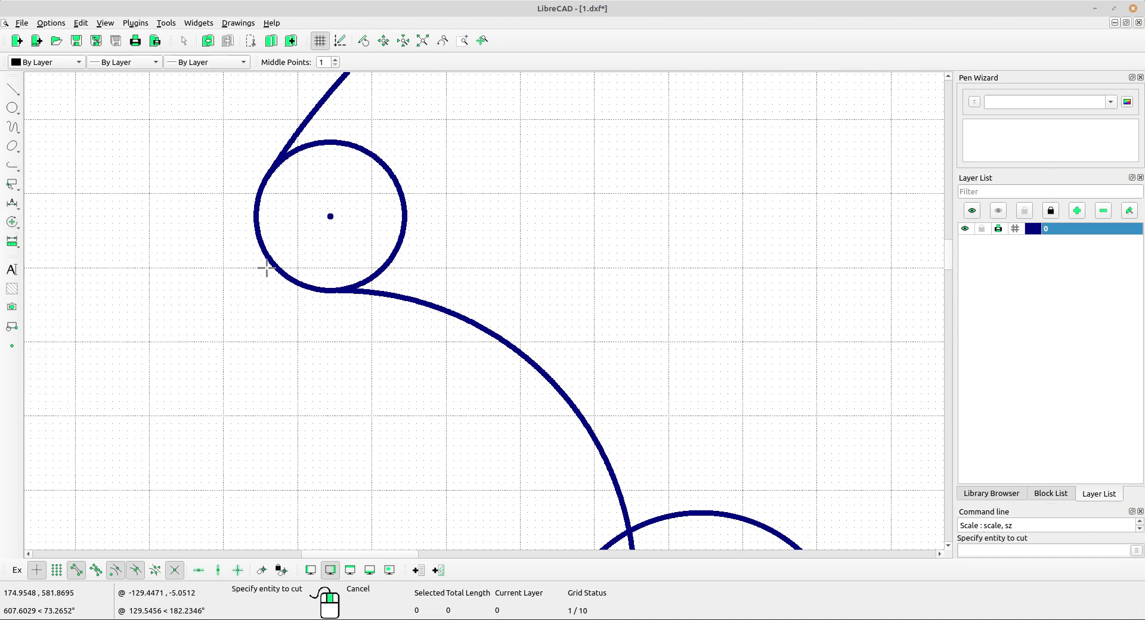
pyautogui.click(358, 146)
pyautogui.scroll(4, 297, 123)
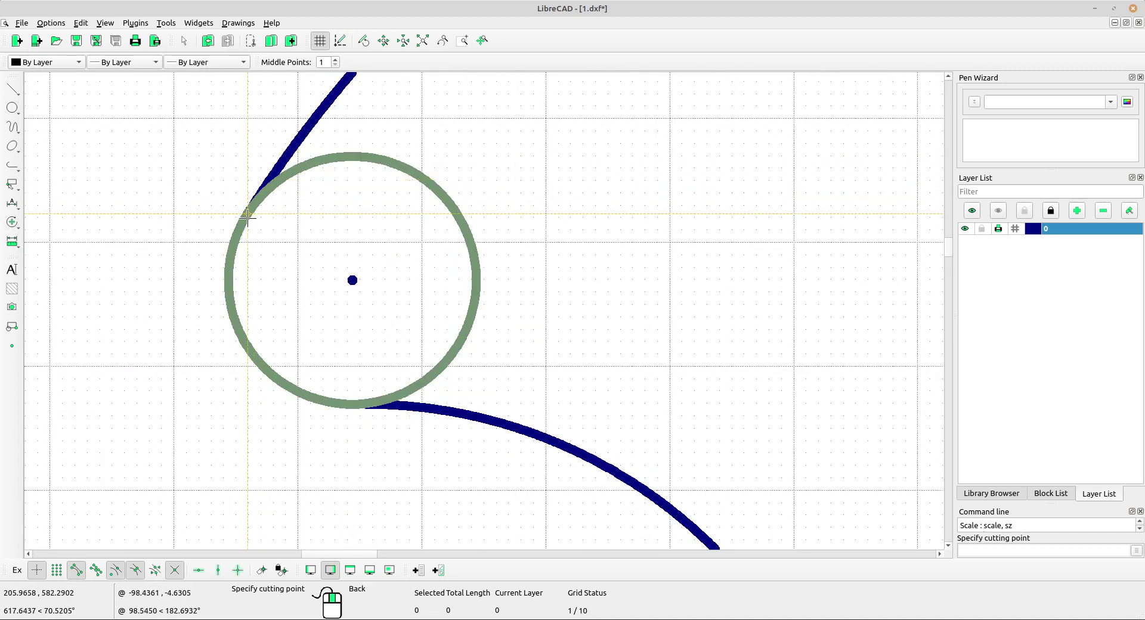
pyautogui.click(247, 215)
# Step: Delete the right-hand arc of the tip circle, leaving a rounded blade tip
pyautogui.press('Escape')
pyautogui.click(374, 183)
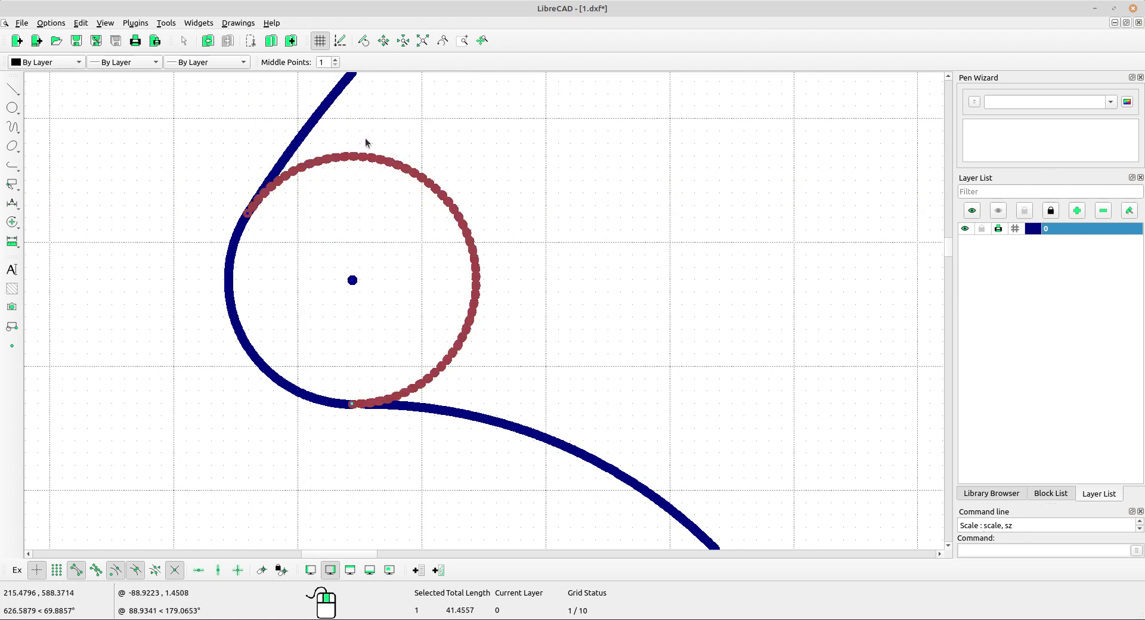
pyautogui.press('Delete')
pyautogui.scroll(-2, 447, 251)
pyautogui.scroll(2, 394, 325)
# Step: Try trimming the tip arc to the lower blade curve, then cancel the trim
pyautogui.scroll(2, 416, 348)
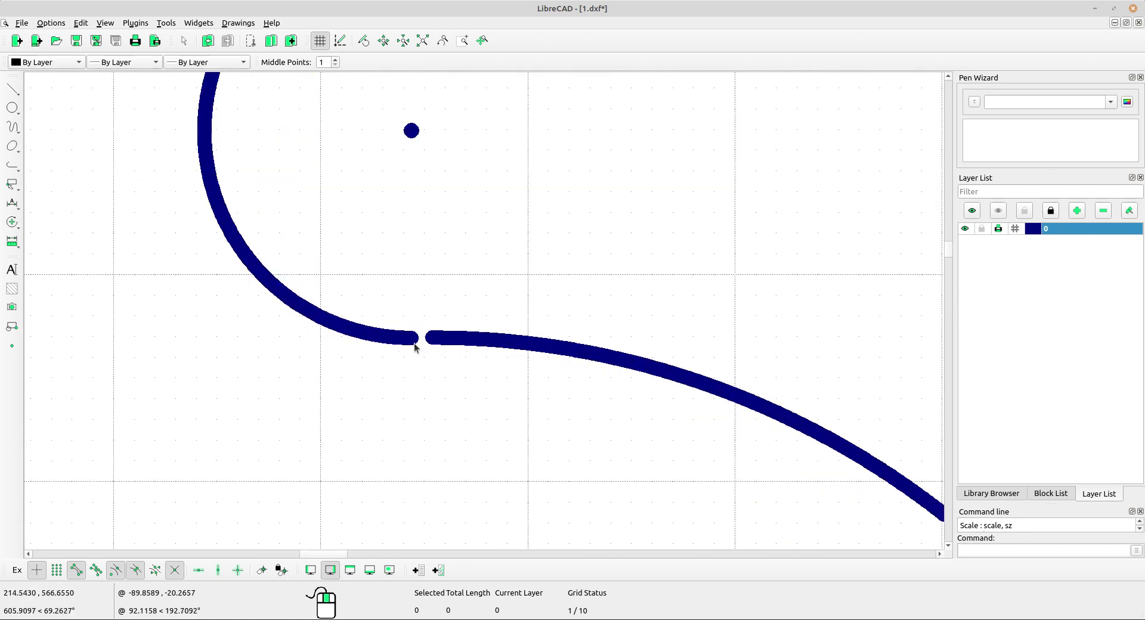
pyautogui.scroll(2, 442, 345)
pyautogui.scroll(2, 444, 347)
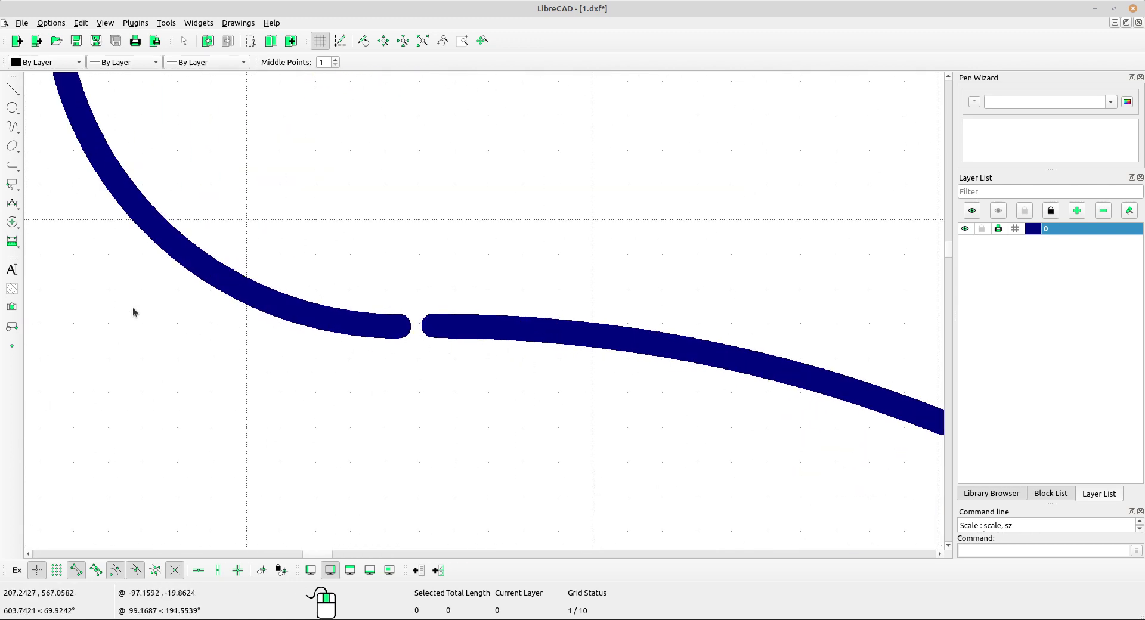
pyautogui.click(11, 222)
pyautogui.click(447, 283)
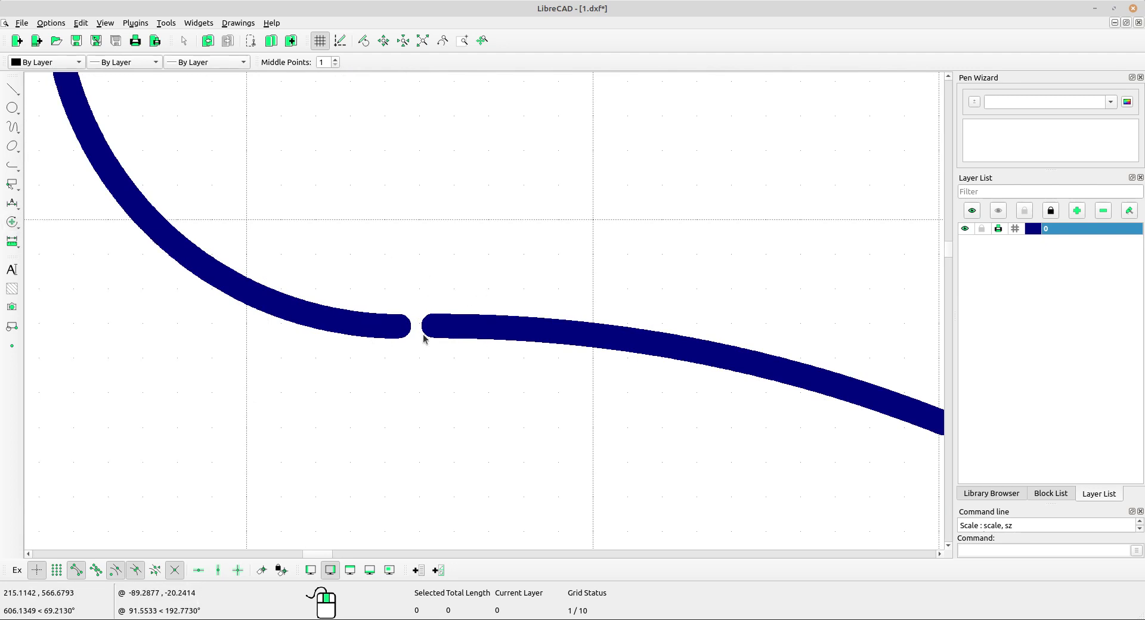
pyautogui.click(12, 222)
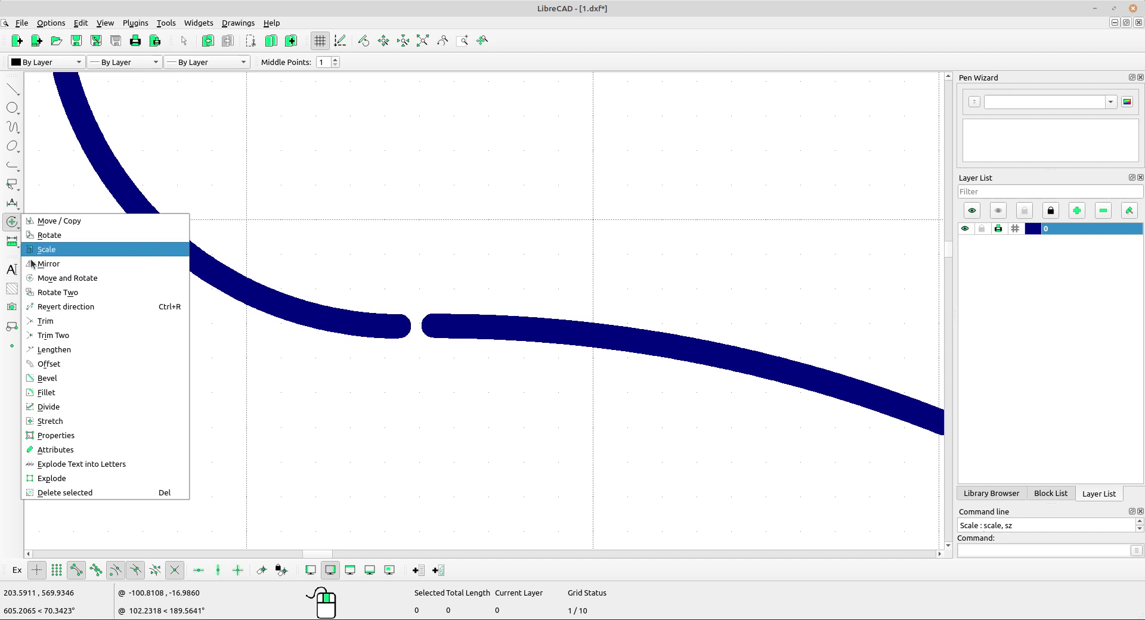
pyautogui.click(63, 336)
pyautogui.click(375, 328)
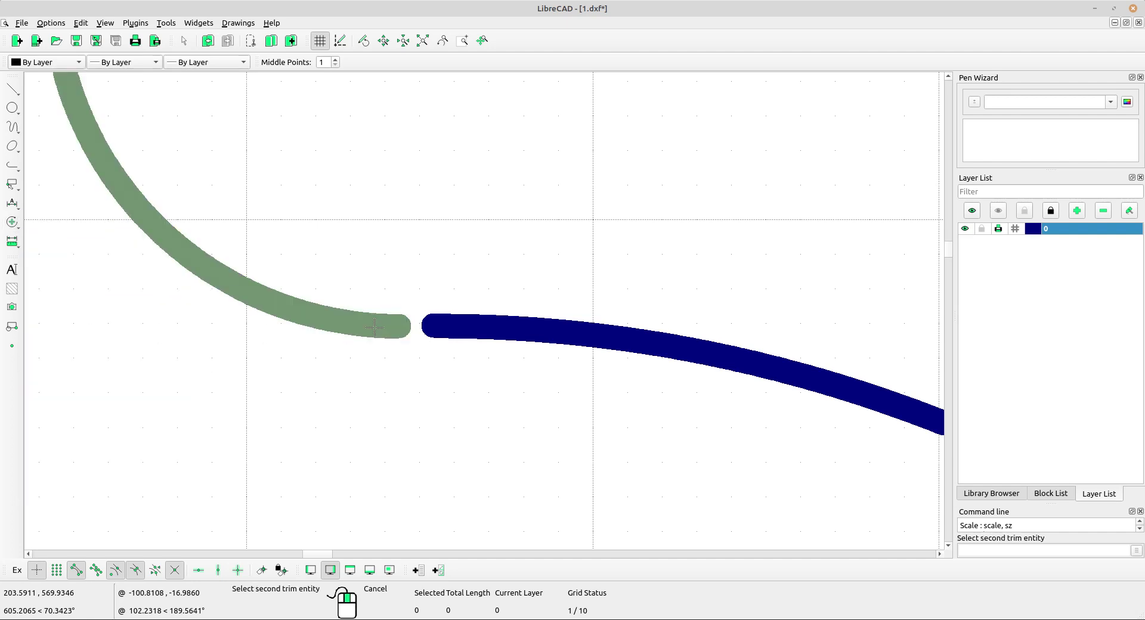
pyautogui.click(445, 326)
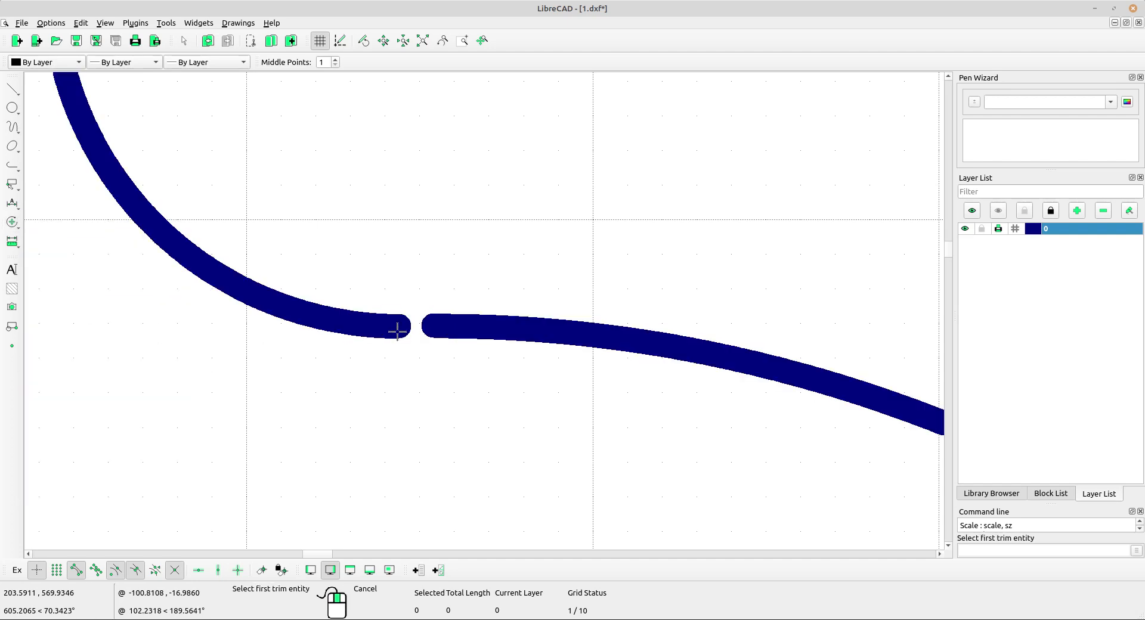
pyautogui.scroll(-2, 371, 312)
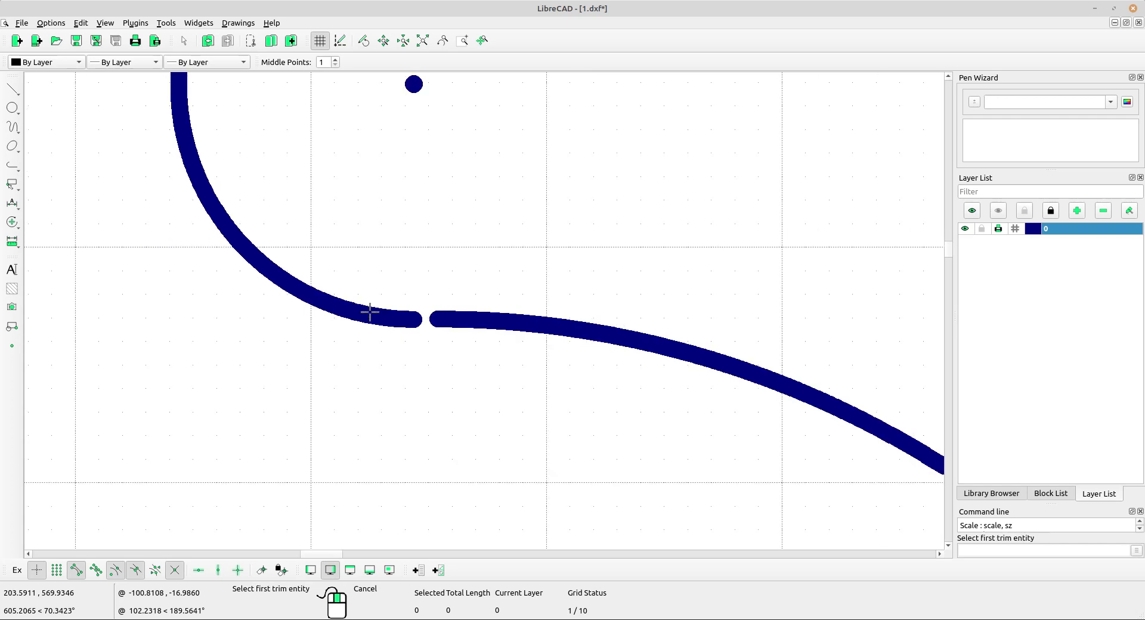
pyautogui.scroll(-2, 371, 311)
pyautogui.scroll(-1, 521, 304)
pyautogui.rightClick(525, 284)
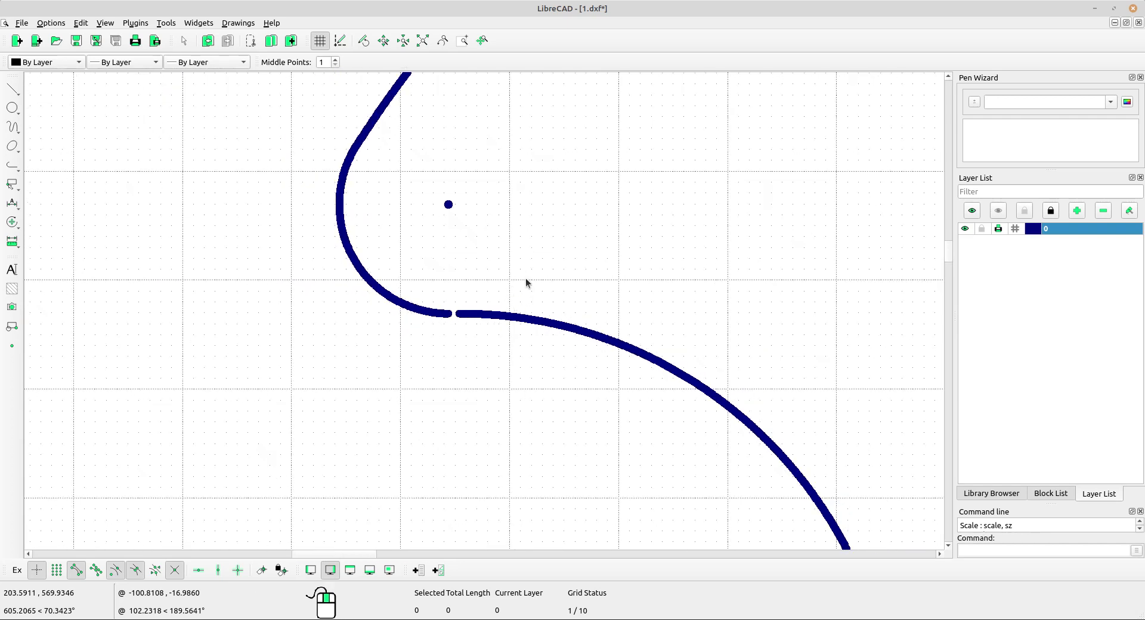
# Step: Move both selected arcs from the tip arc's endpoint onto the lower curve's endpoint
pyautogui.scroll(2, 460, 301)
pyautogui.scroll(5, 460, 302)
pyautogui.click(486, 325)
pyautogui.click(325, 335)
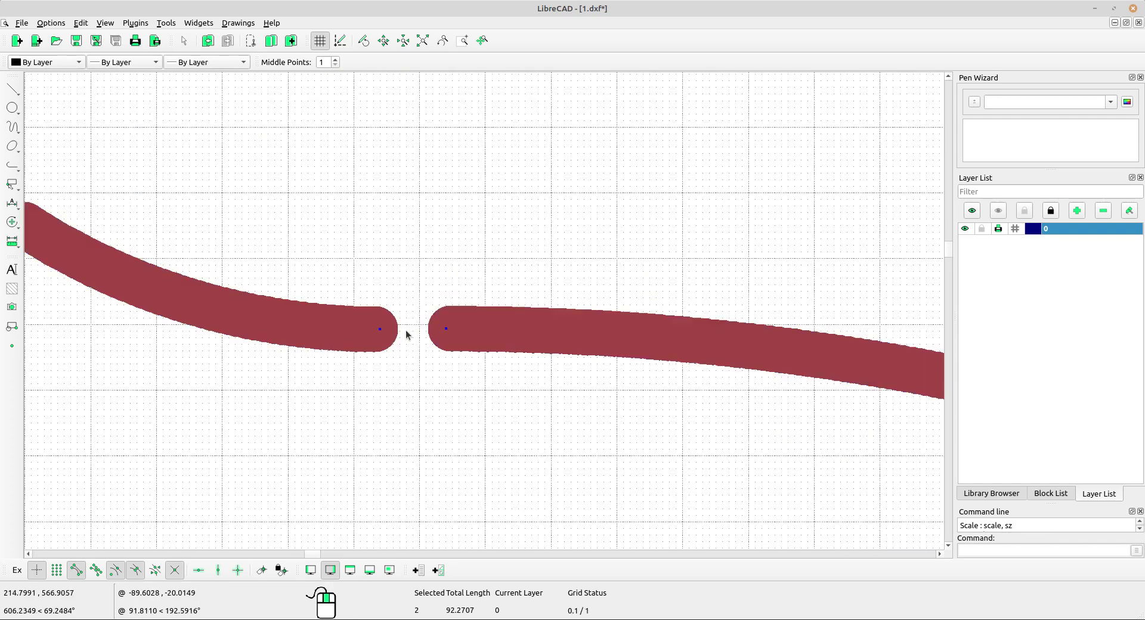
pyautogui.click(385, 329)
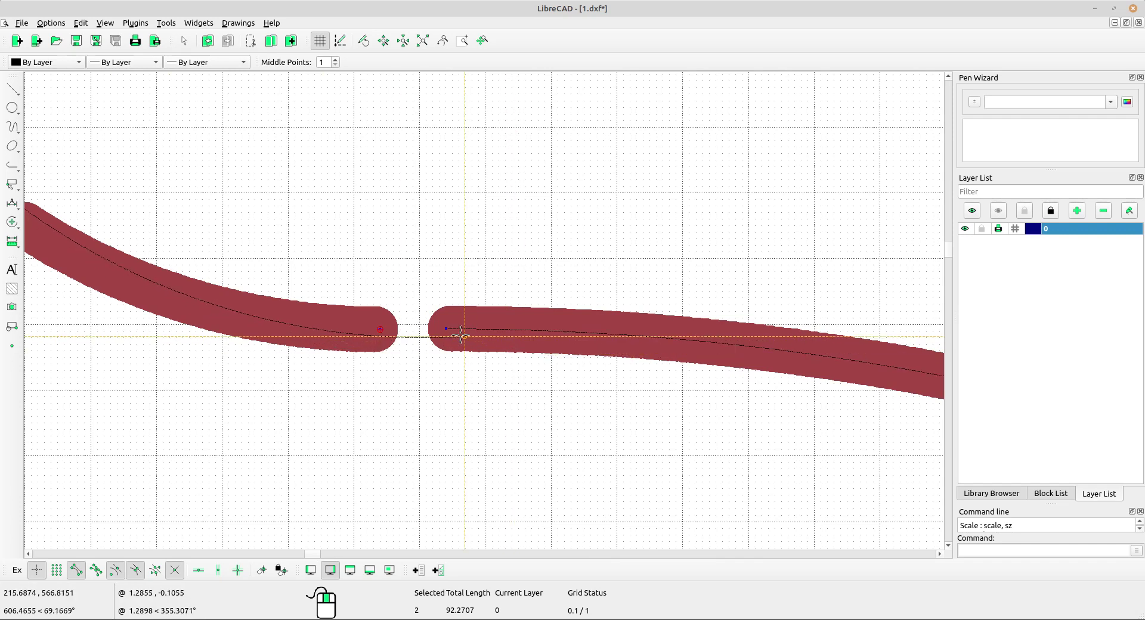
pyautogui.scroll(3, 456, 317)
pyautogui.click(456, 316)
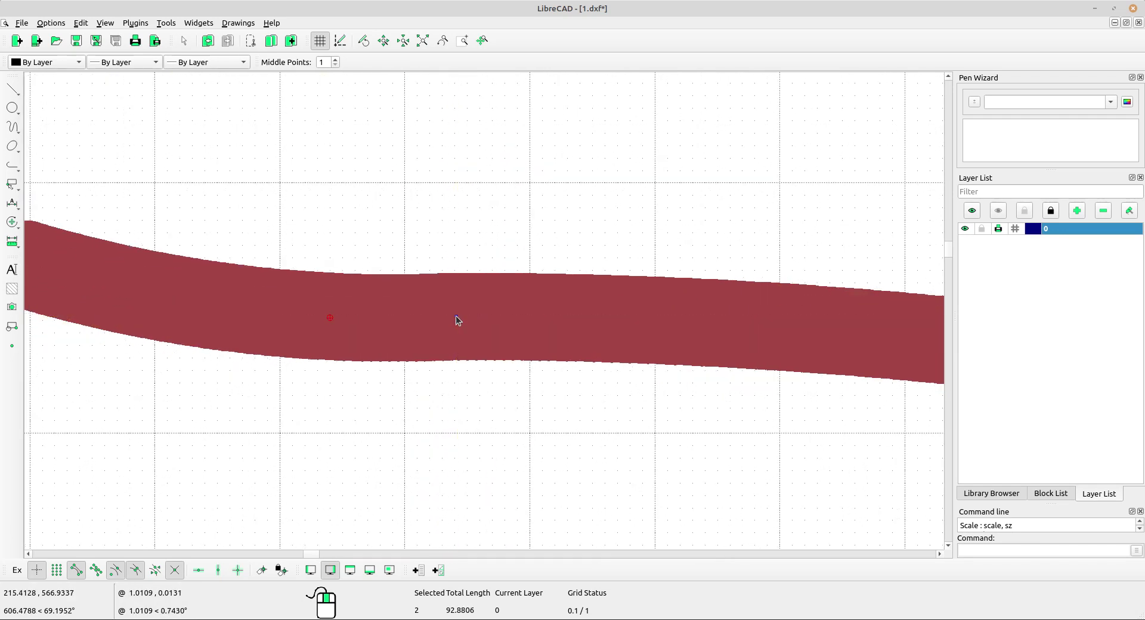
pyautogui.scroll(-1, 487, 245)
pyautogui.scroll(-2, 527, 238)
pyautogui.scroll(-2, 535, 210)
pyautogui.scroll(-2, 540, 199)
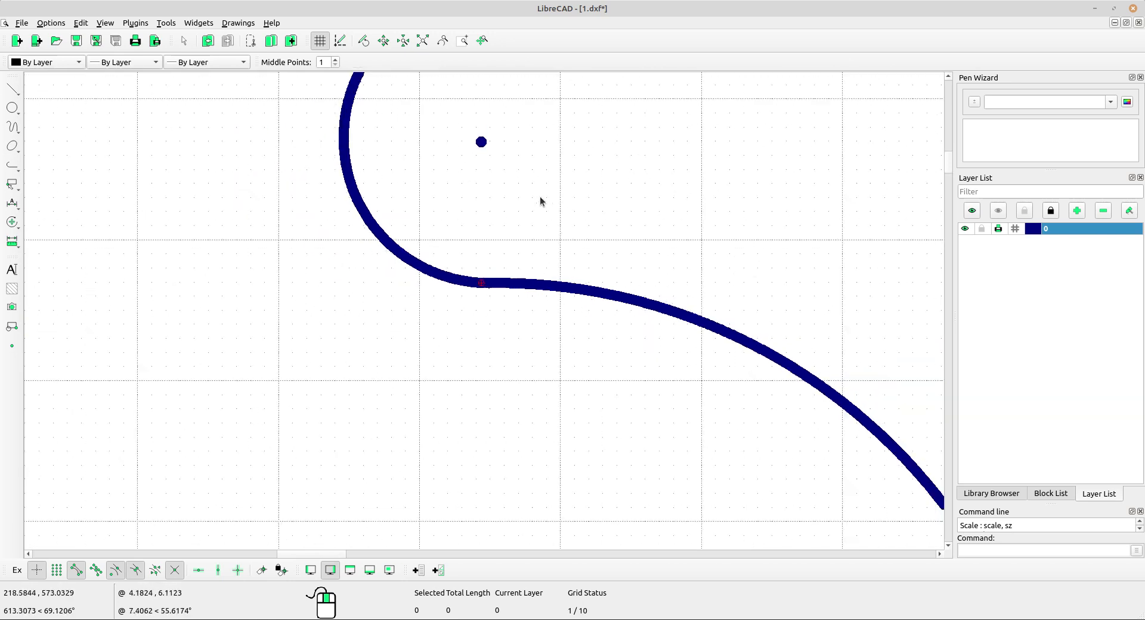
pyautogui.scroll(-3, 543, 195)
pyautogui.moveTo(821, 265); pyautogui.dragTo(524, 271, button='middle')
pyautogui.scroll(-4, 523, 271)
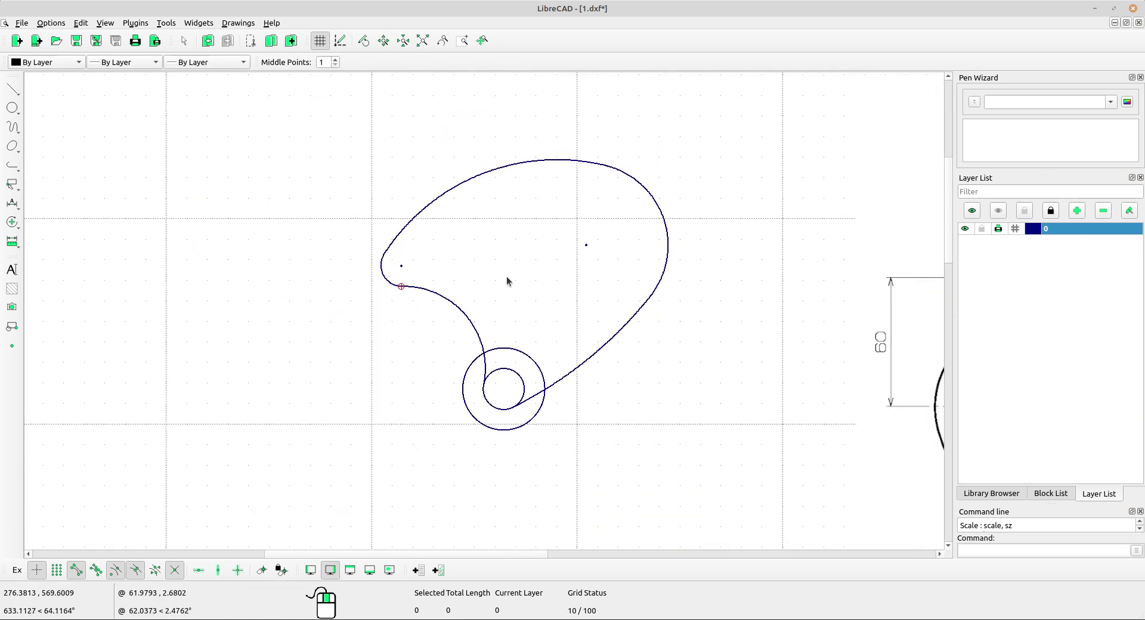
pyautogui.scroll(3, 504, 277)
pyautogui.scroll(1, 505, 277)
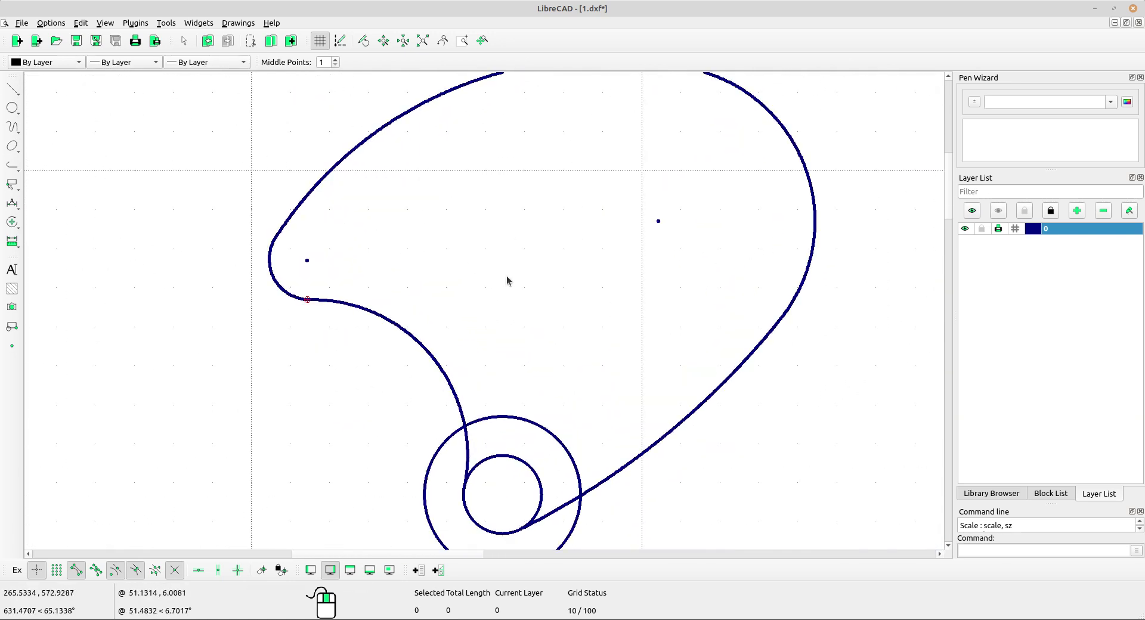
pyautogui.scroll(-3, 597, 311)
pyautogui.scroll(-1, 768, 363)
pyautogui.moveTo(768, 364)
pyautogui.mouseDown(button='middle')
pyautogui.moveTo(588, 378)
pyautogui.moveTo(366, 270)
pyautogui.mouseUp(button='middle')
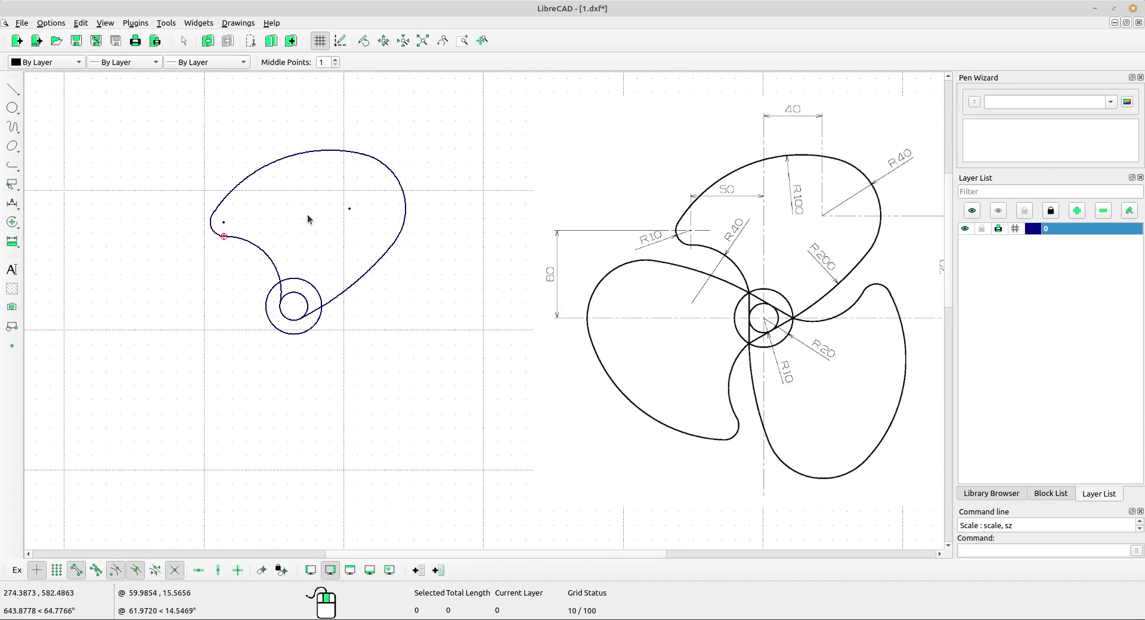
pyautogui.scroll(2, 307, 213)
pyautogui.scroll(3, 307, 216)
pyautogui.moveTo(421, 218); pyautogui.dragTo(280, 211)
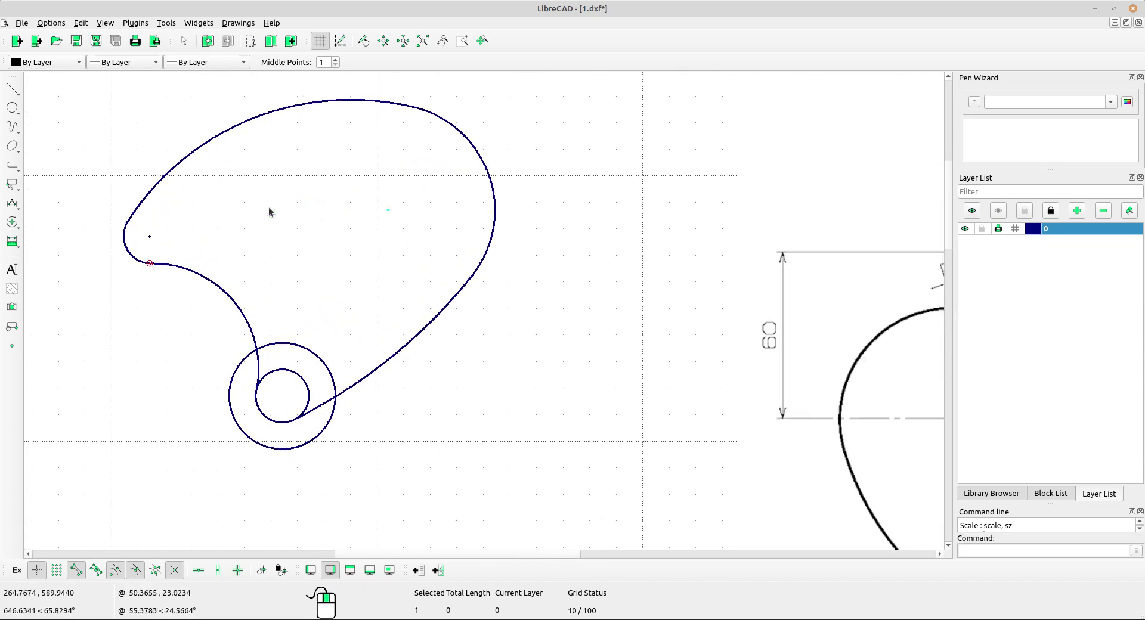
pyautogui.moveTo(147, 244); pyautogui.dragTo(159, 228)
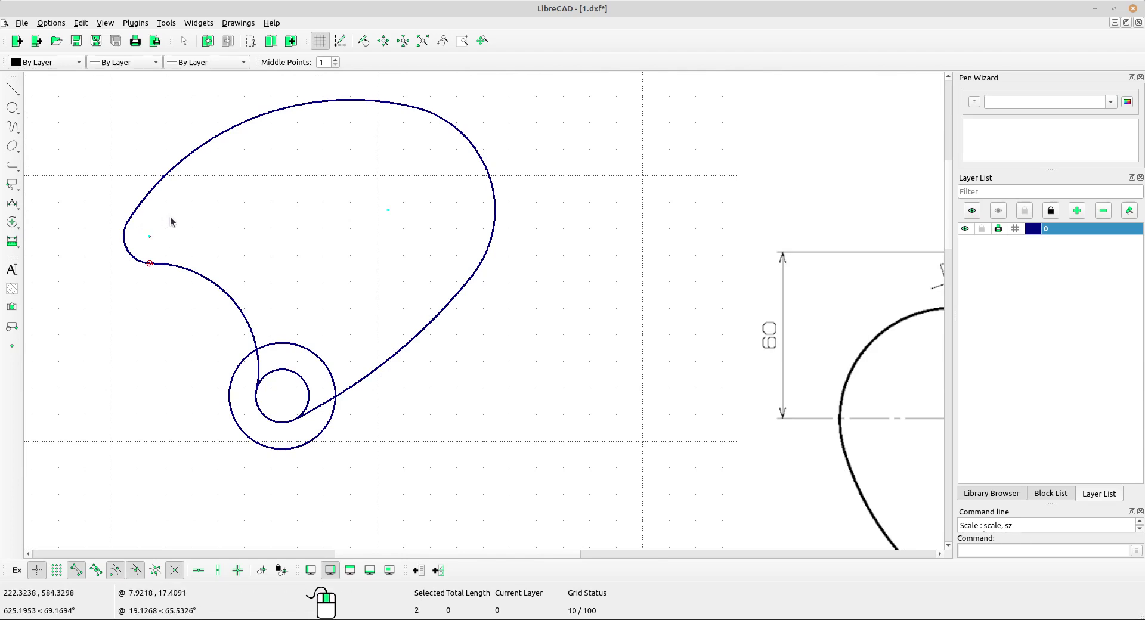
# Step: Crossing-select the seven curves of the blade outline, reselecting after recentring the view
pyautogui.scroll(-2, 468, 285)
pyautogui.moveTo(550, 292); pyautogui.dragTo(165, 154)
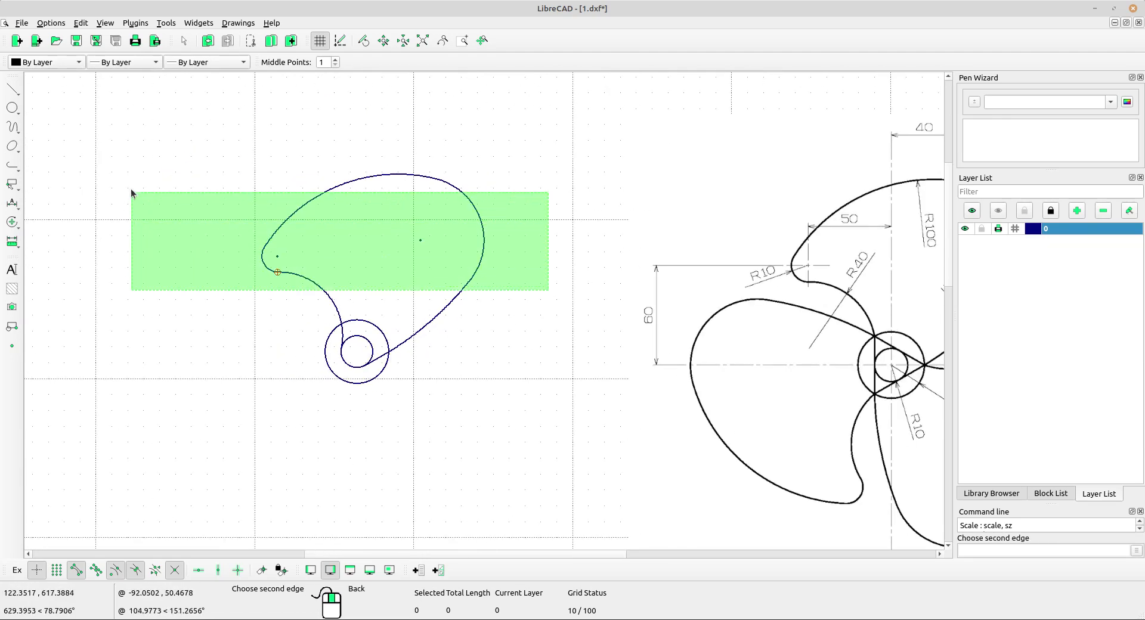
pyautogui.moveTo(475, 365); pyautogui.dragTo(445, 332, button='middle')
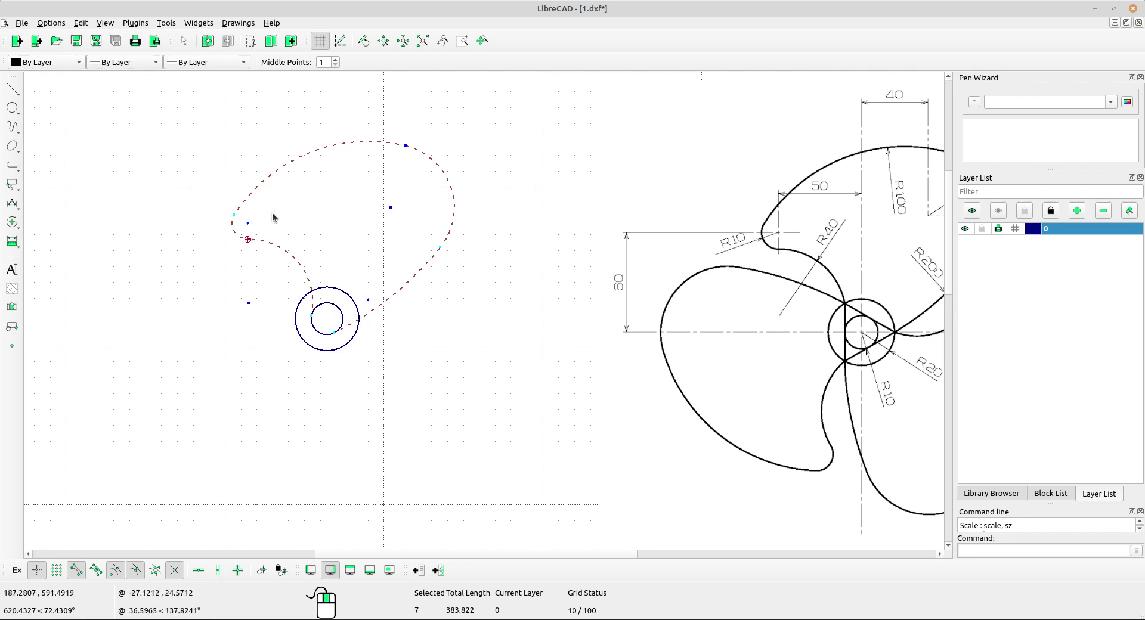
pyautogui.press('Escape')
pyautogui.moveTo(544, 268); pyautogui.dragTo(136, 127)
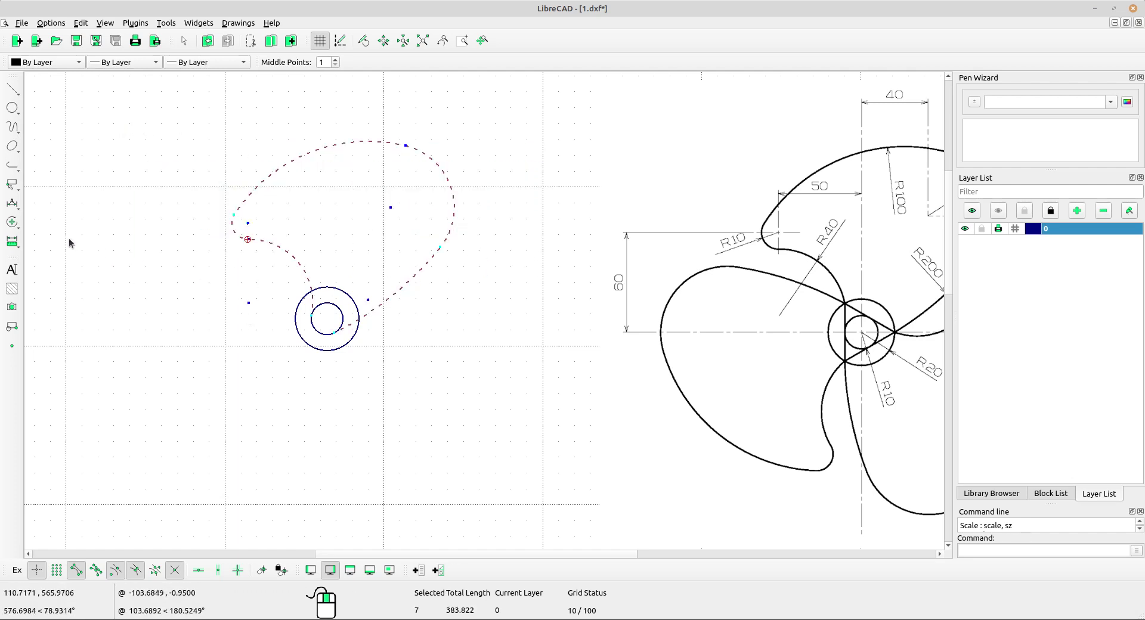
pyautogui.click(23, 224)
# Step: Rotate the blade about the hub centre, making 2 copies at 120° to form three blades
pyautogui.click(59, 234)
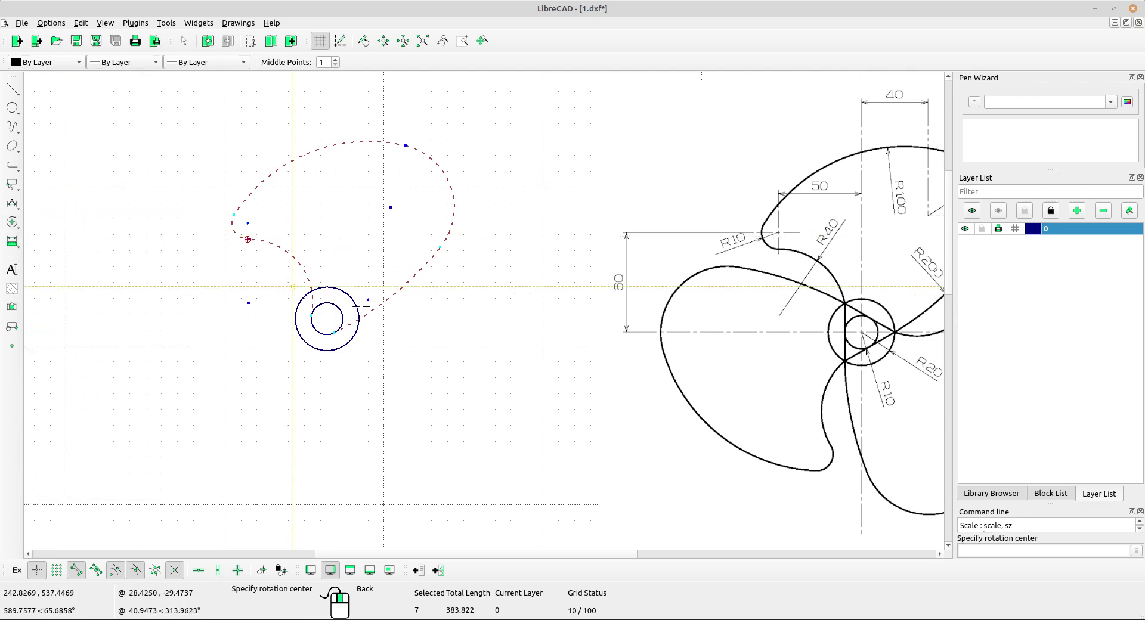
pyautogui.scroll(2, 334, 328)
pyautogui.click(323, 312)
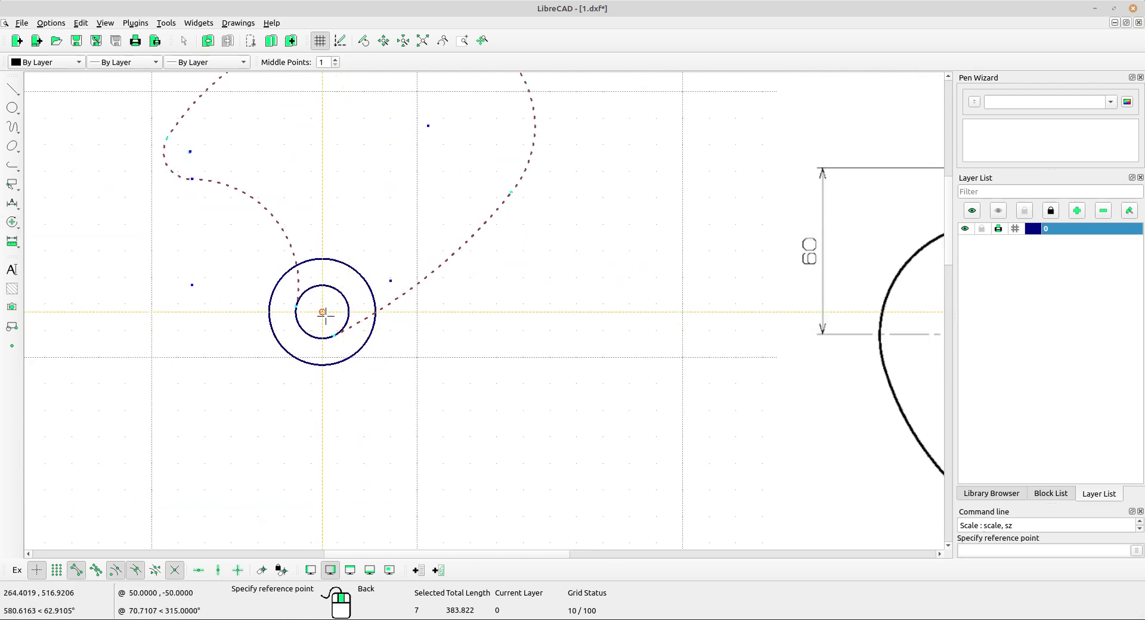
pyautogui.scroll(-2, 440, 308)
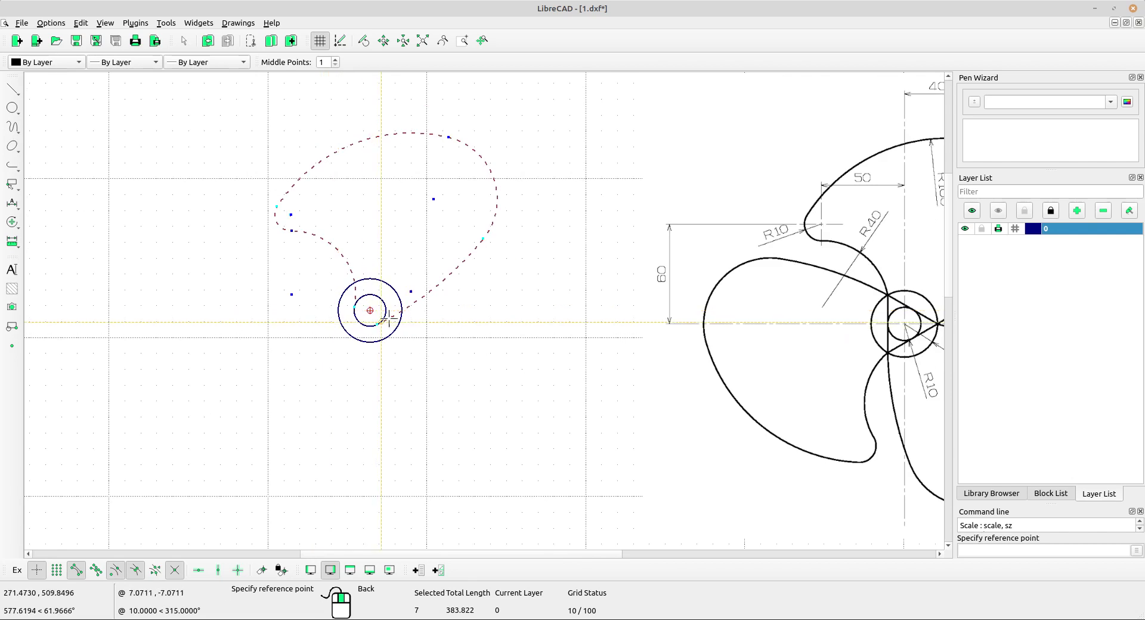
pyautogui.click(448, 136)
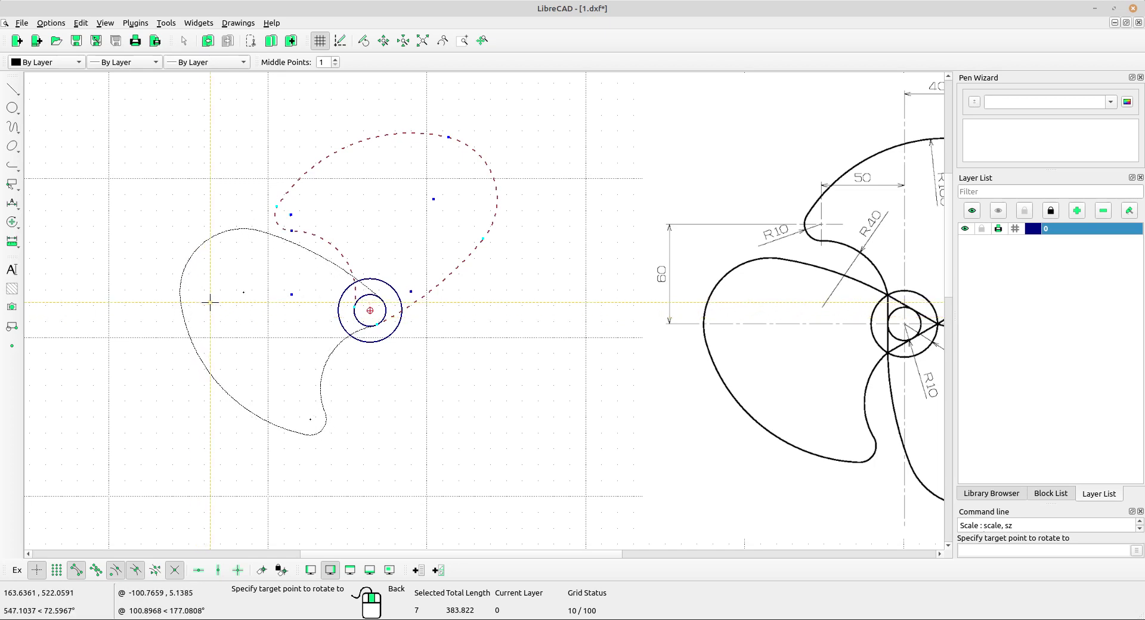
pyautogui.click(209, 310)
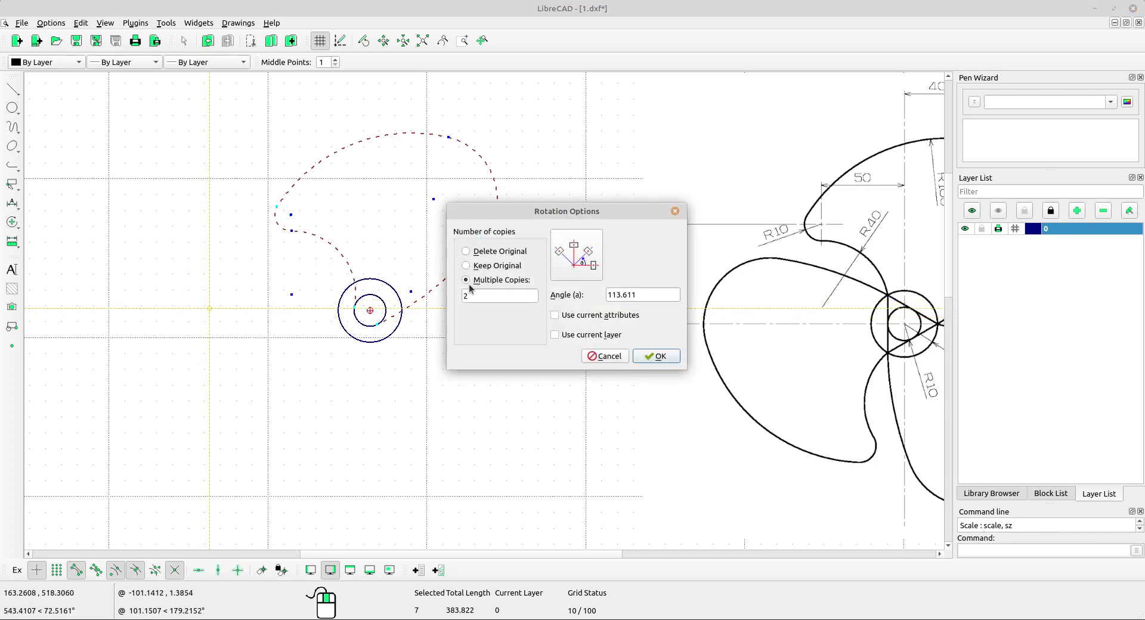
pyautogui.moveTo(468, 295); pyautogui.dragTo(457, 293)
pyautogui.moveTo(643, 294); pyautogui.dragTo(554, 288)
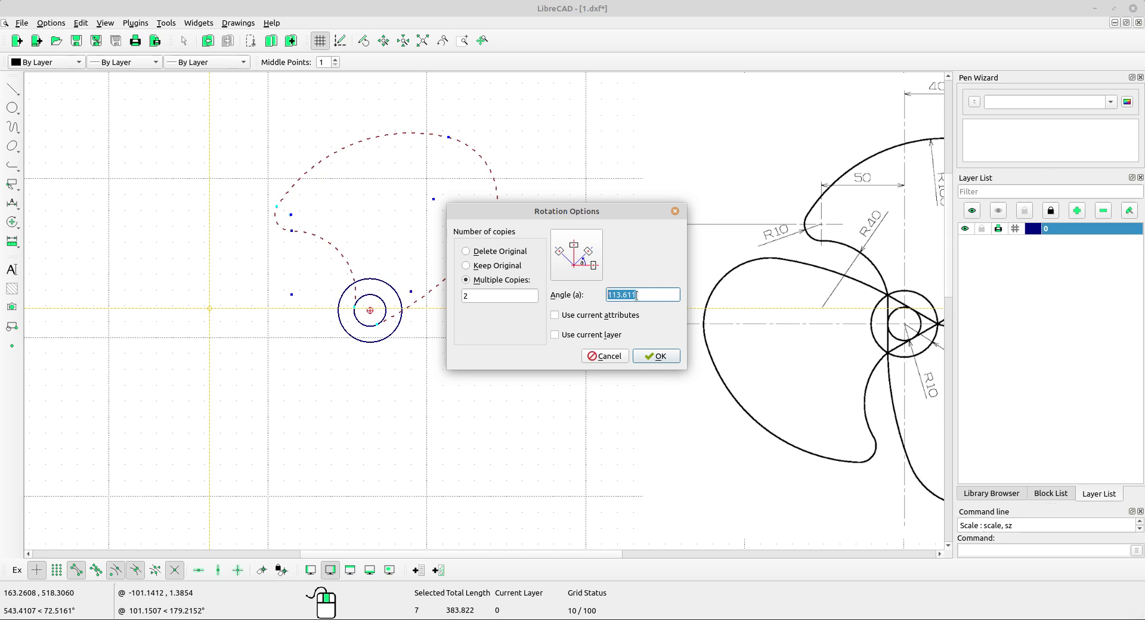
pyautogui.write('120')
pyautogui.click(656, 356)
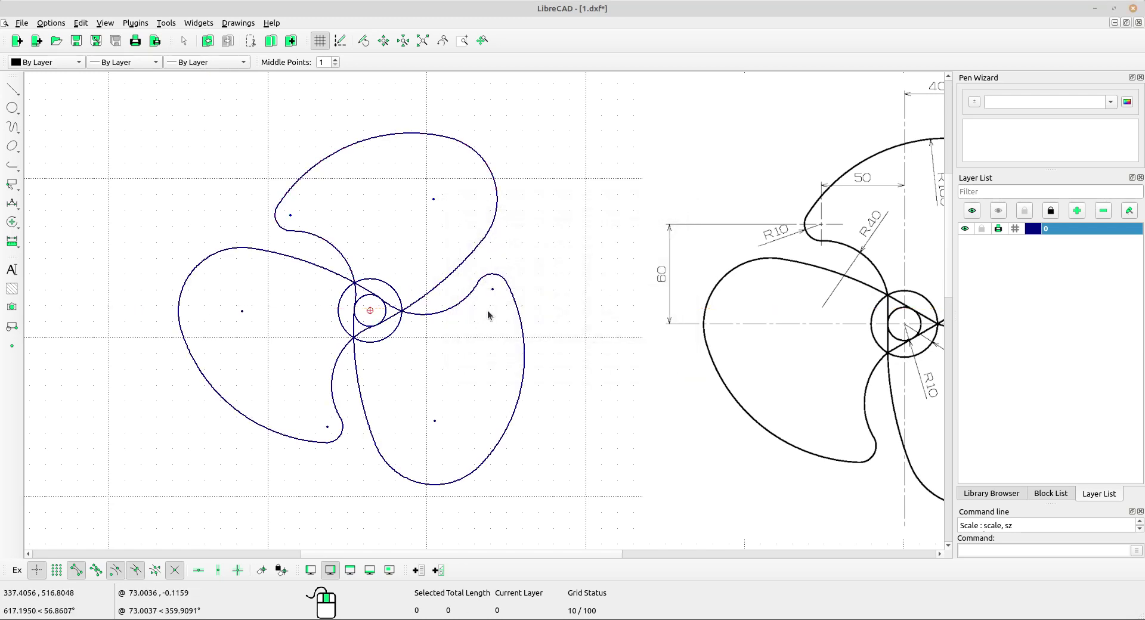
# Step: Frame both propellers, then create a Dark Red layer named 'dimension' and make it current
pyautogui.scroll(-2, 491, 290)
pyautogui.moveTo(663, 420); pyautogui.dragTo(606, 404, button='middle')
pyautogui.scroll(2, 491, 348)
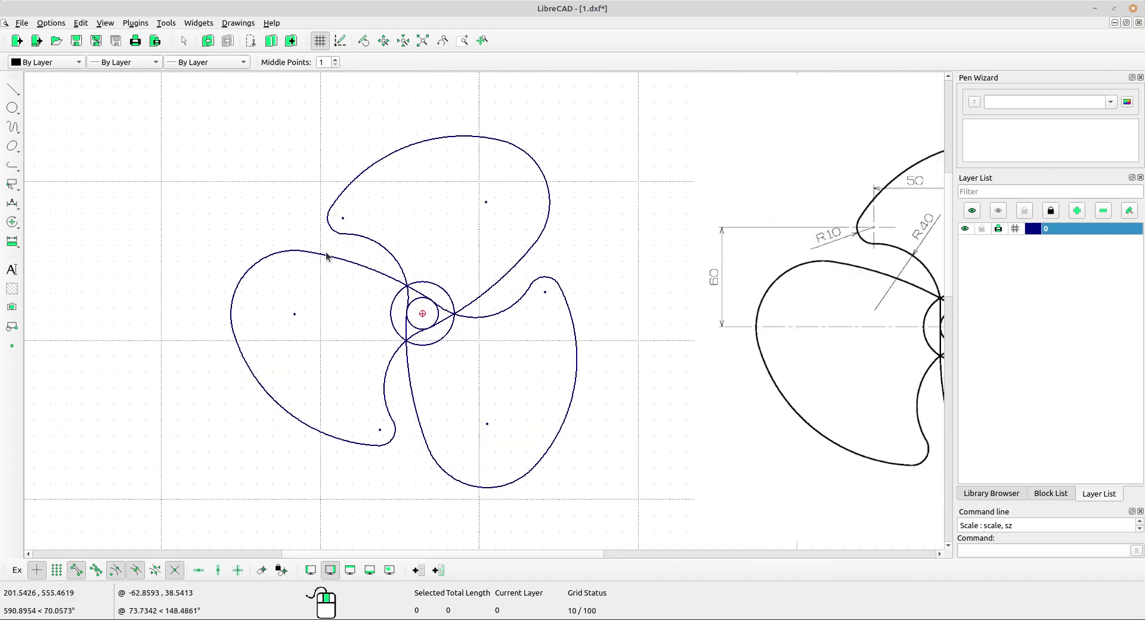
pyautogui.moveTo(533, 338); pyautogui.dragTo(422, 336, button='middle')
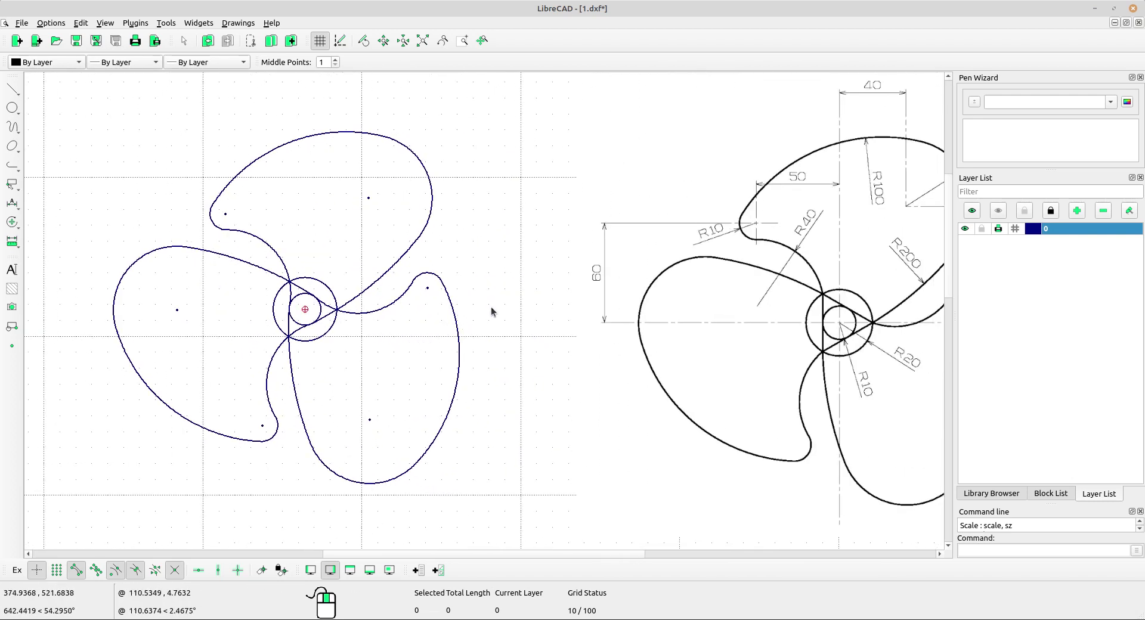
pyautogui.moveTo(491, 307); pyautogui.dragTo(449, 299, button='middle')
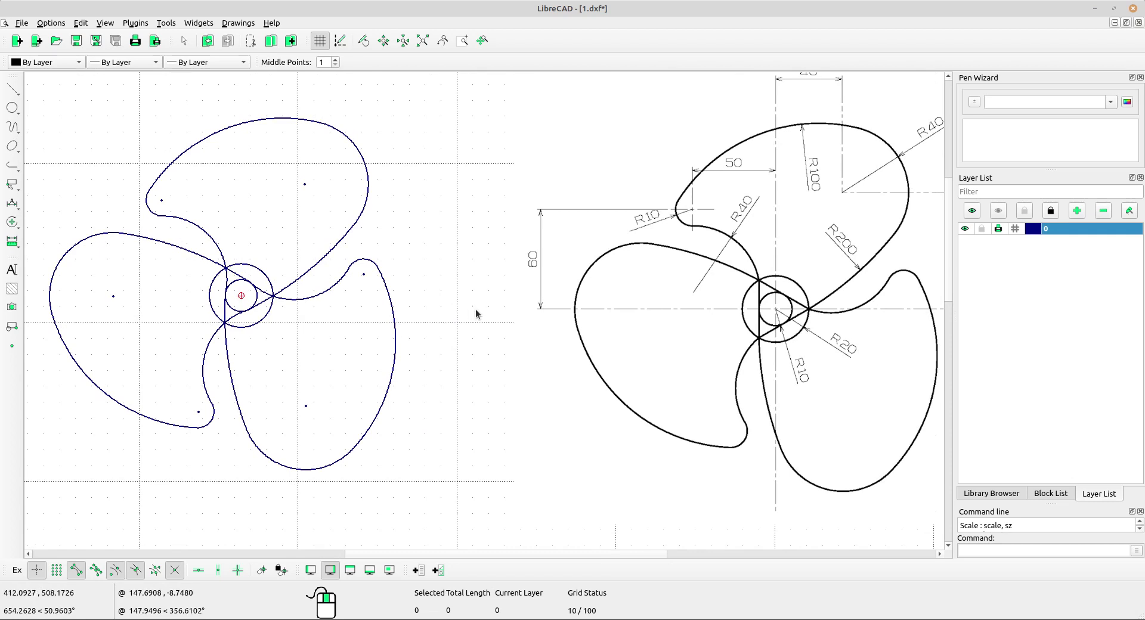
pyautogui.moveTo(450, 259); pyautogui.dragTo(454, 289, button='middle')
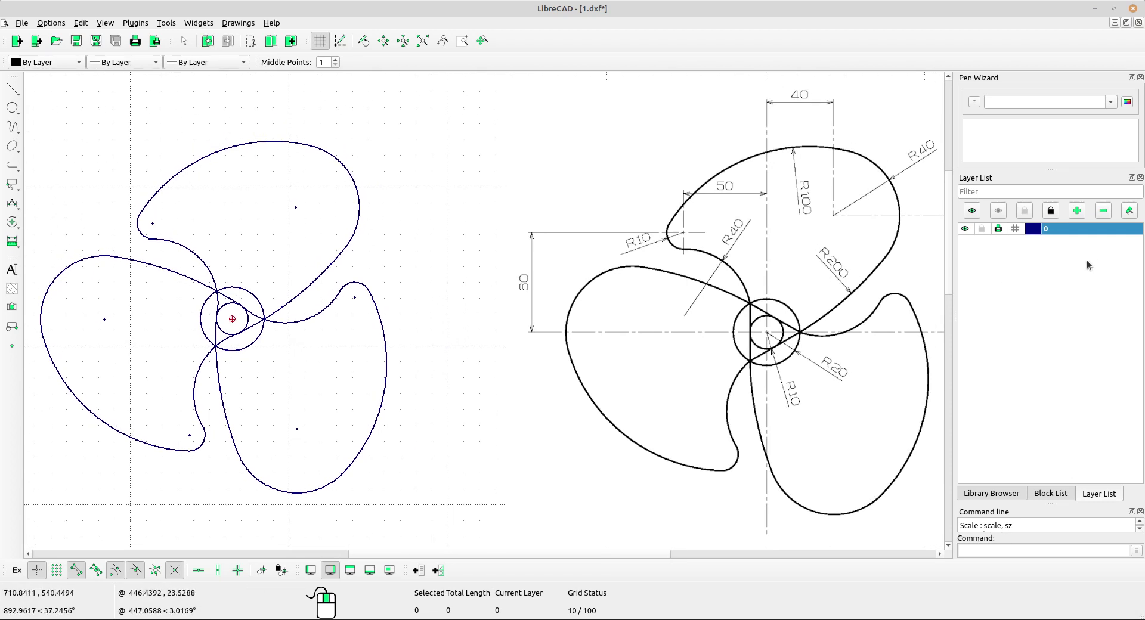
pyautogui.click(1078, 210)
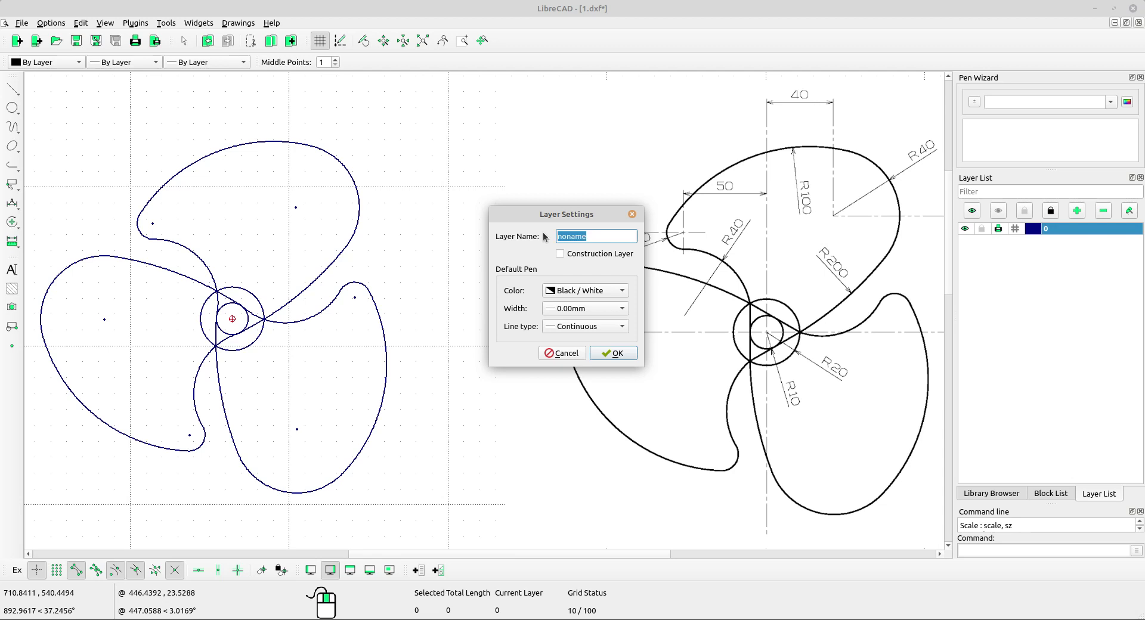
pyautogui.write('dimensi')
pyautogui.click(586, 292)
pyautogui.click(586, 134)
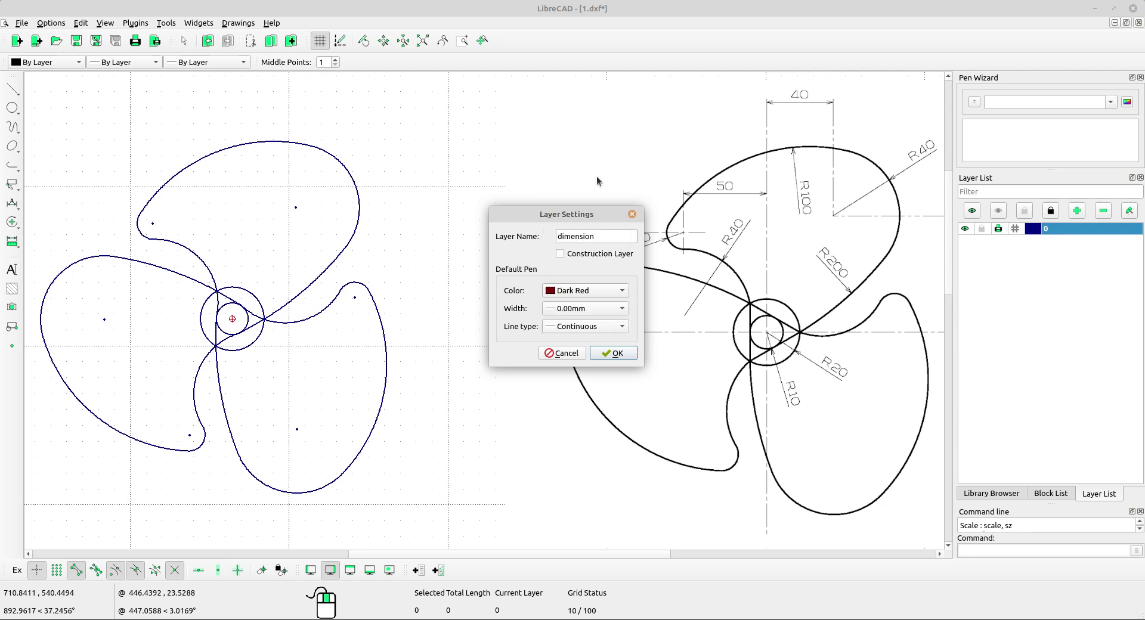
pyautogui.click(624, 361)
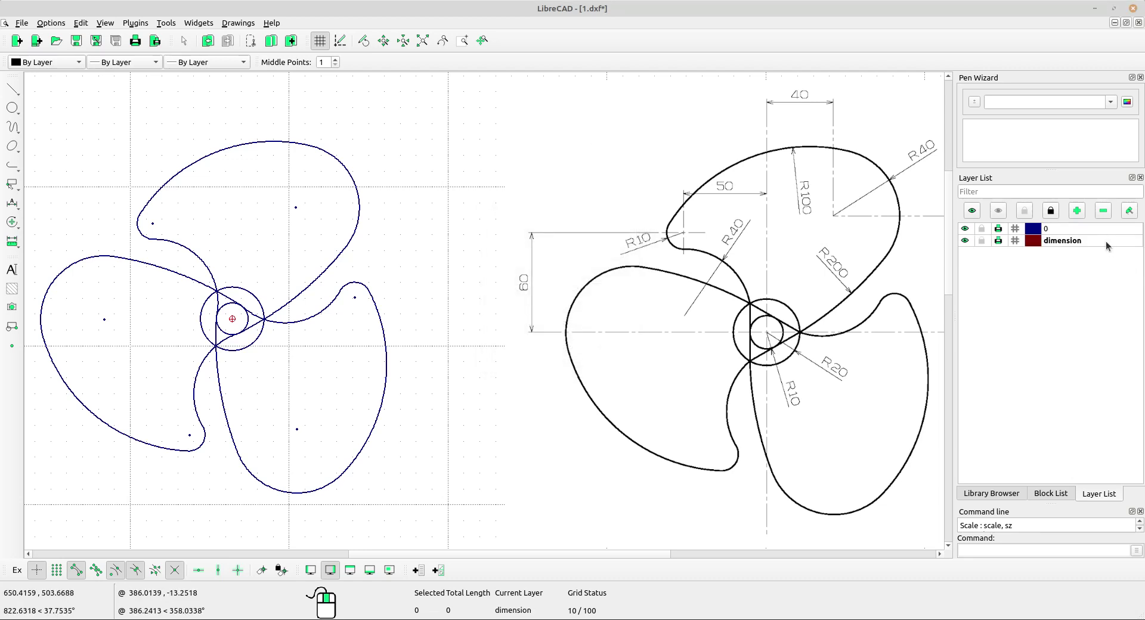
pyautogui.click(1106, 241)
# Step: Set the dimension layer's width to 0.30mm and line type to Dash Dot (tiny)
pyautogui.click(1129, 212)
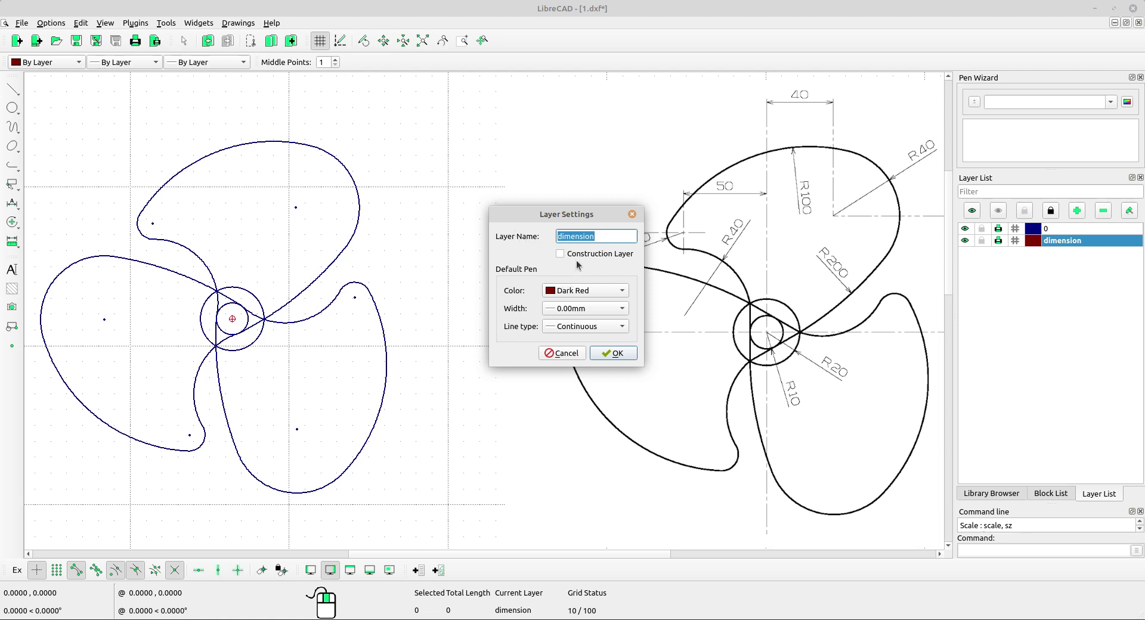
pyautogui.click(610, 233)
pyautogui.click(592, 309)
pyautogui.click(593, 399)
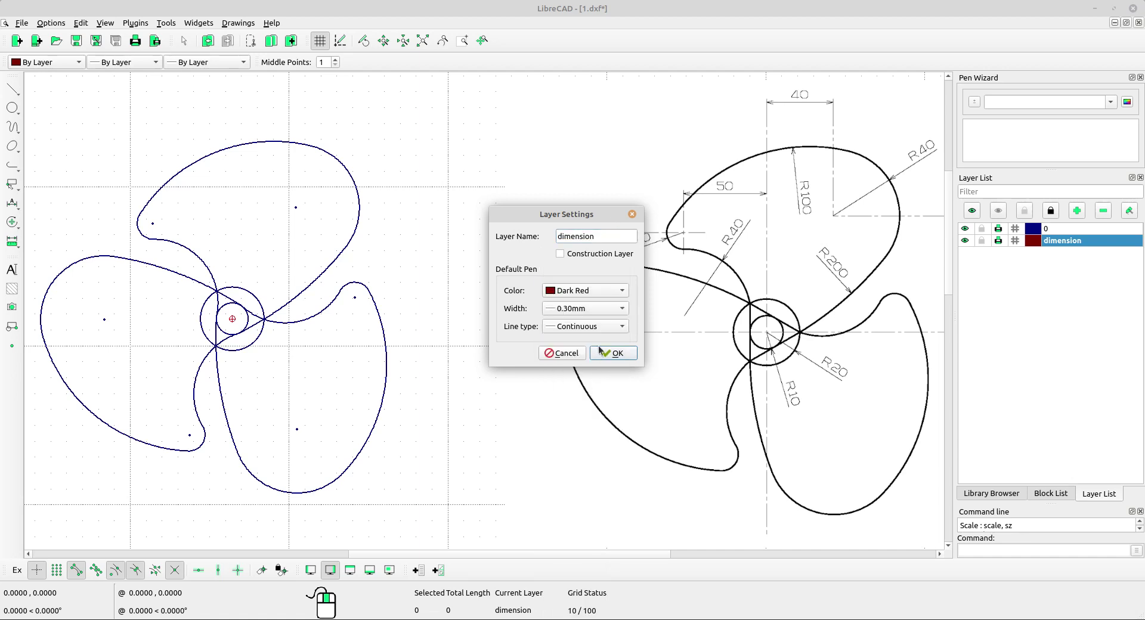
pyautogui.click(596, 326)
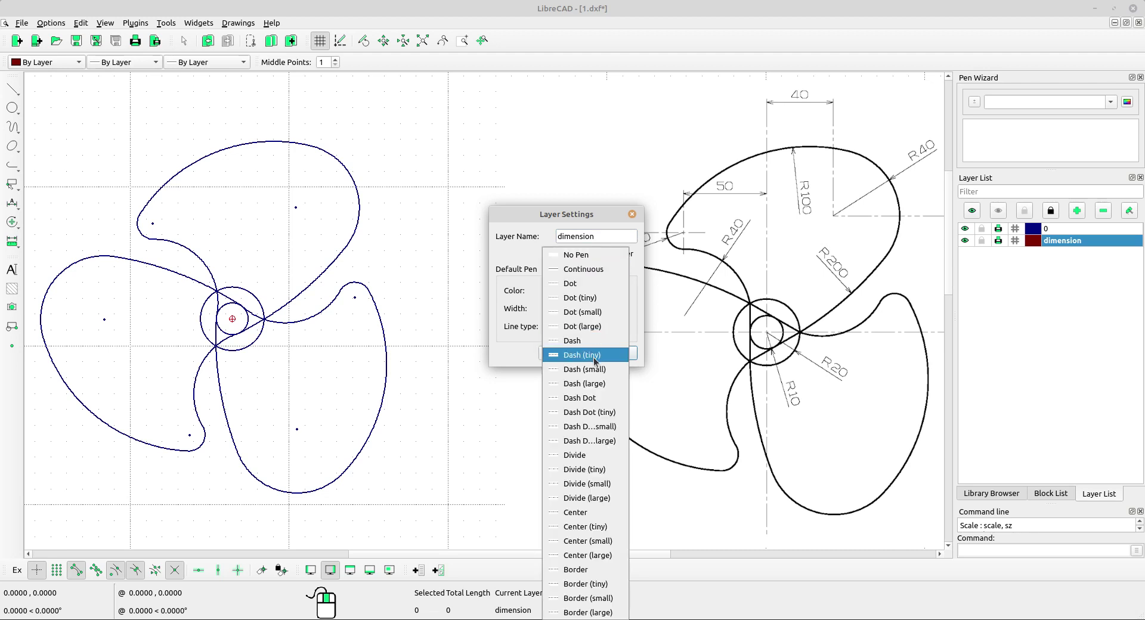
pyautogui.click(601, 412)
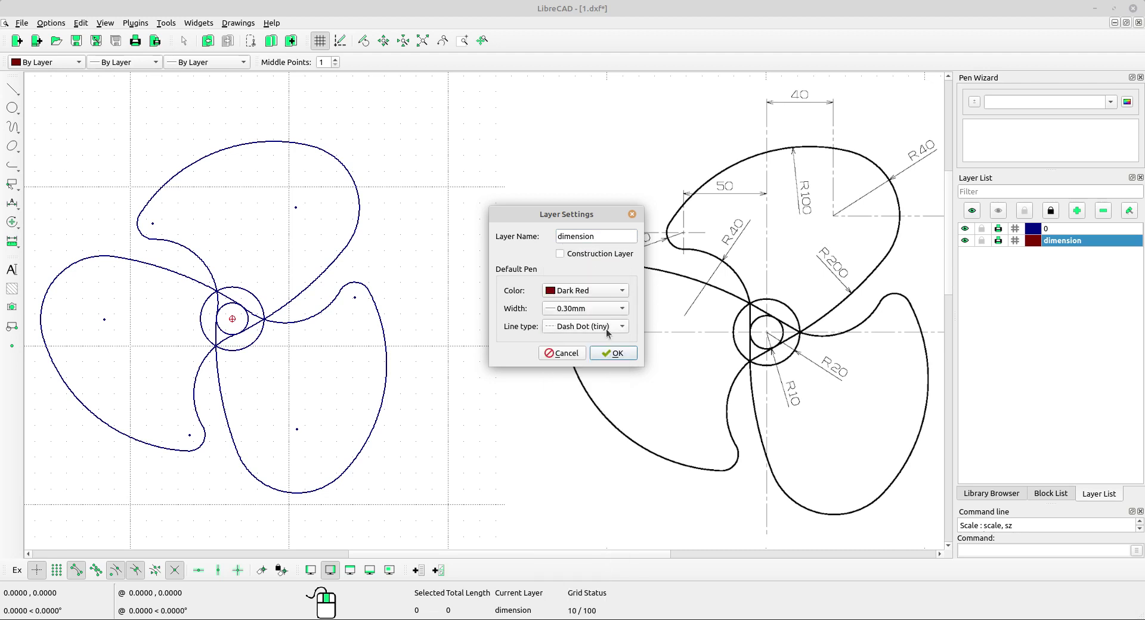
pyautogui.click(614, 354)
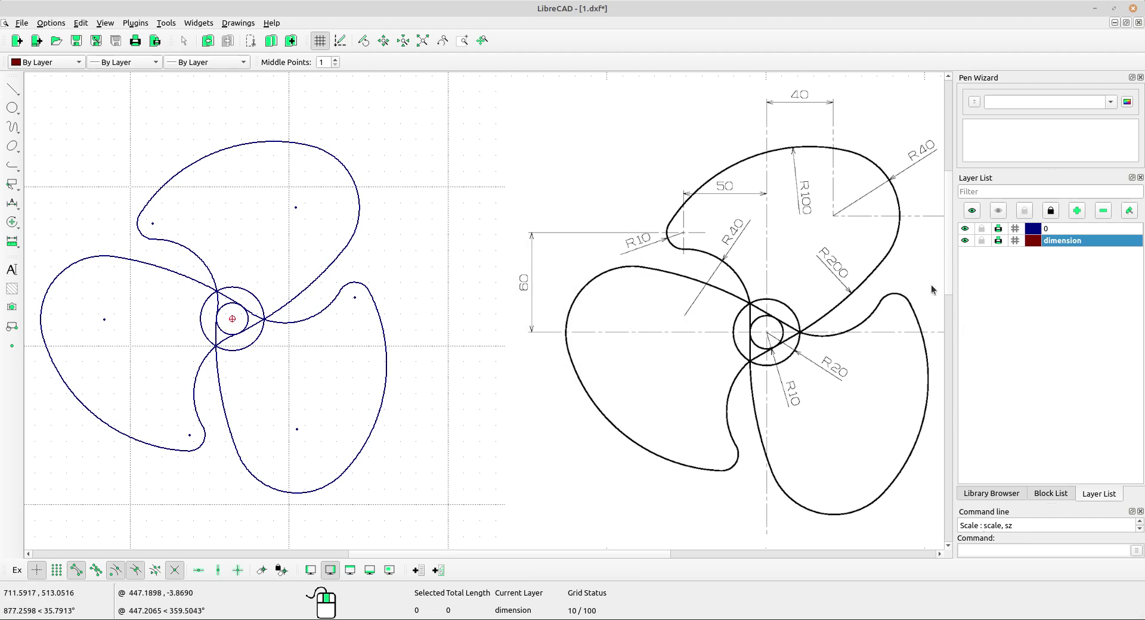
# Step: Start a horizontal dimension from the upper lobe point to the hub, then cancel the inaccurate attempt
pyautogui.scroll(-3, 636, 294)
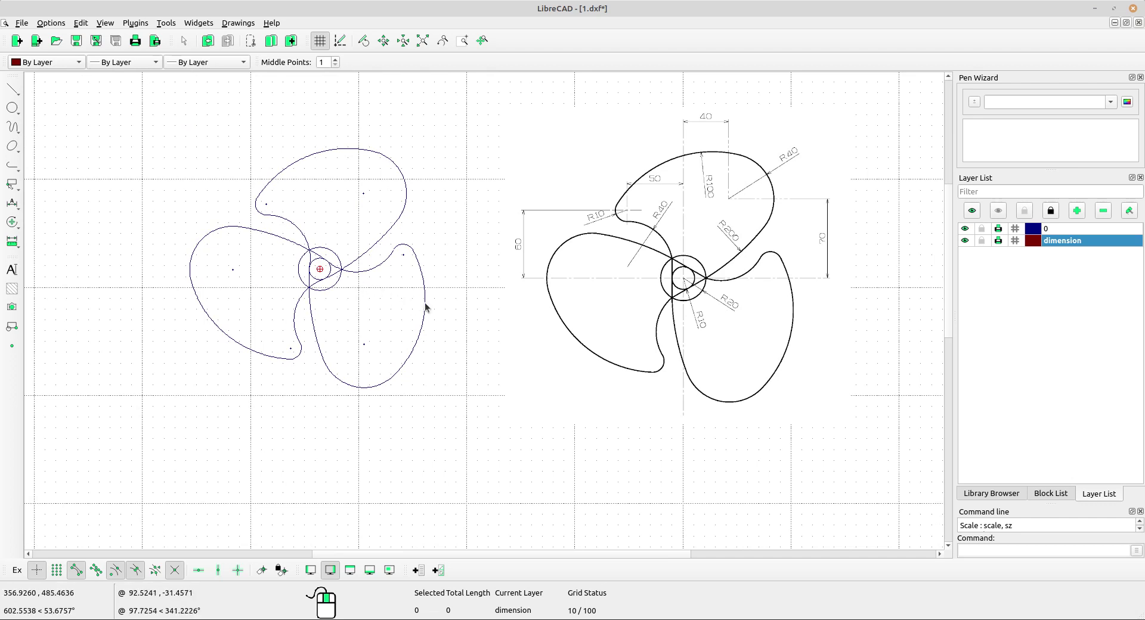
pyautogui.click(20, 221)
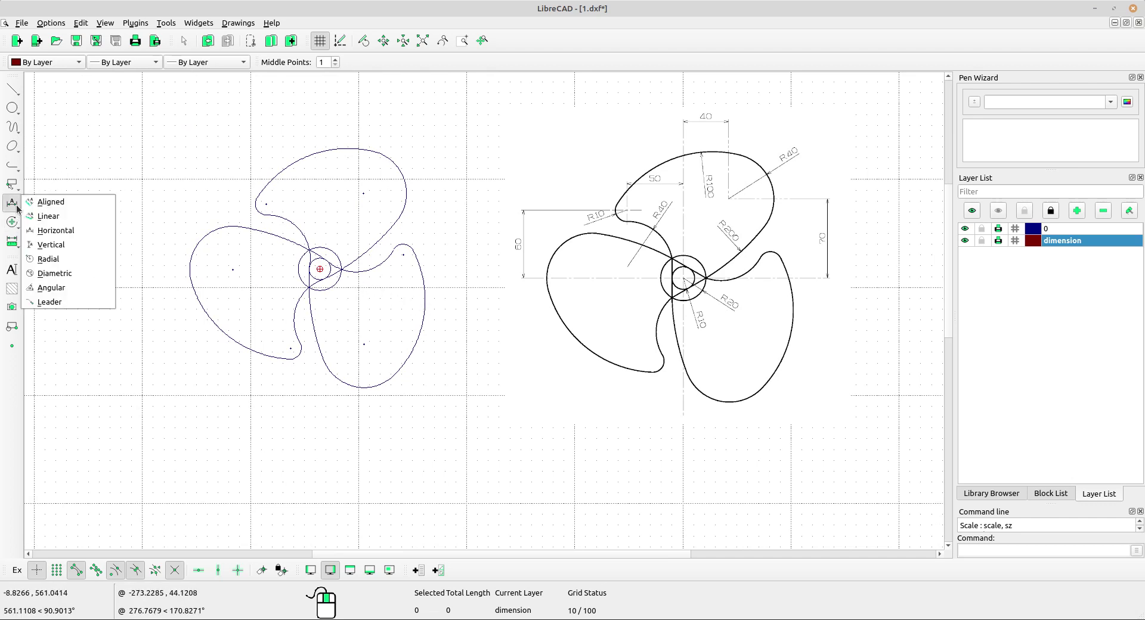
pyautogui.click(59, 222)
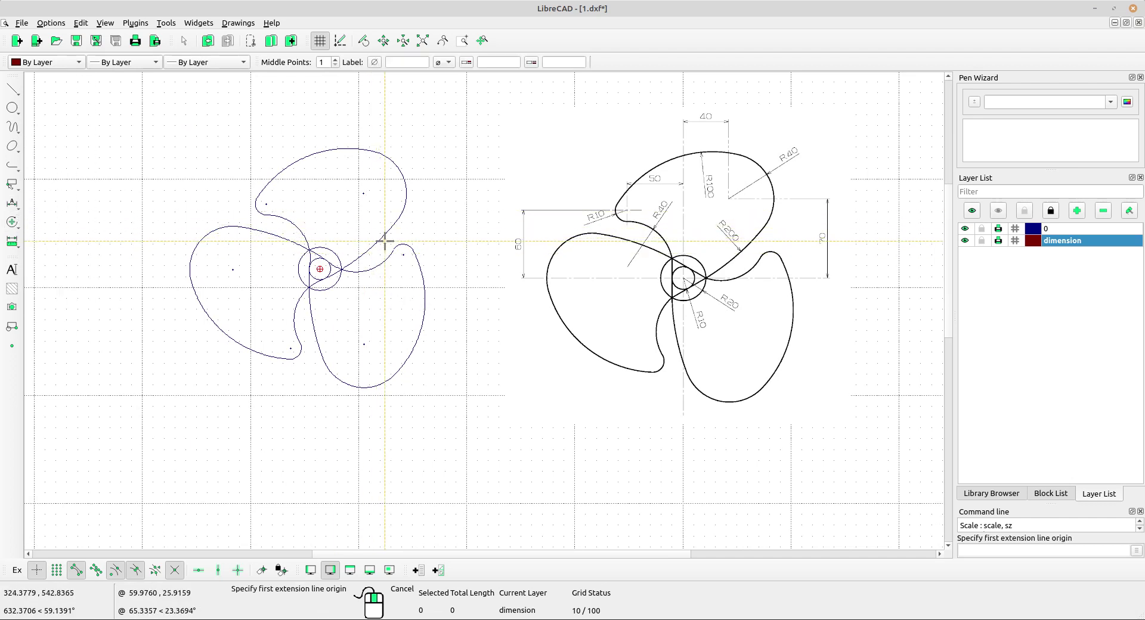
pyautogui.scroll(1, 370, 215)
pyautogui.scroll(1, 375, 224)
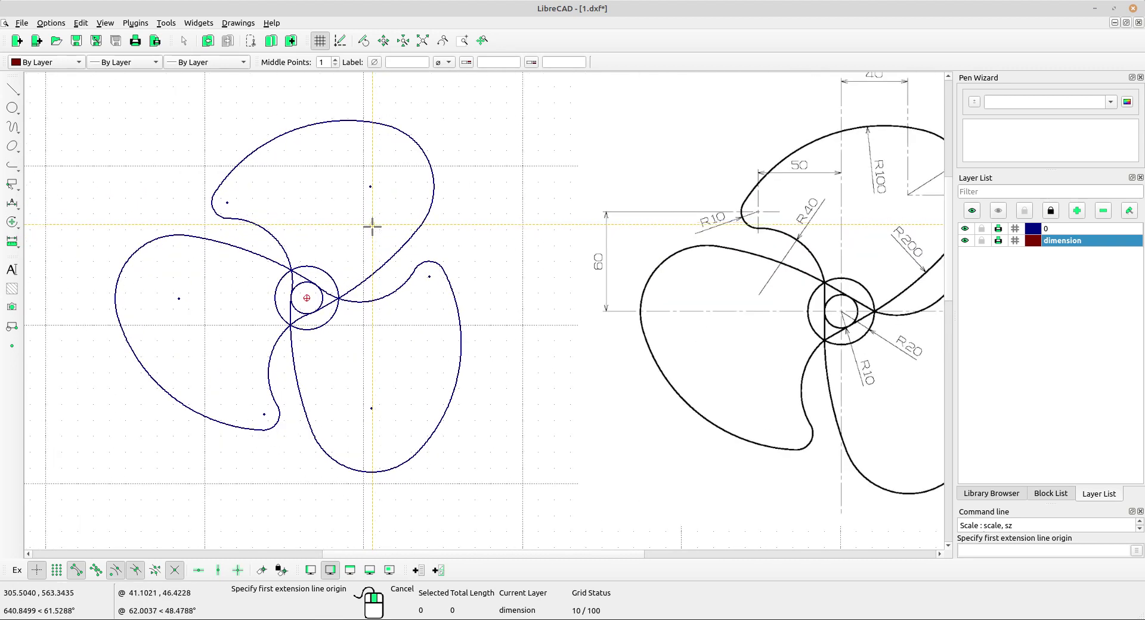
pyautogui.click(228, 203)
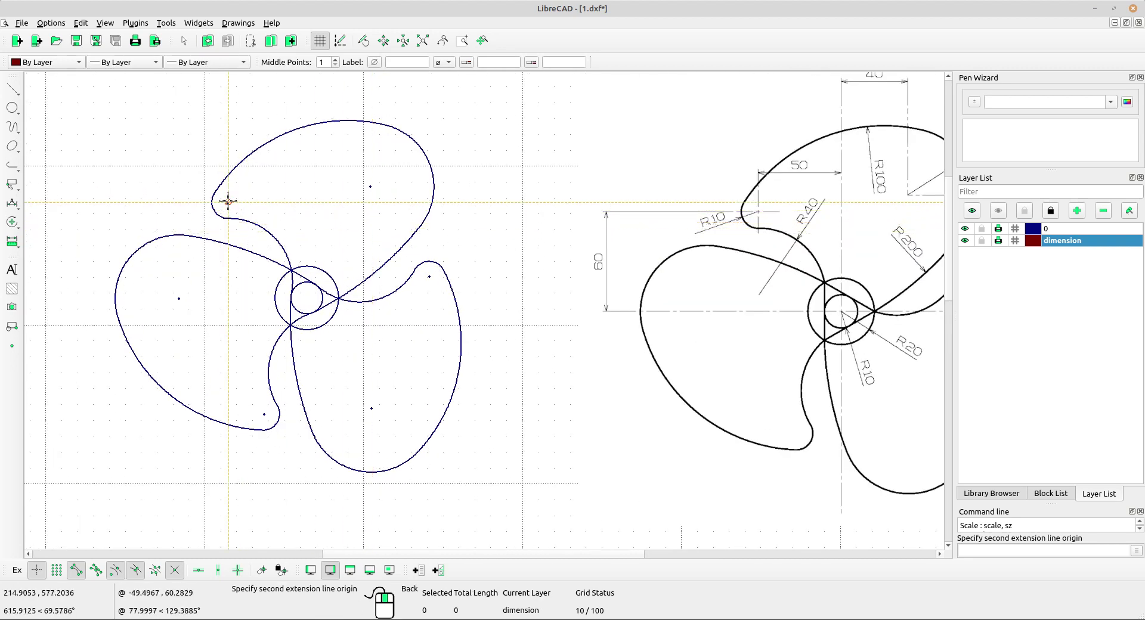
pyautogui.click(306, 298)
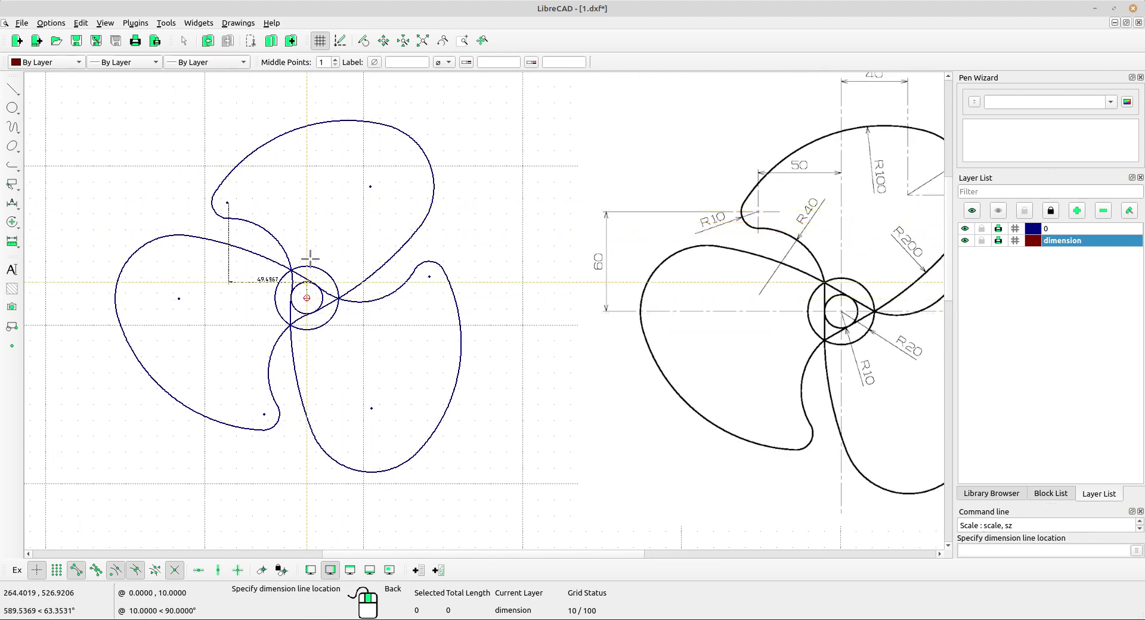
pyautogui.rightClick(272, 127)
pyautogui.rightClick(271, 127)
# Step: Place a 50.0000 horizontal dimension from the upper blade's corner point to the hub centre, above the blade
pyautogui.scroll(2, 261, 200)
pyautogui.scroll(3, 257, 209)
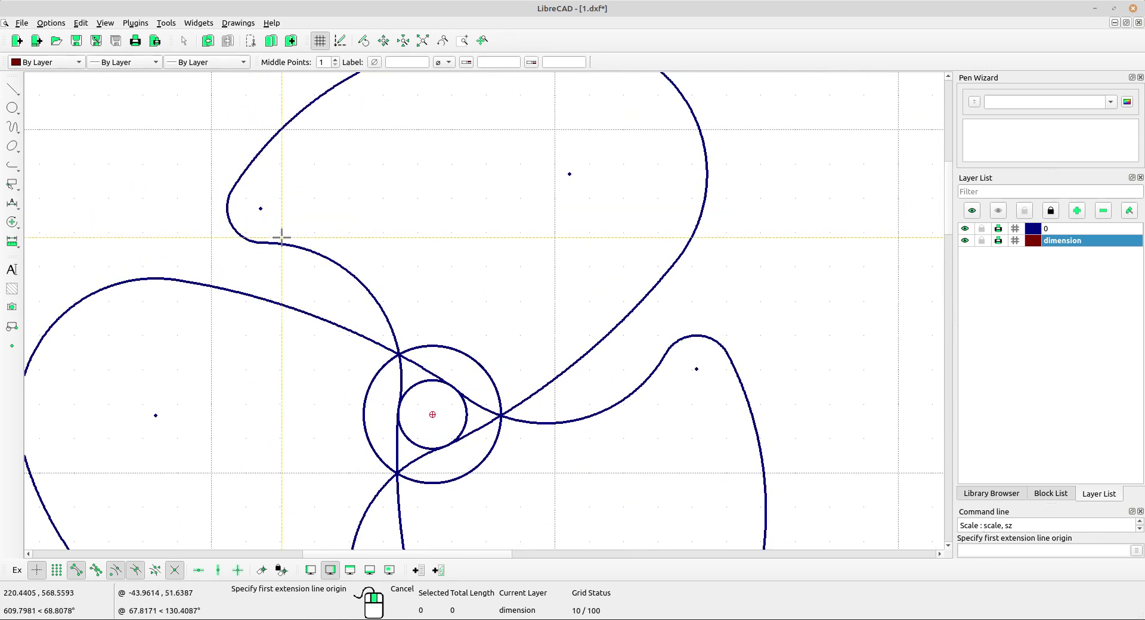
pyautogui.click(257, 210)
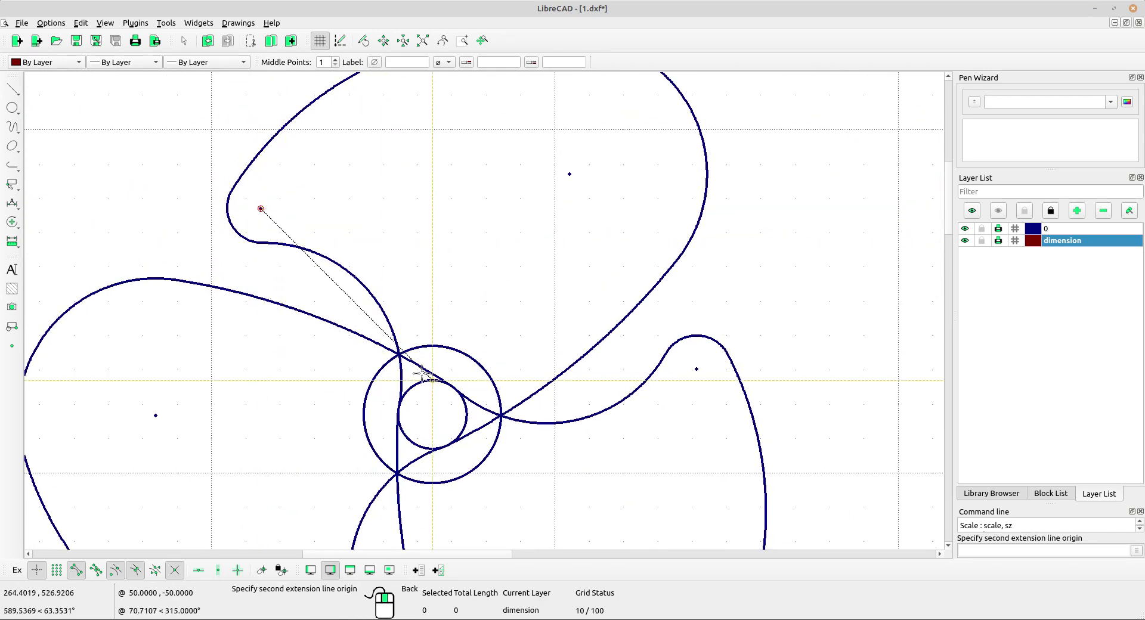
pyautogui.click(434, 415)
pyautogui.scroll(-2, 456, 267)
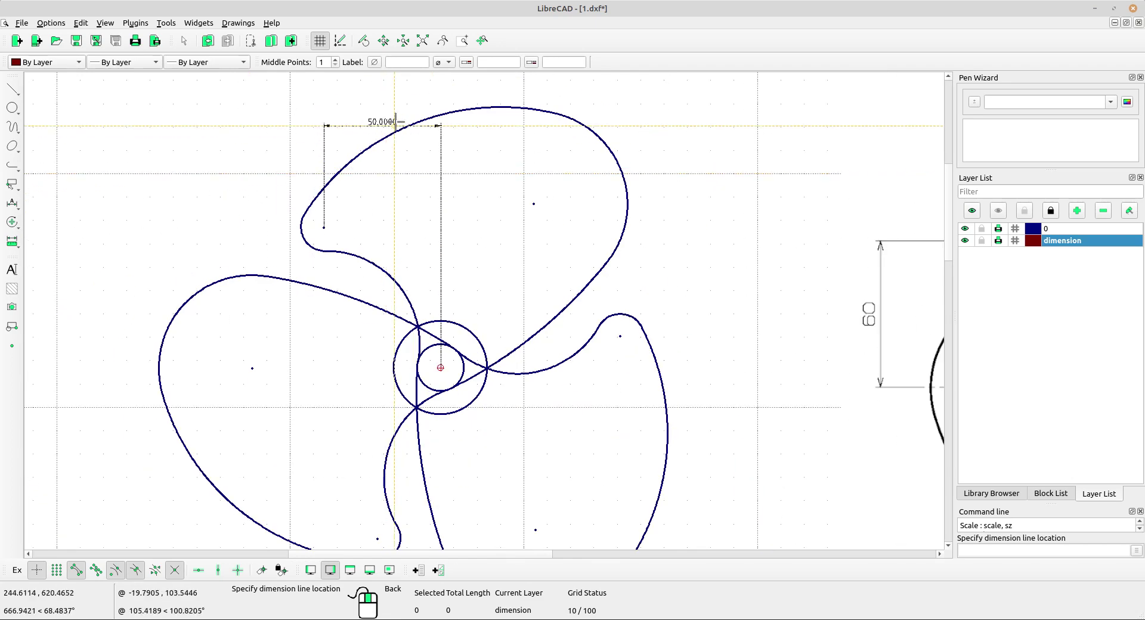
pyautogui.click(394, 93)
pyautogui.scroll(1, 418, 179)
pyautogui.scroll(1, 458, 191)
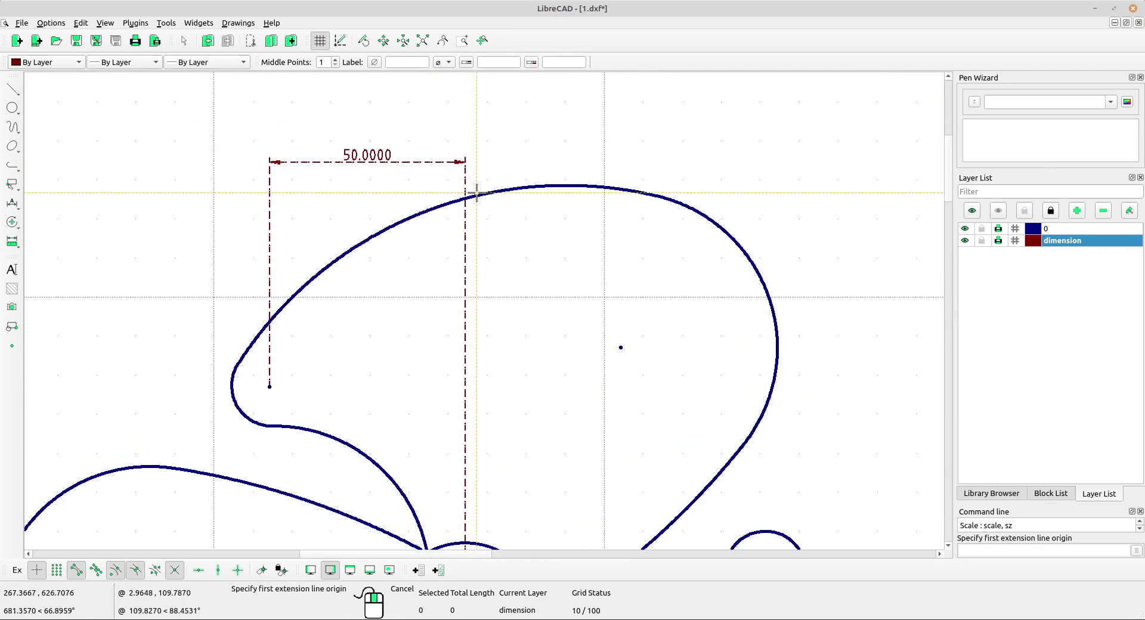
pyautogui.scroll(-4, 486, 239)
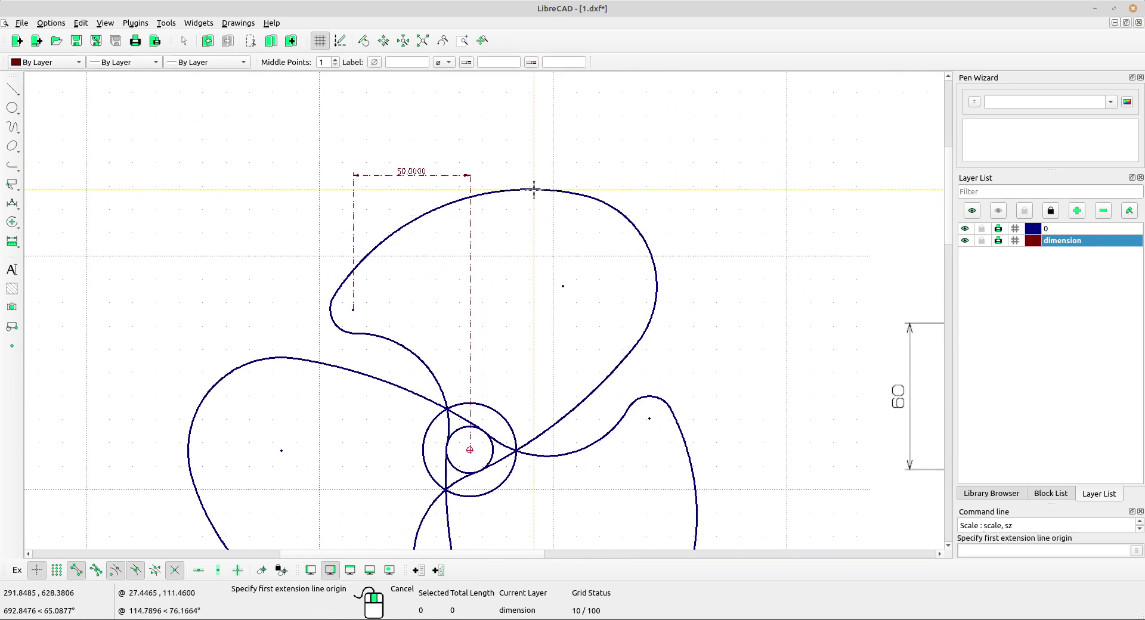
pyautogui.rightClick(529, 182)
pyautogui.moveTo(525, 185); pyautogui.dragTo(514, 197, button='middle')
# Step: In Current Drawing Preferences' Dimensions settings, set text height 4 with horizontal alignment
pyautogui.scroll(-3, 494, 358)
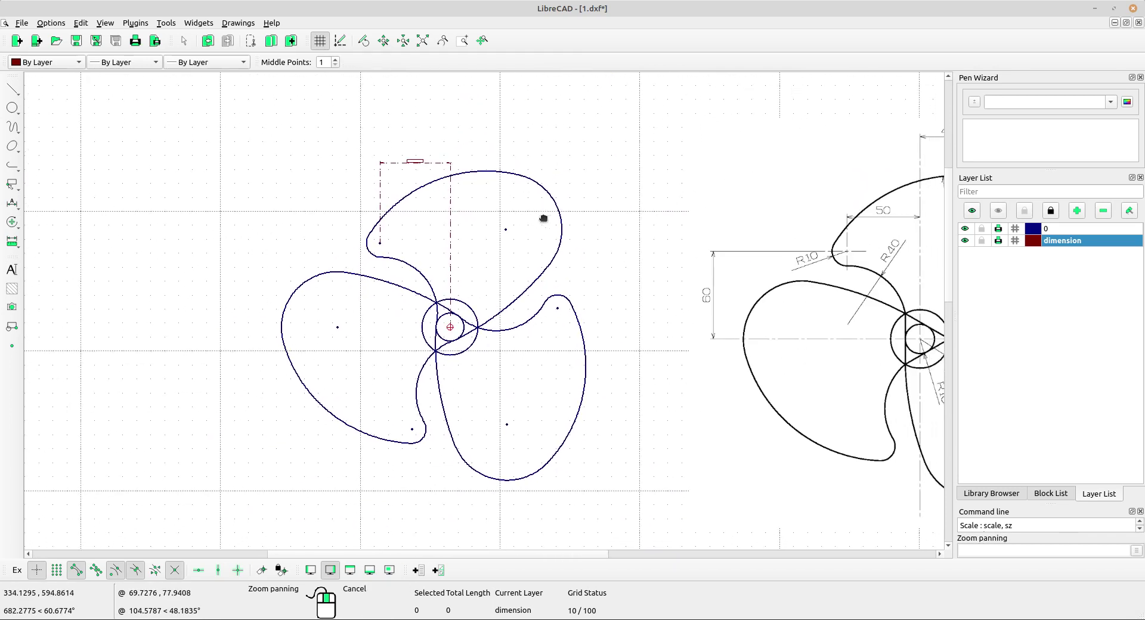
pyautogui.scroll(2, 417, 239)
pyautogui.click(50, 23)
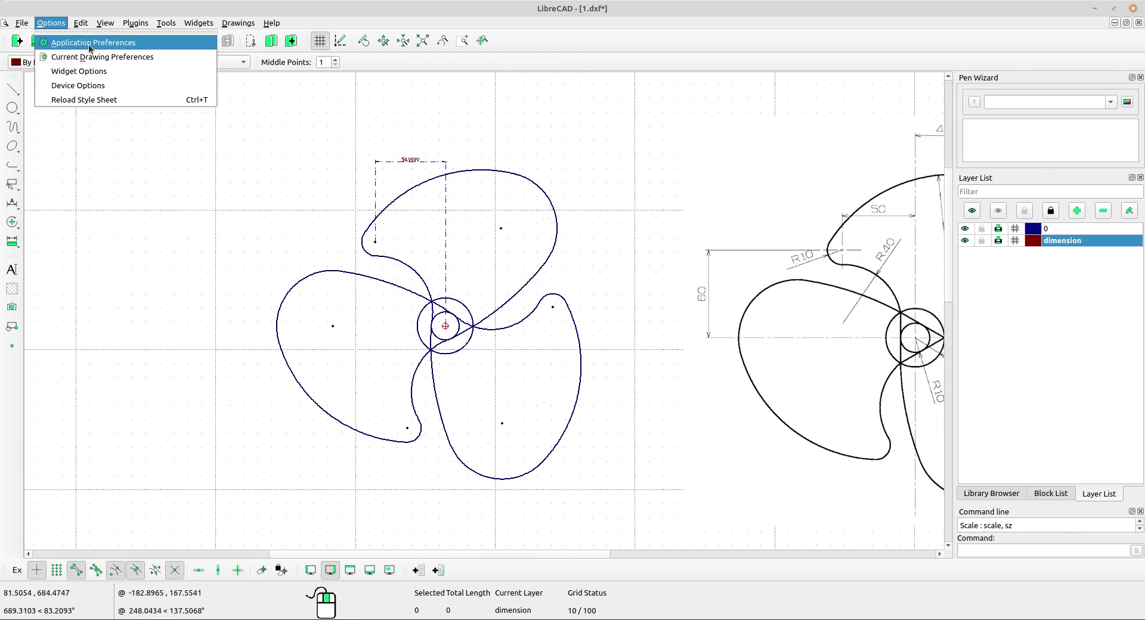
pyautogui.click(77, 52)
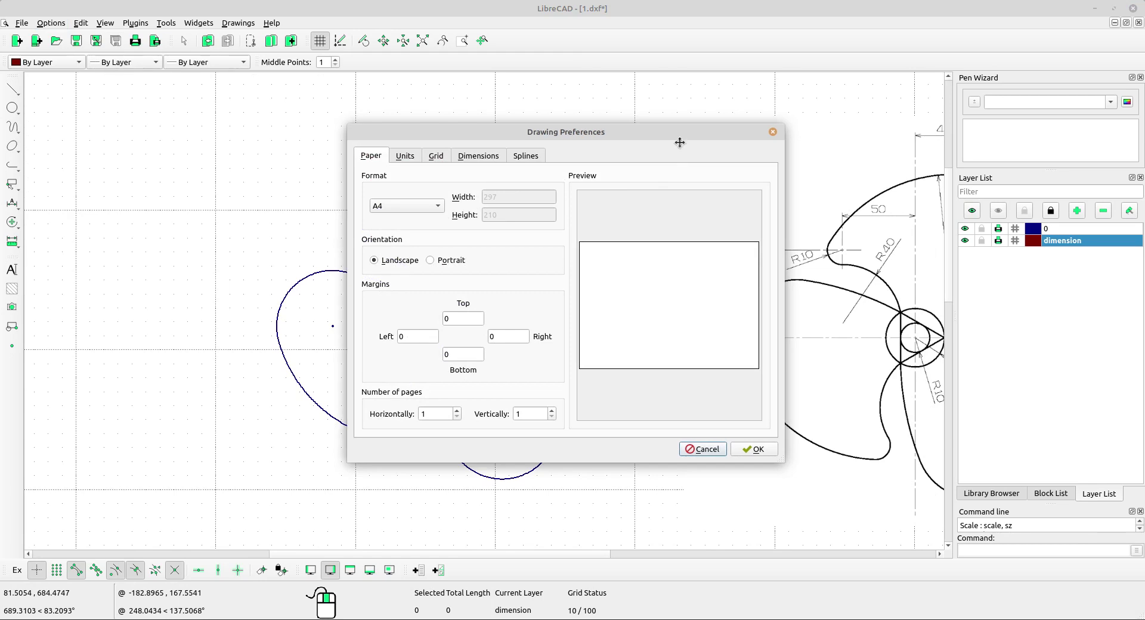
pyautogui.moveTo(684, 154); pyautogui.dragTo(527, 263)
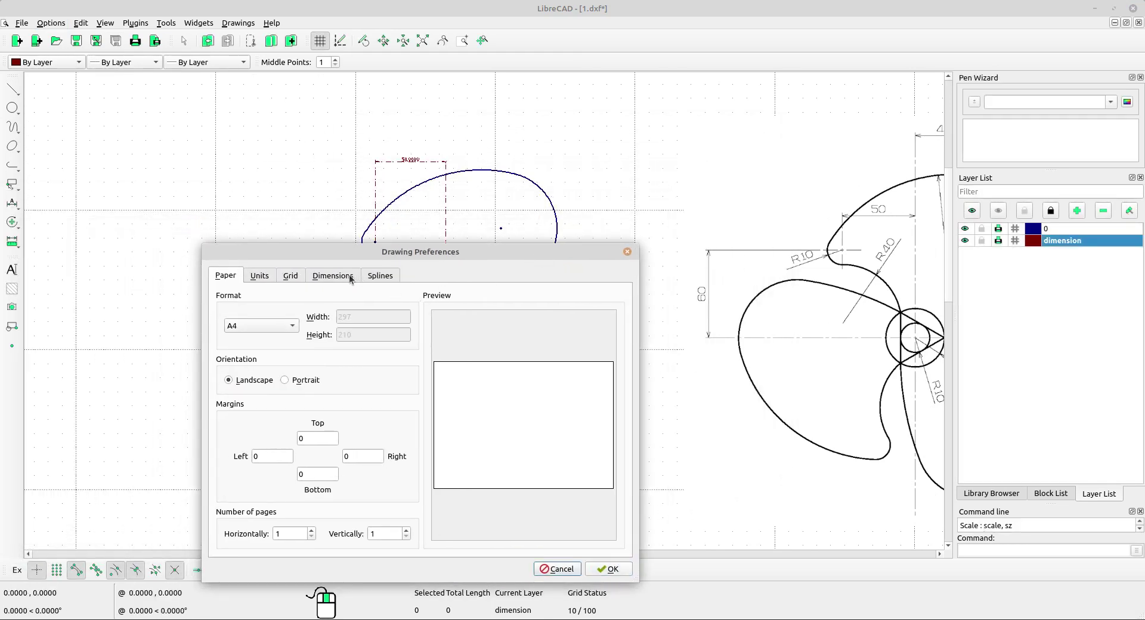
pyautogui.click(333, 276)
pyautogui.moveTo(460, 255)
pyautogui.mouseDown()
pyautogui.moveTo(697, 142)
pyautogui.moveTo(763, 139)
pyautogui.mouseUp()
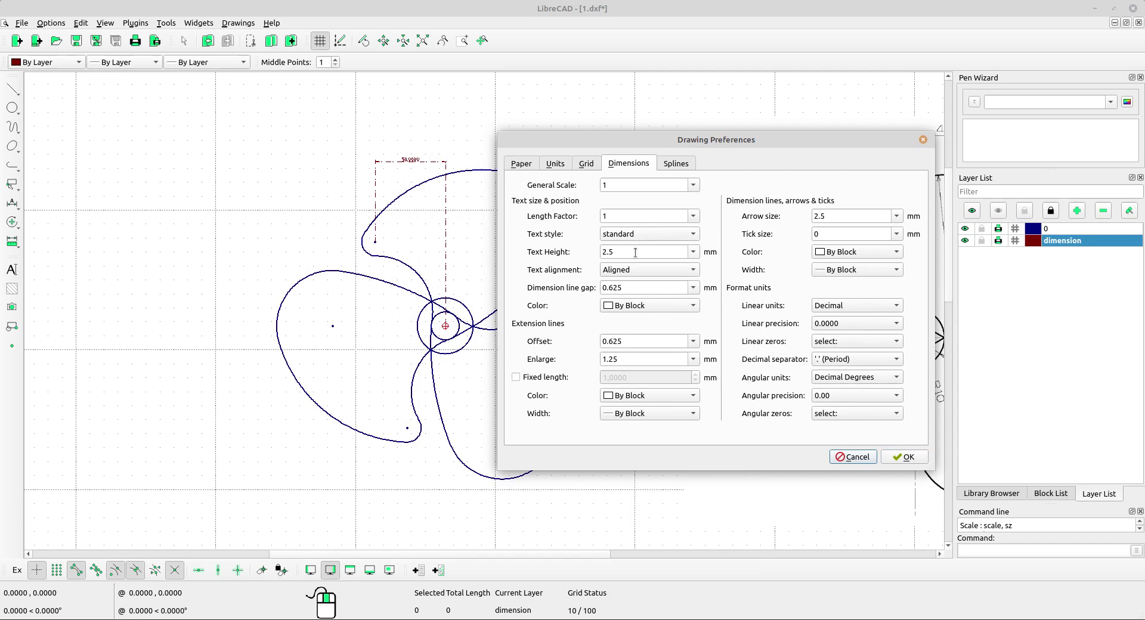
pyautogui.moveTo(635, 252); pyautogui.dragTo(586, 256)
pyautogui.write('4')
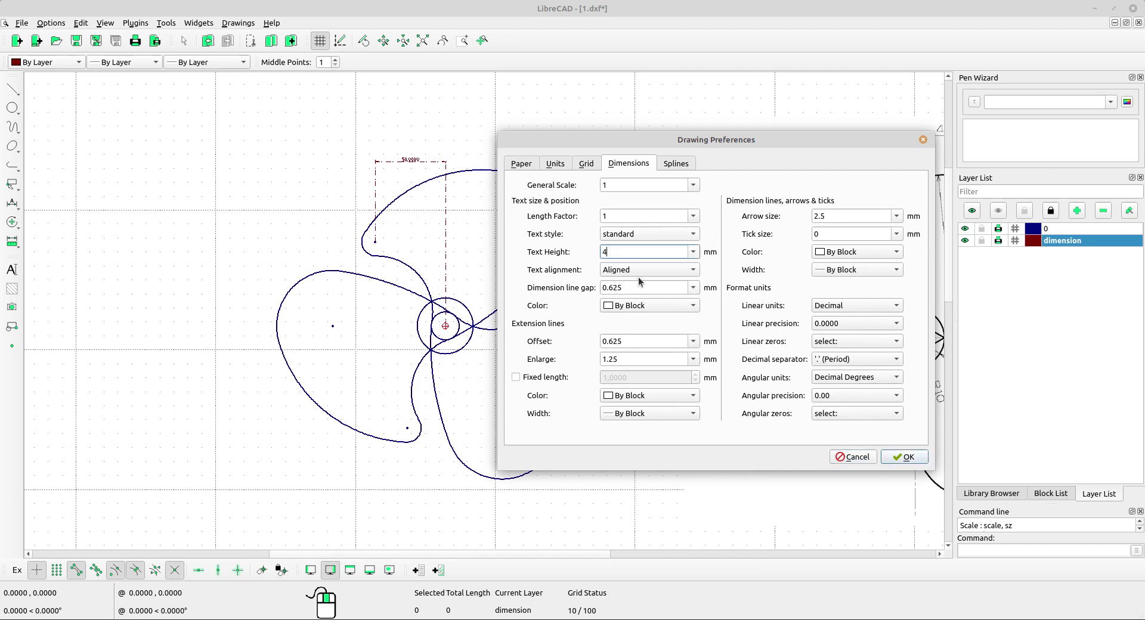
pyautogui.click(641, 270)
pyautogui.click(635, 279)
# Step: Set dimension gap, extension offset and enlarge to 2, arrow size 3, linear precision 0.00
pyautogui.moveTo(635, 287); pyautogui.dragTo(597, 287)
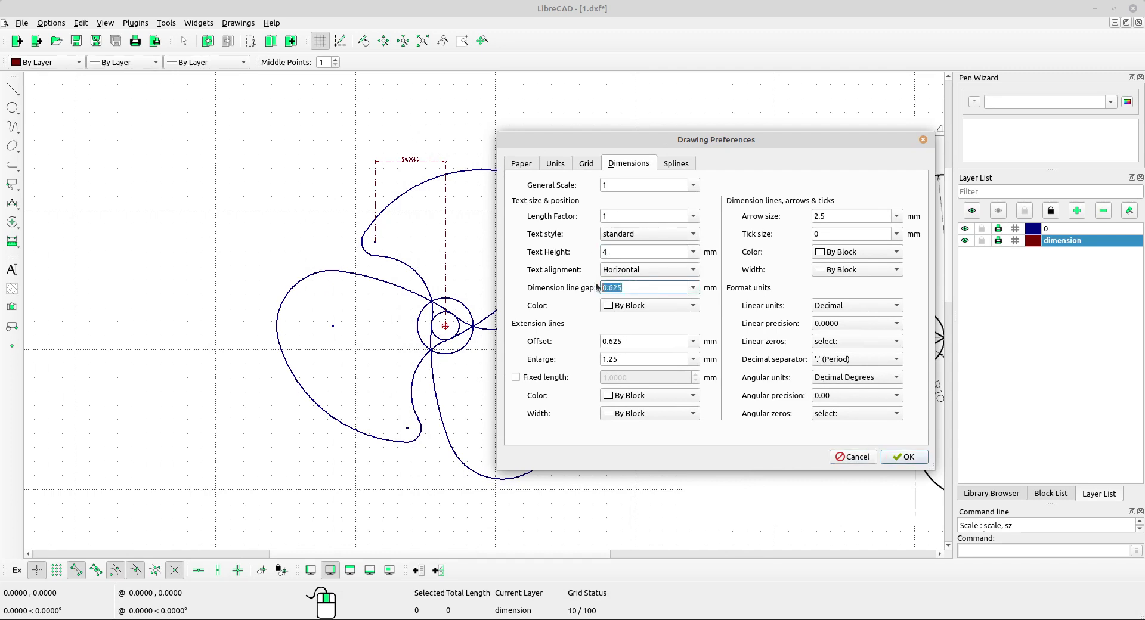
pyautogui.moveTo(636, 342); pyautogui.dragTo(597, 348)
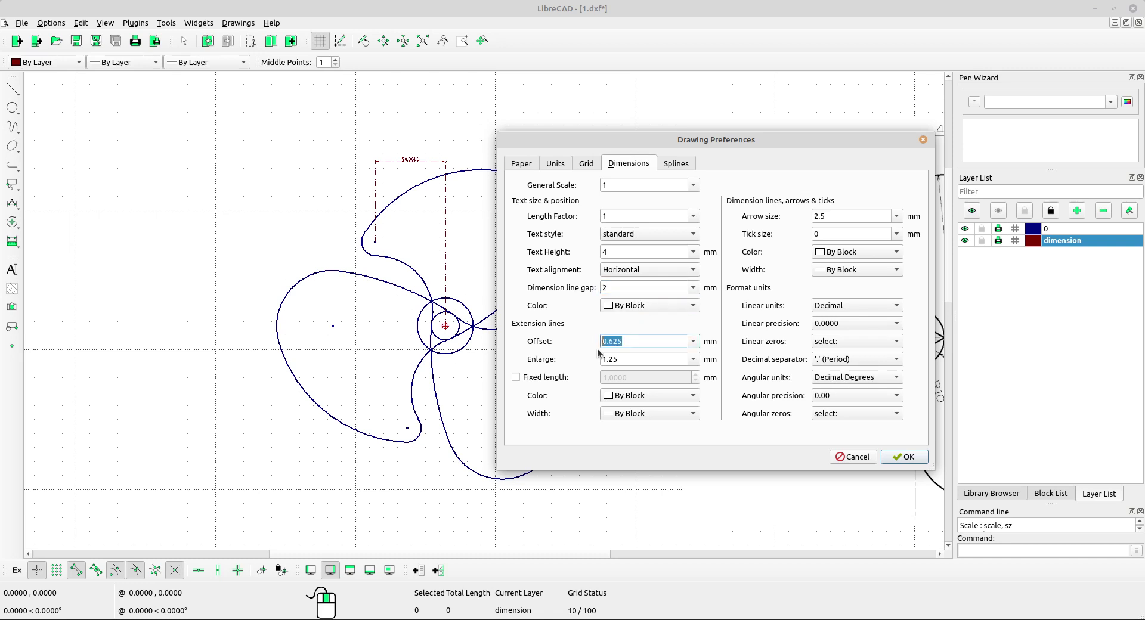
pyautogui.write('2')
pyautogui.click(622, 358)
pyautogui.write('2')
pyautogui.moveTo(853, 221); pyautogui.dragTo(801, 218)
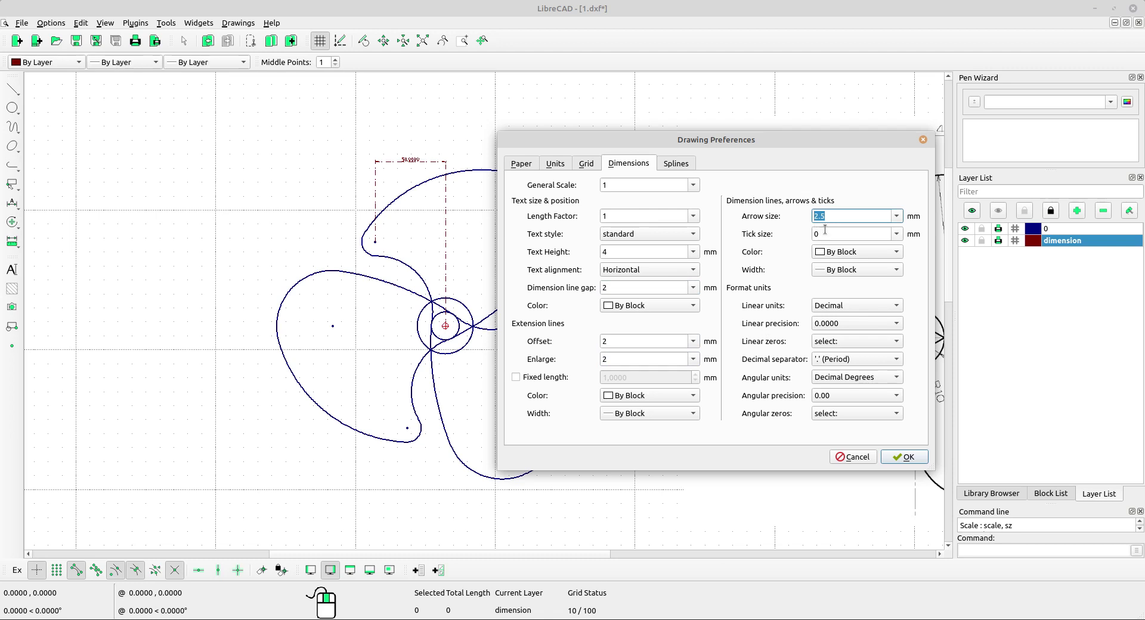
pyautogui.write('3')
pyautogui.click(845, 323)
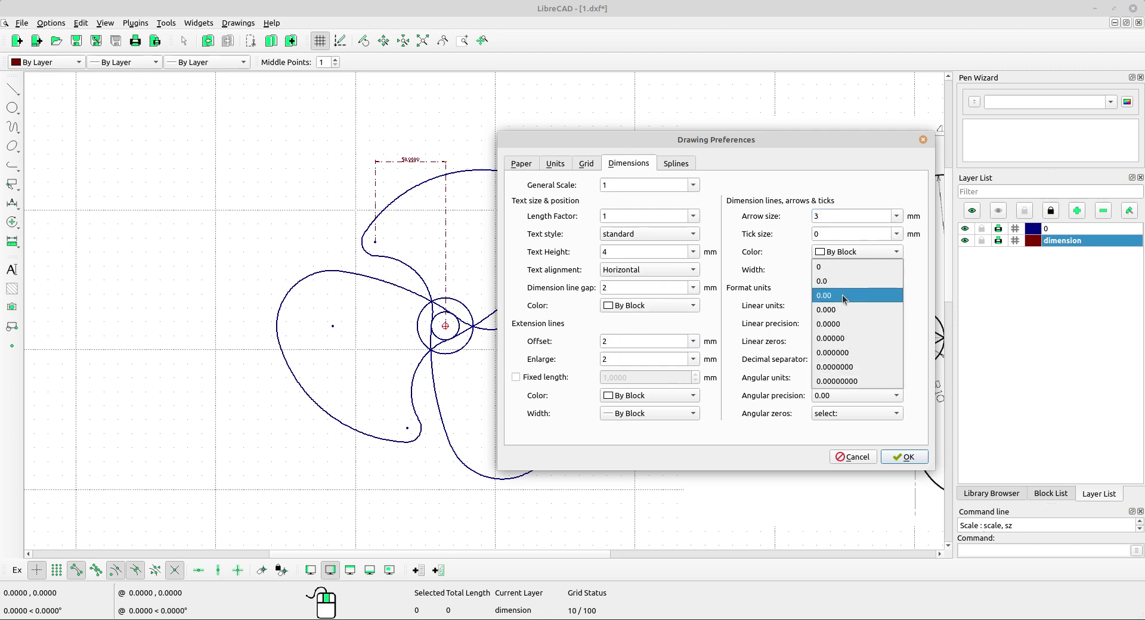
pyautogui.click(837, 295)
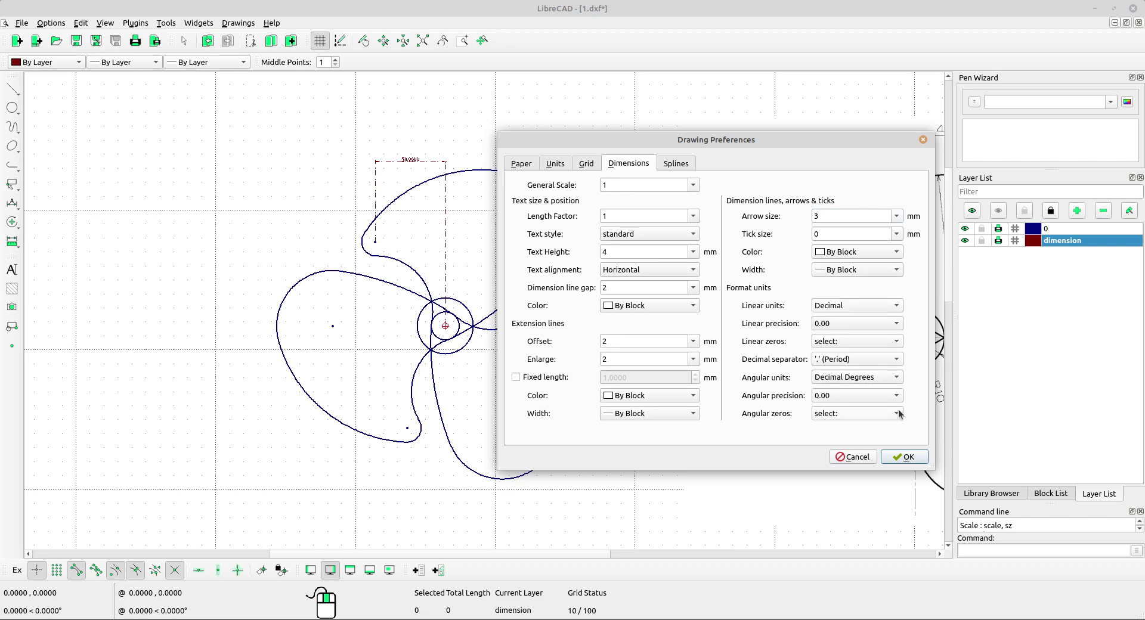
# Step: Apply the preferences so the dimension reads 50.00, and frame the propeller beside the reference image
pyautogui.click(905, 457)
pyautogui.scroll(1, 447, 192)
pyautogui.scroll(2, 470, 205)
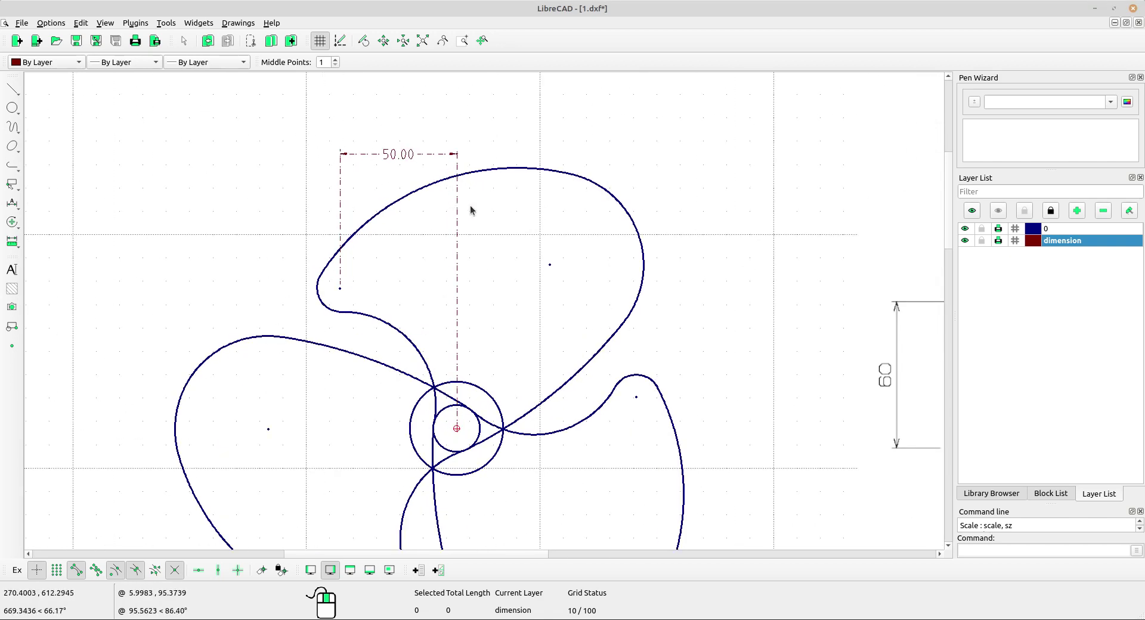
pyautogui.scroll(1, 471, 210)
pyautogui.scroll(-4, 471, 210)
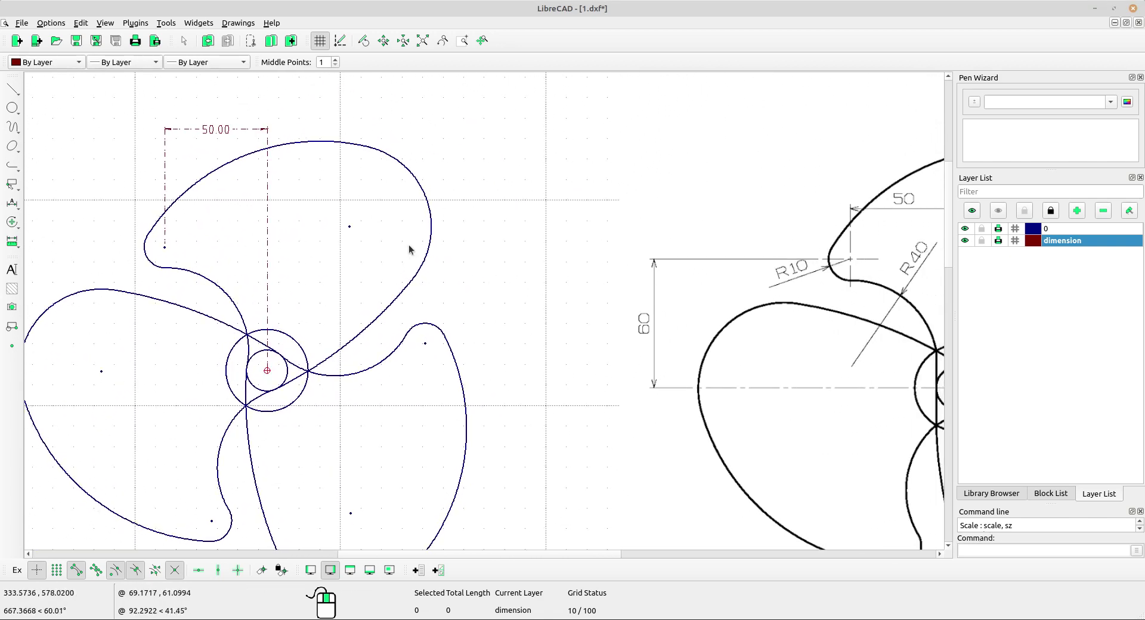
pyautogui.scroll(1, 417, 244)
pyautogui.scroll(1, 420, 241)
pyautogui.scroll(-1, 439, 212)
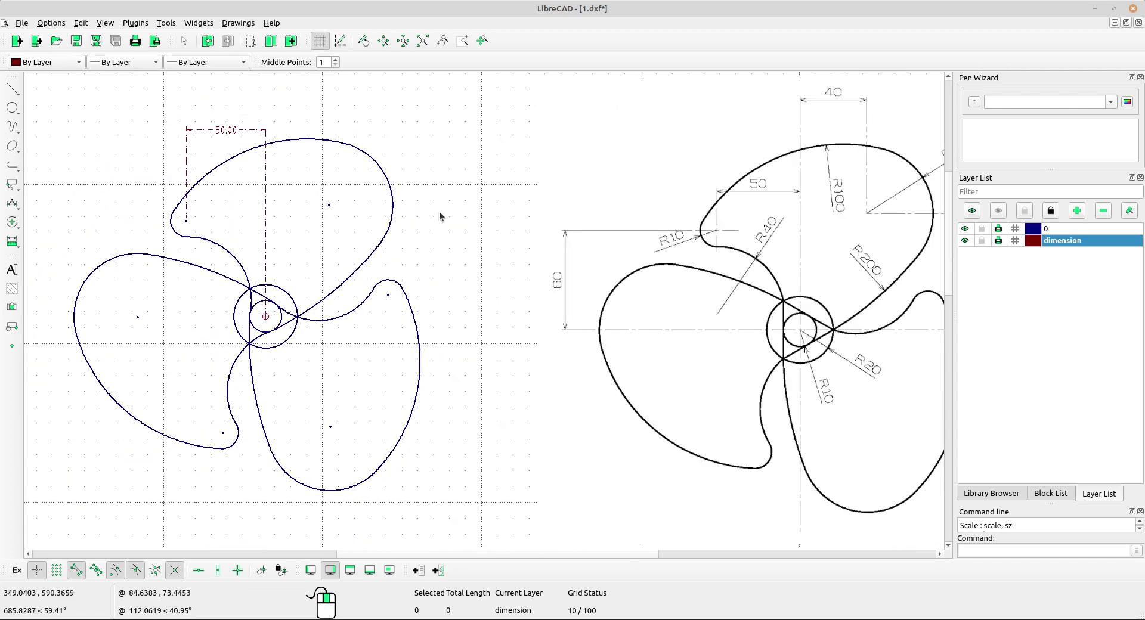
pyautogui.scroll(-1, 502, 256)
pyautogui.hscroll(-1, 71, 239)
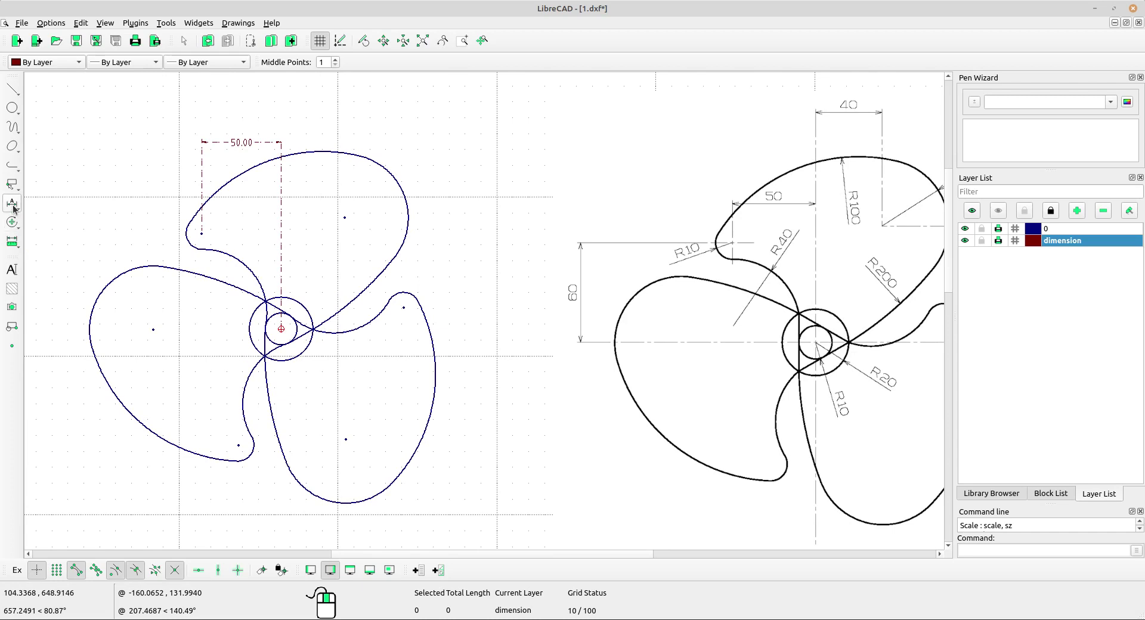
pyautogui.click(15, 209)
pyautogui.click(54, 232)
# Step: Place a 40.00 horizontal dimension from the hub centre to the top blade's centre point
pyautogui.moveTo(482, 283)
pyautogui.mouseDown(button='middle')
pyautogui.moveTo(488, 311)
pyautogui.moveTo(407, 302)
pyautogui.mouseUp(button='middle')
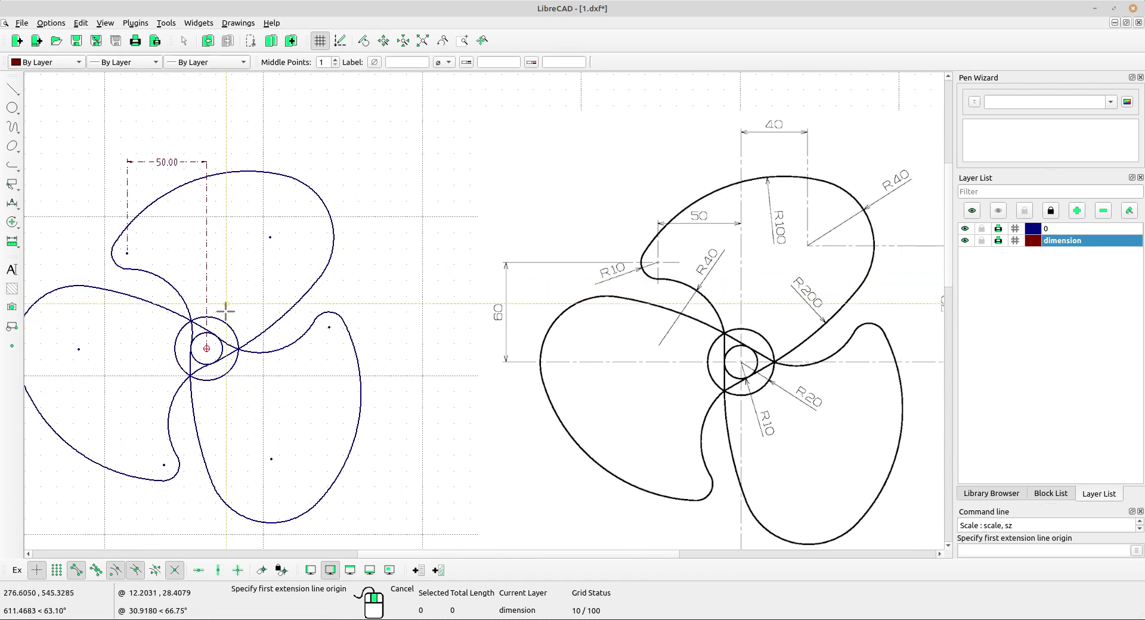
pyautogui.click(206, 348)
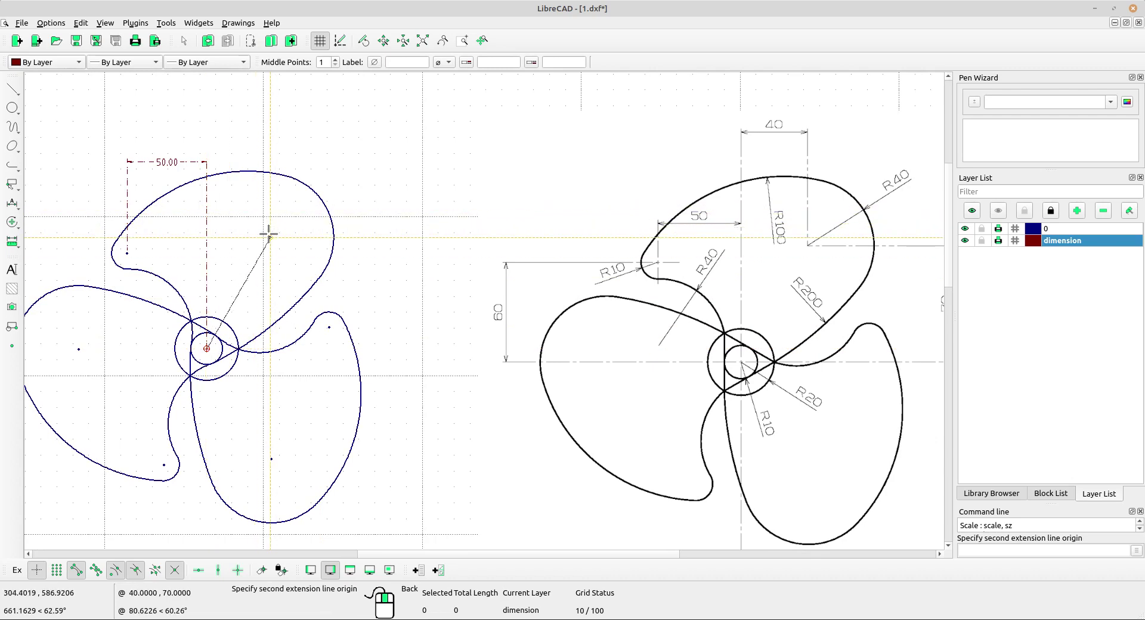
pyautogui.click(269, 234)
pyautogui.click(268, 133)
pyautogui.moveTo(409, 319)
pyautogui.mouseDown(button='middle')
pyautogui.moveTo(366, 268)
pyautogui.moveTo(469, 261)
pyautogui.mouseUp(button='middle')
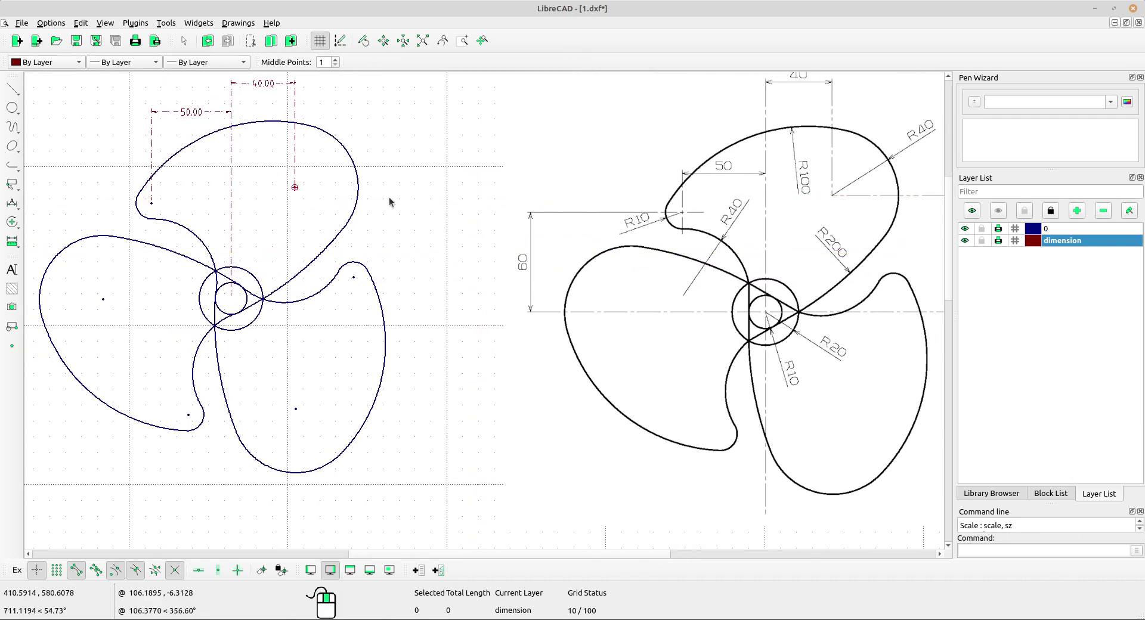
# Step: Add a 60.00 vertical dimension from the left blade tip to the hub centre, left of the blade
pyautogui.click(12, 203)
pyautogui.click(60, 245)
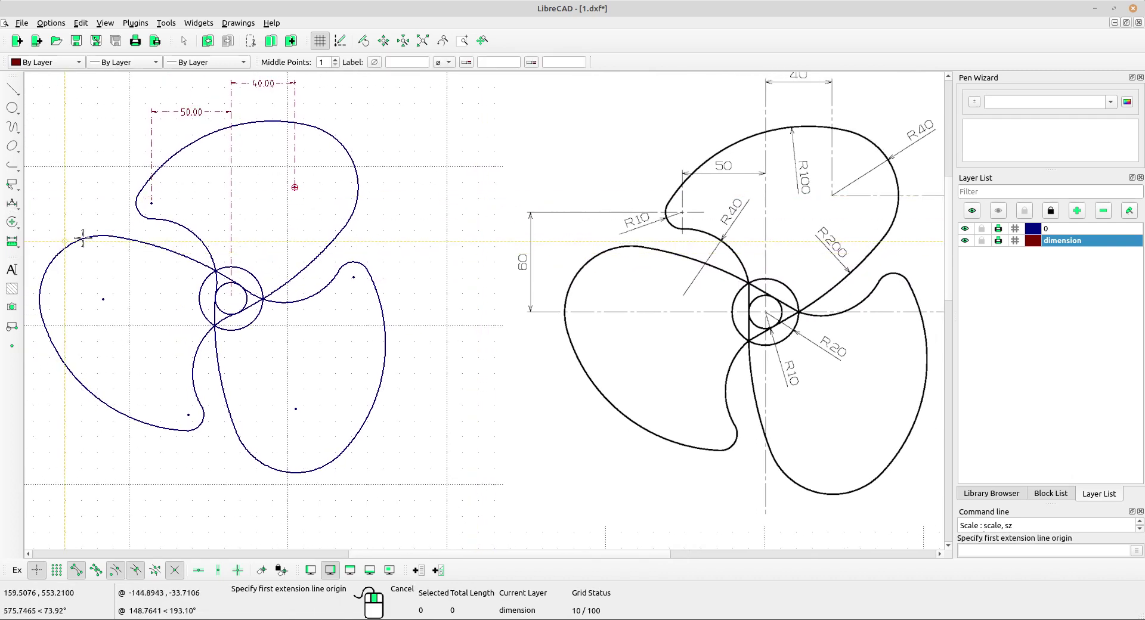
pyautogui.moveTo(62, 233); pyautogui.dragTo(126, 235, button='middle')
pyautogui.click(12, 202)
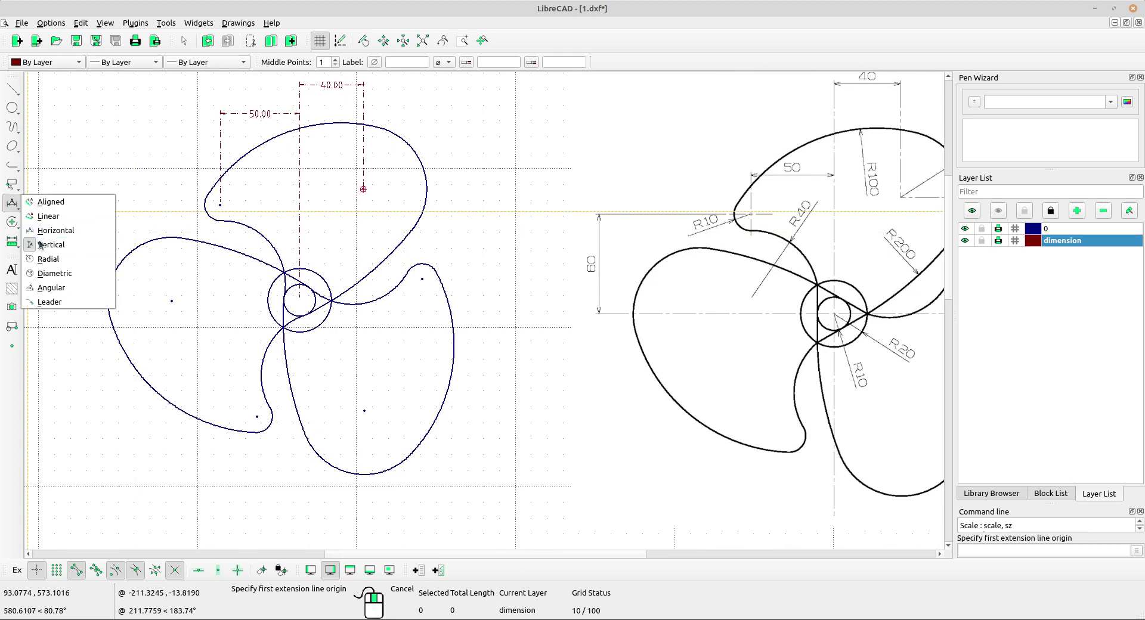
pyautogui.click(60, 246)
pyautogui.click(218, 205)
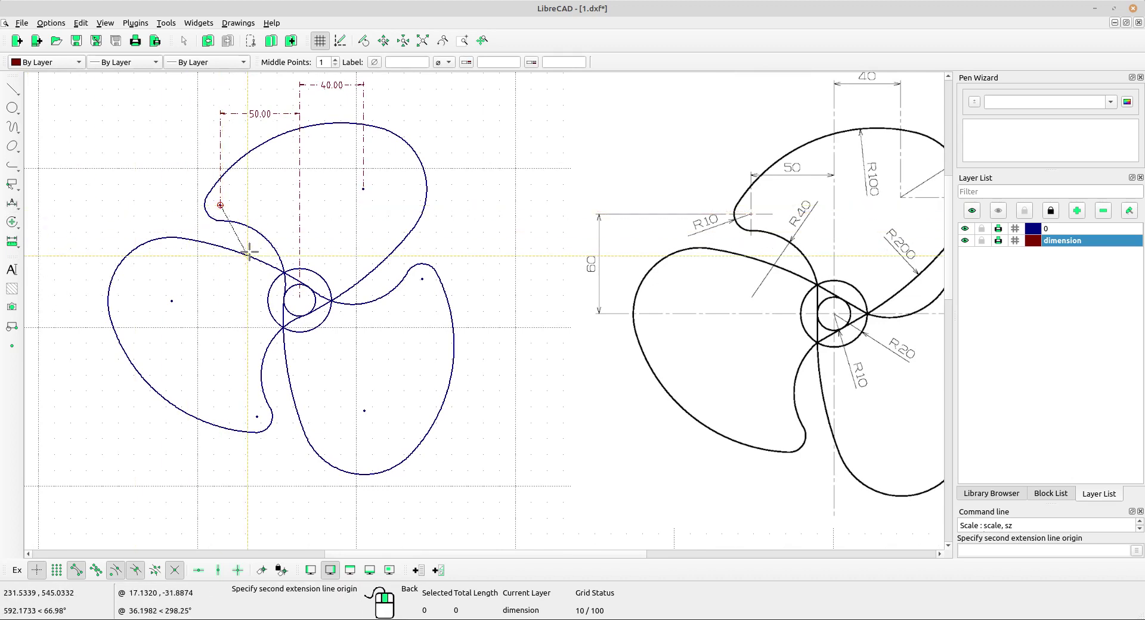
pyautogui.click(300, 300)
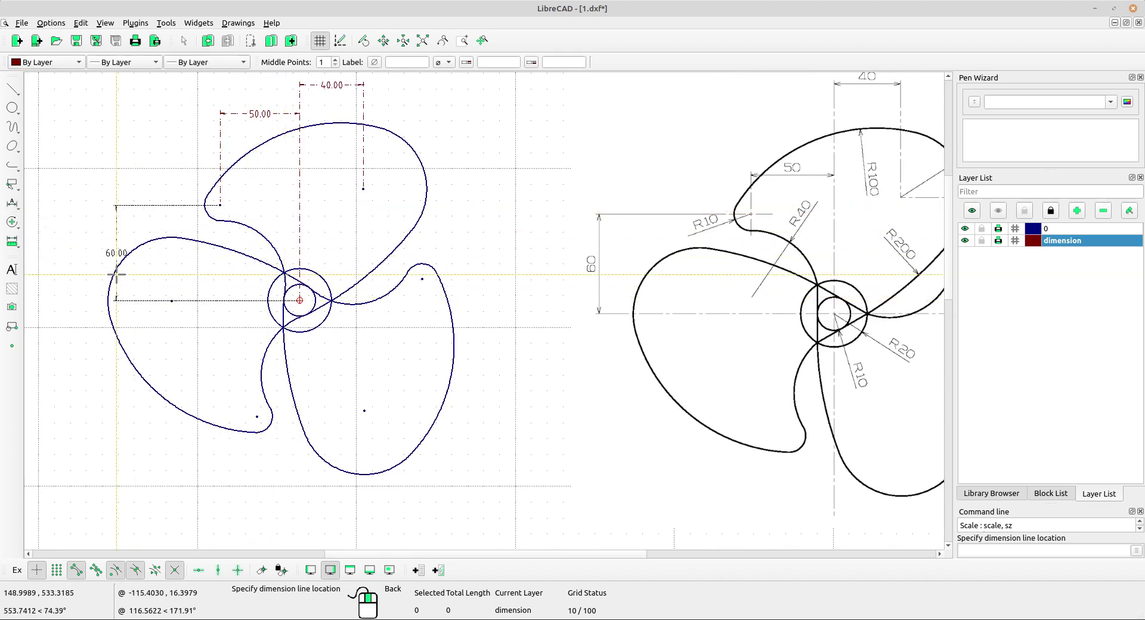
pyautogui.click(78, 264)
pyautogui.moveTo(179, 222); pyautogui.dragTo(179, 238, button='middle')
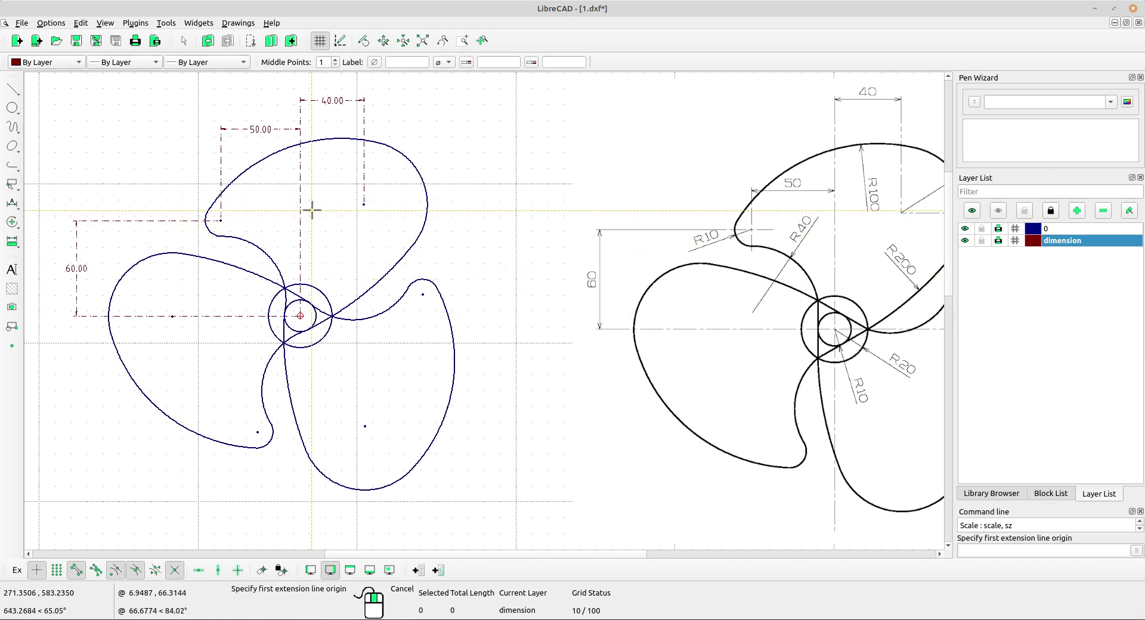
# Step: Add a 70.00 vertical dimension from the top blade's centre point to the hub, right of the propeller
pyautogui.scroll(-2, 437, 278)
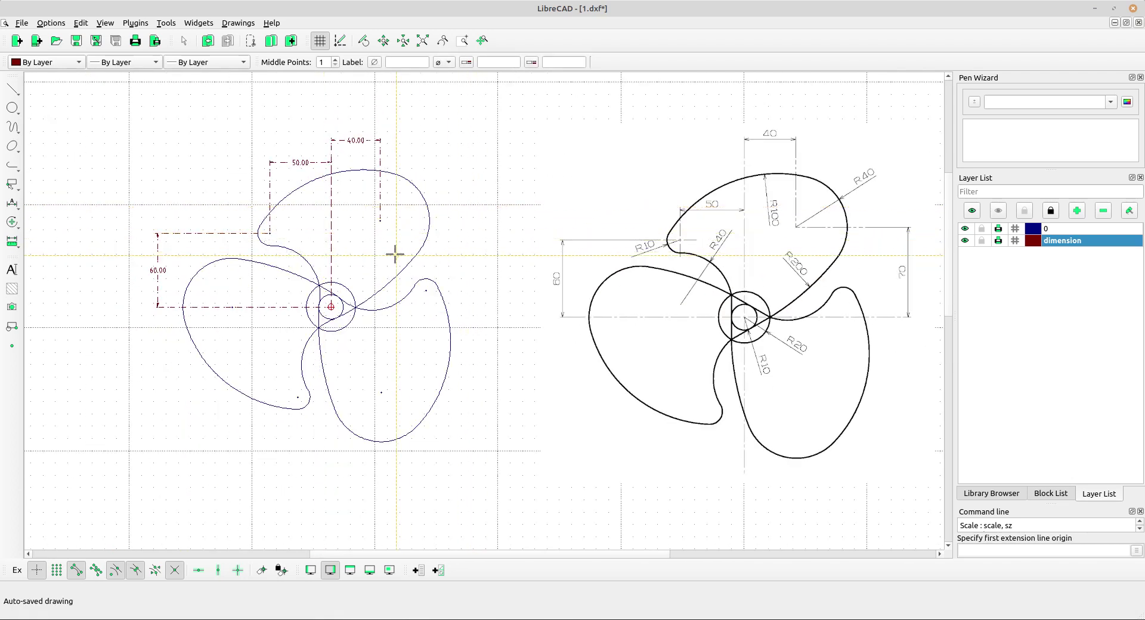
pyautogui.click(380, 220)
pyautogui.click(356, 307)
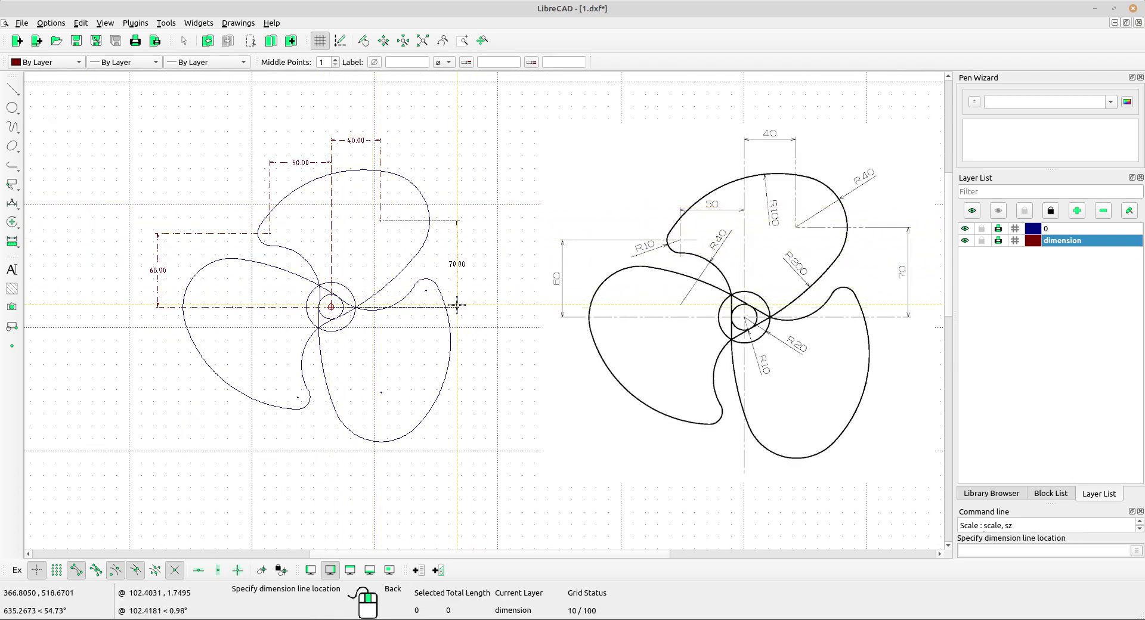
pyautogui.click(467, 302)
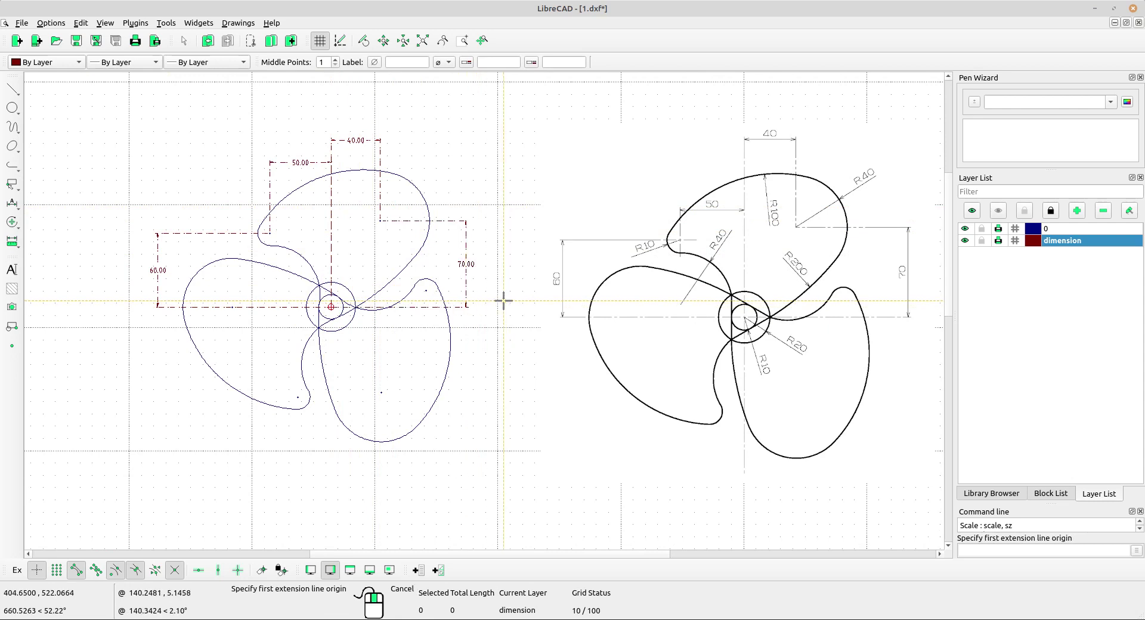
pyautogui.rightClick(470, 227)
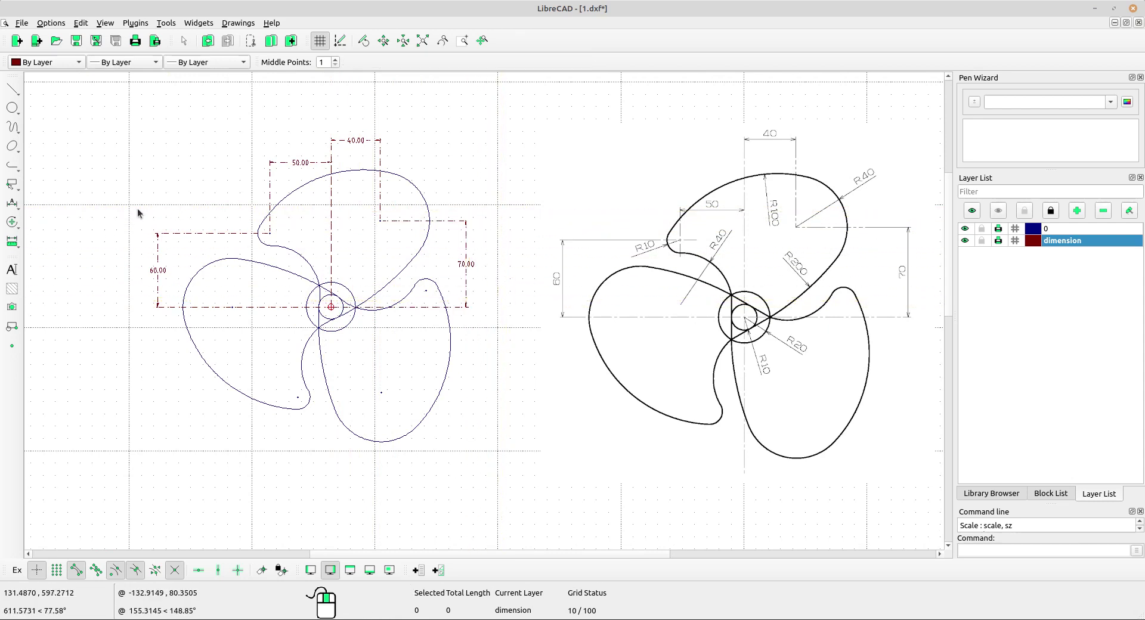
# Step: Add radius dimensions 10.00 and 20.00 to the hub's inner and outer circles
pyautogui.rightClick(18, 225)
pyautogui.click(18, 205)
pyautogui.click(16, 206)
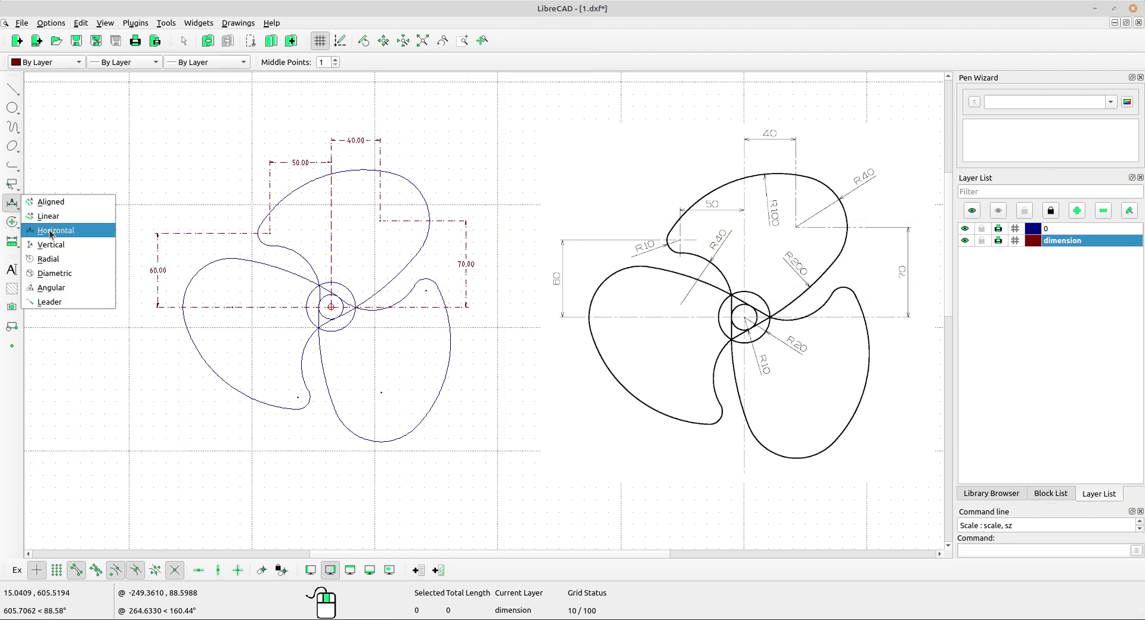
pyautogui.click(55, 260)
pyautogui.scroll(1, 391, 334)
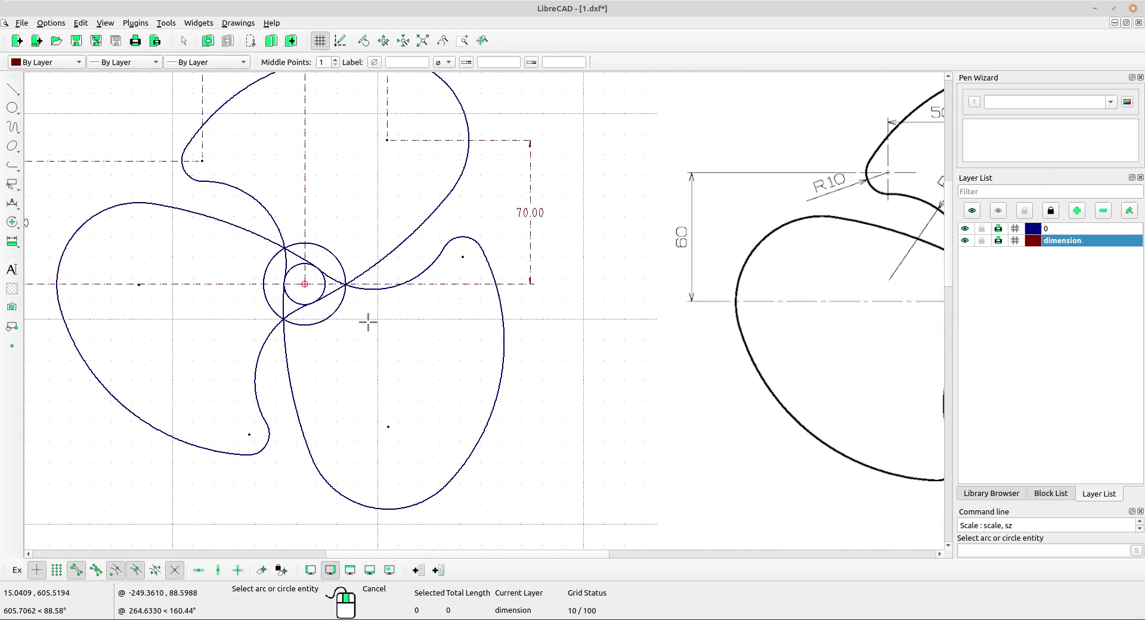
pyautogui.scroll(2, 370, 319)
pyautogui.click(313, 272)
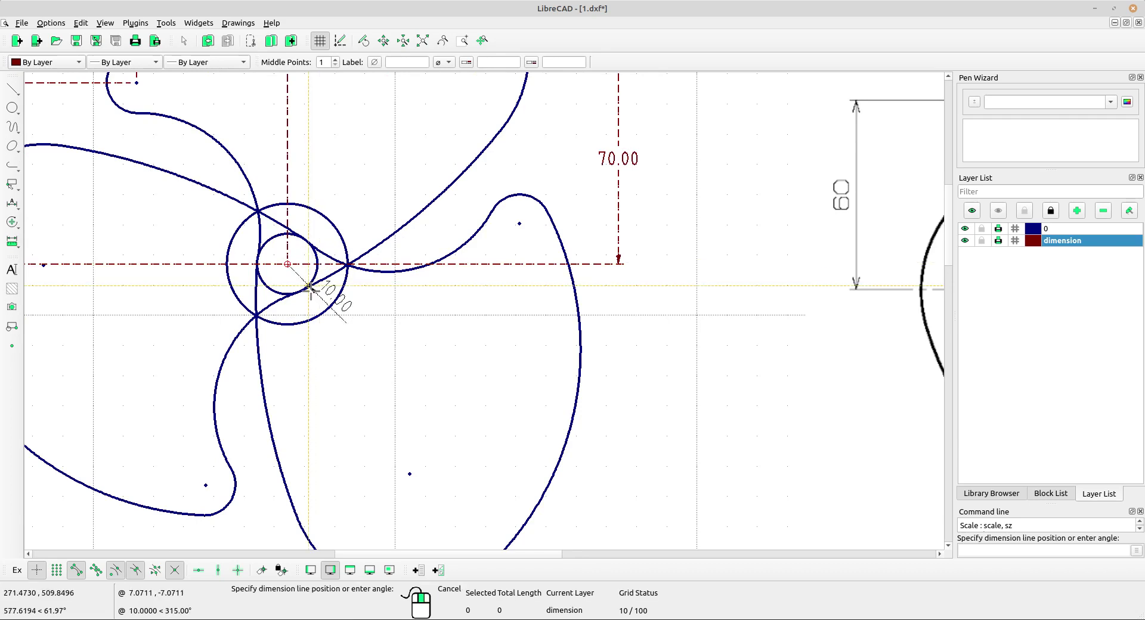
pyautogui.click(318, 299)
pyautogui.click(339, 241)
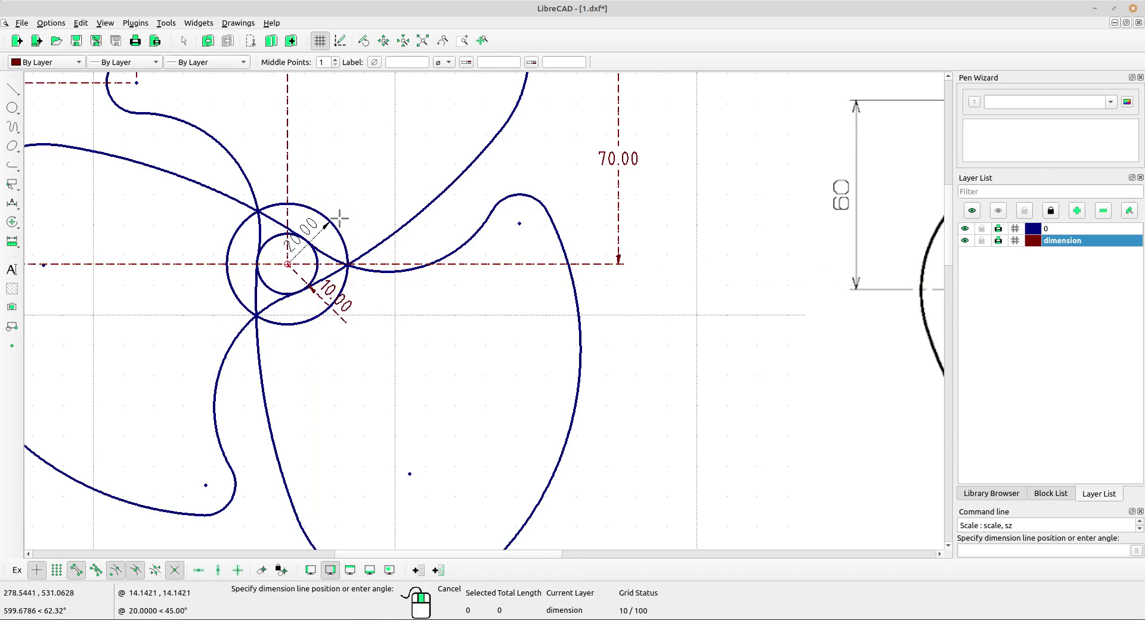
pyautogui.click(336, 239)
pyautogui.scroll(2, 339, 222)
pyautogui.press('Escape')
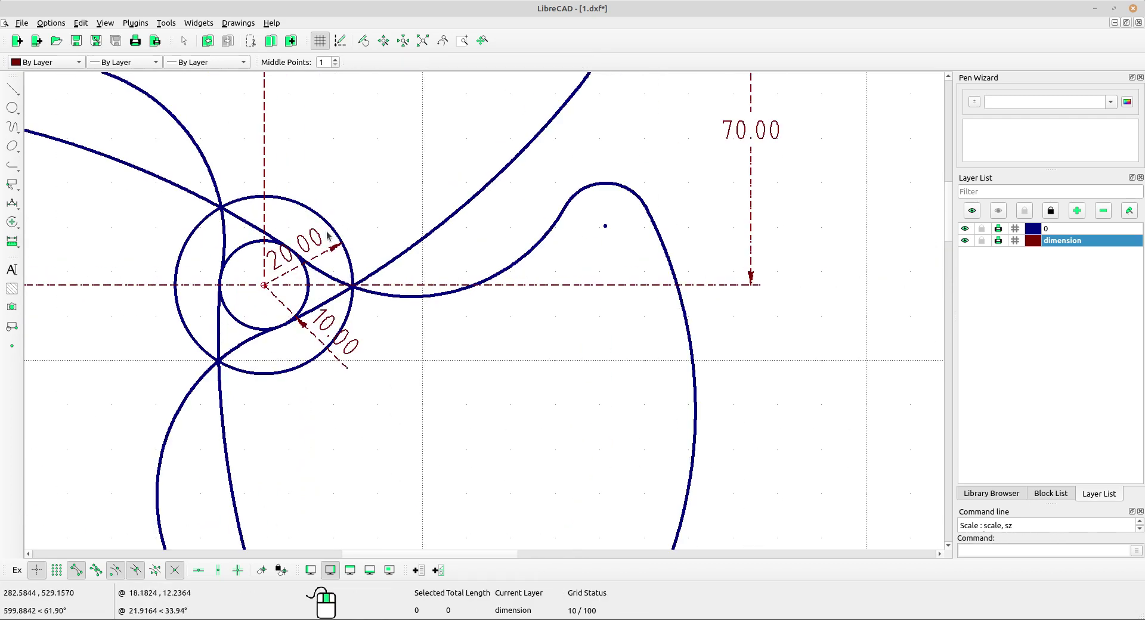
# Step: Move the 20.00 hub radius dimension further out from the circle
pyautogui.click(294, 248)
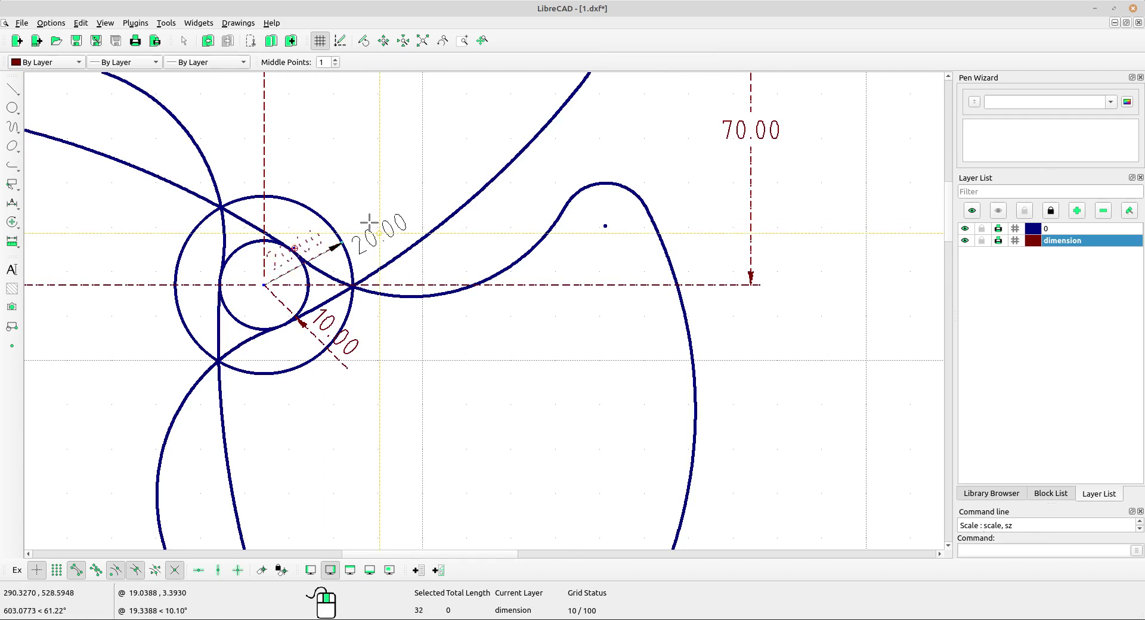
pyautogui.click(369, 239)
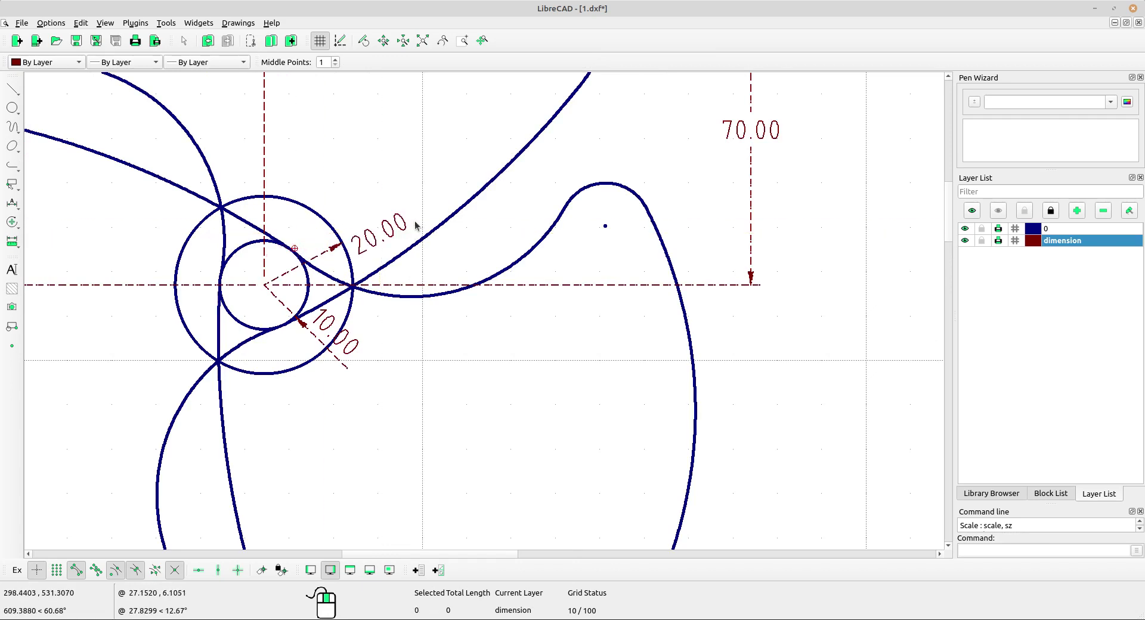
pyautogui.scroll(-2, 400, 333)
pyautogui.scroll(-2, 399, 333)
# Step: Dimension the lower blade's outer arc (100.00) and tip arc (40.00) radii
pyautogui.click(11, 203)
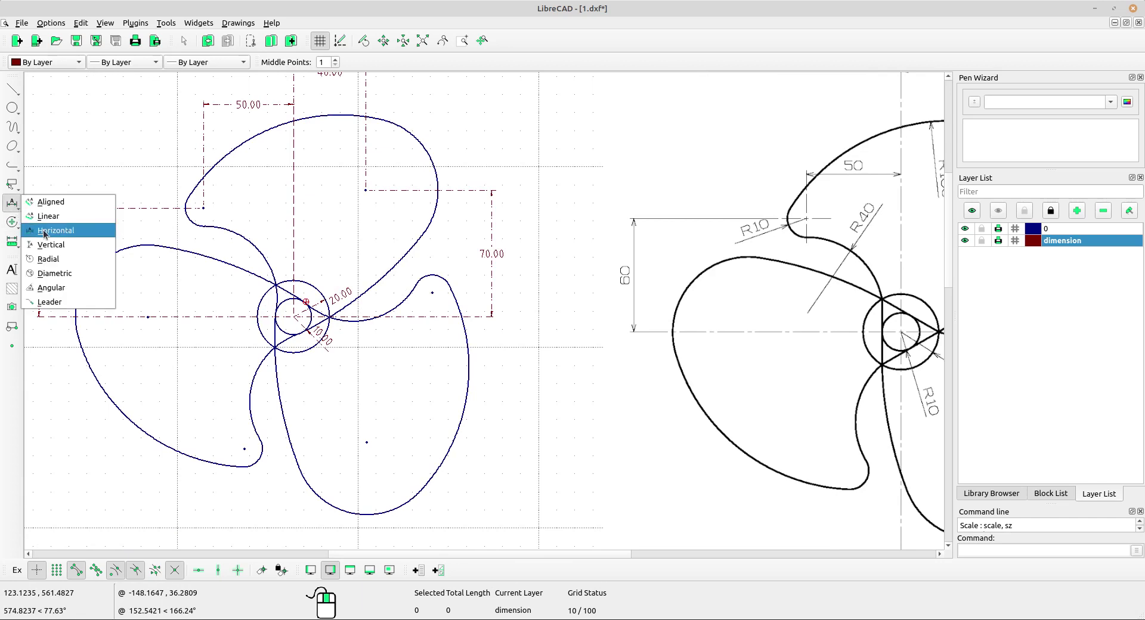
pyautogui.click(48, 259)
pyautogui.scroll(-1, 392, 330)
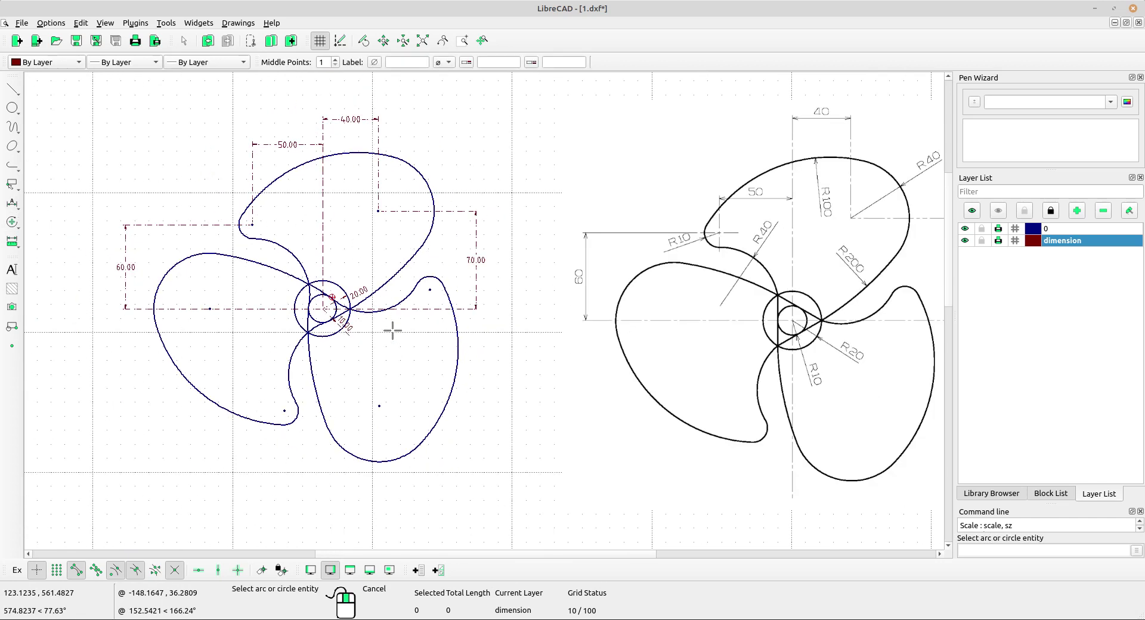
pyautogui.click(450, 420)
pyautogui.click(430, 412)
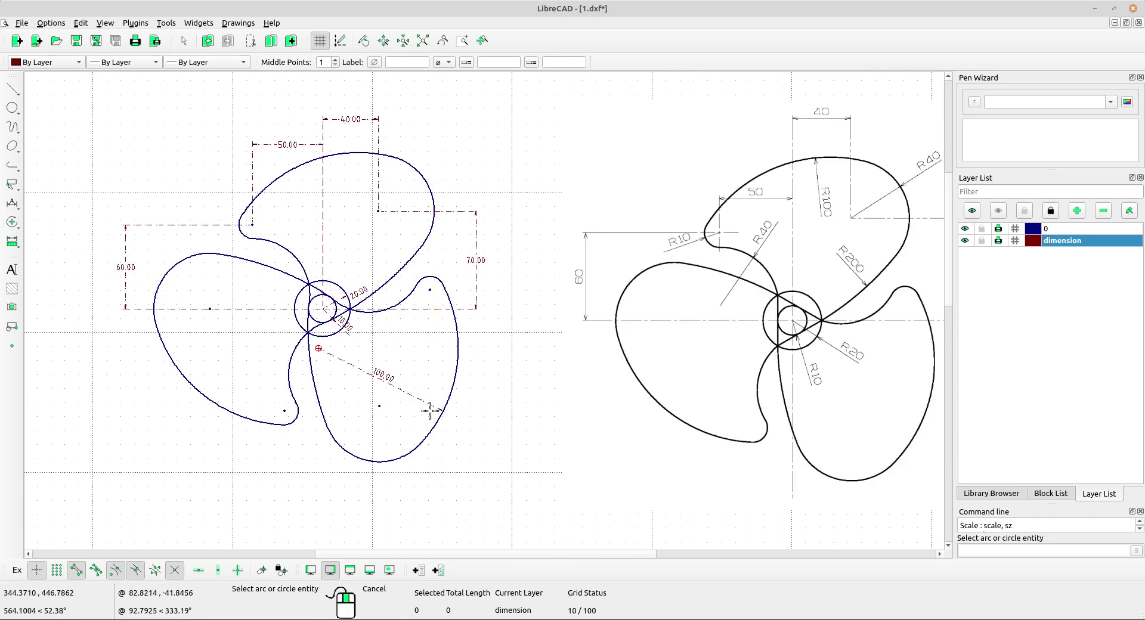
pyautogui.click(371, 459)
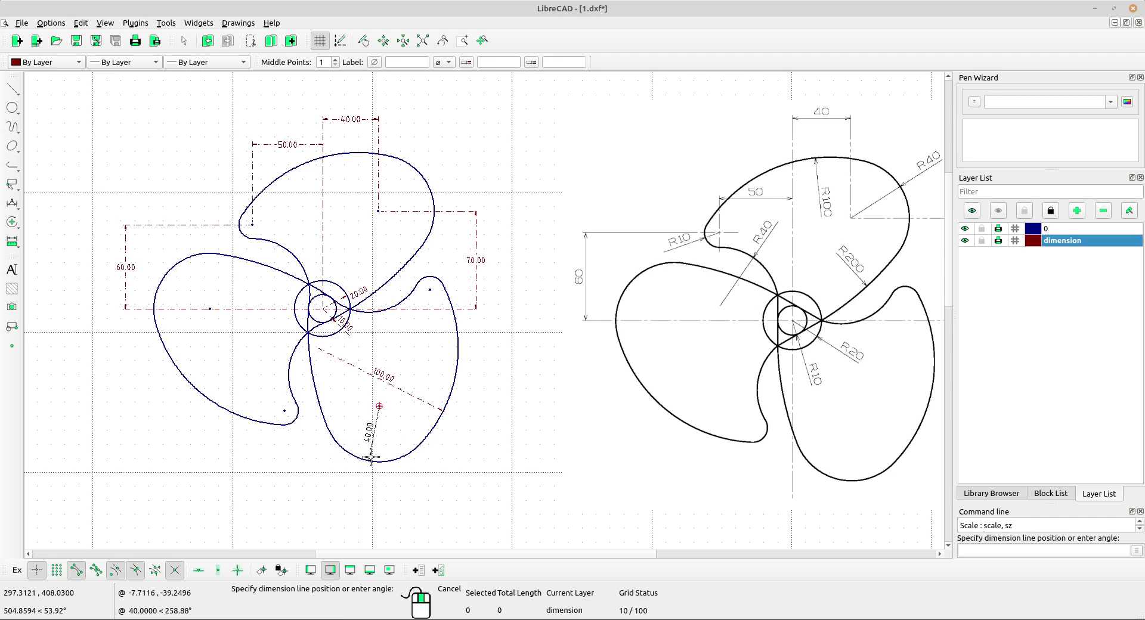
pyautogui.click(368, 459)
pyautogui.click(430, 280)
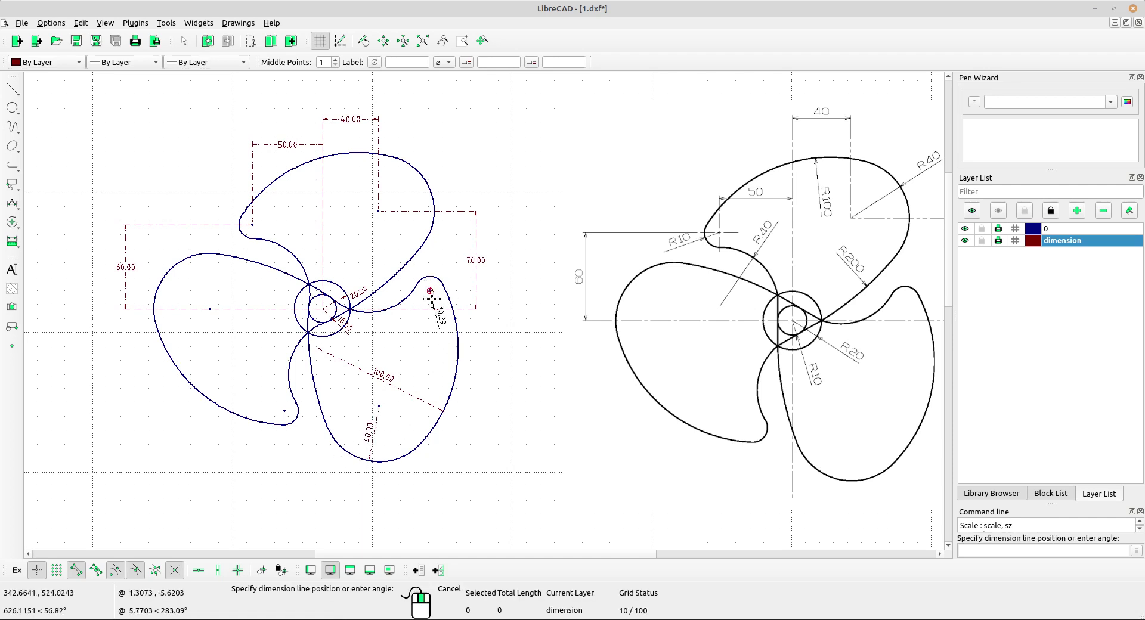
pyautogui.press('Escape')
pyautogui.scroll(2, 444, 290)
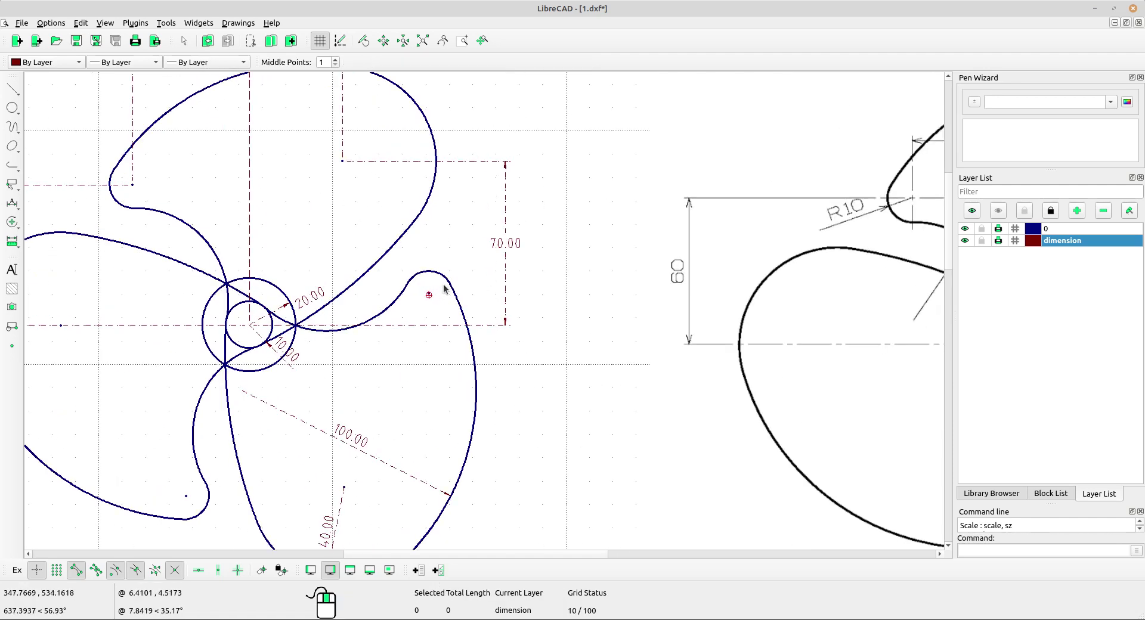
pyautogui.rightClick(457, 273)
pyautogui.press('Escape')
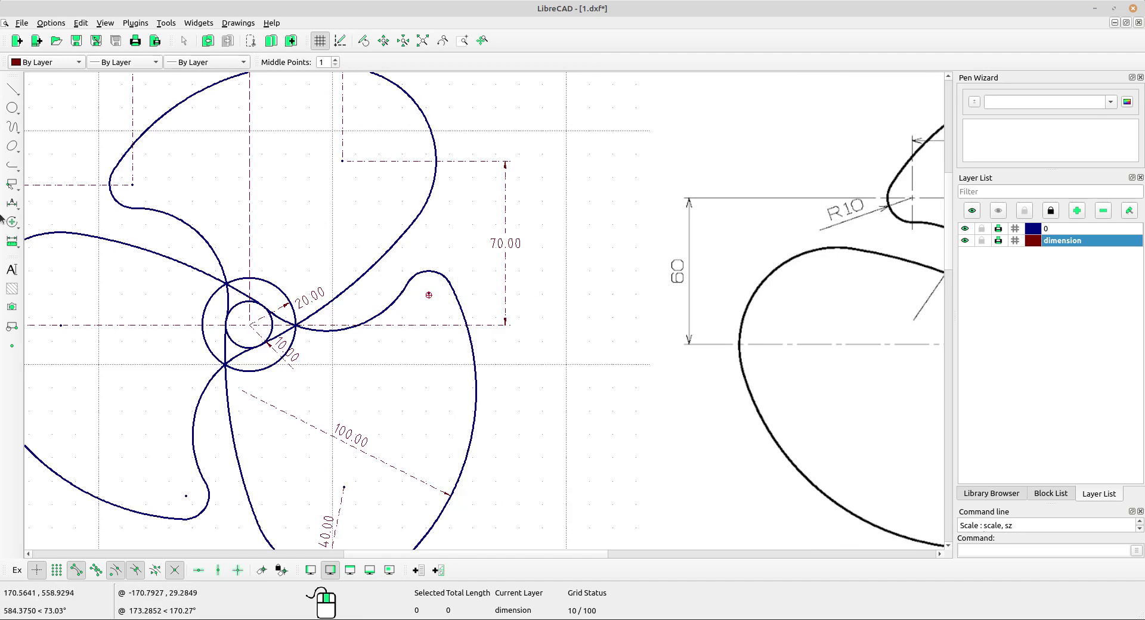
# Step: Add a 10.29 radius dimension to the right blade's tip arc
pyautogui.click(12, 222)
pyautogui.click(12, 203)
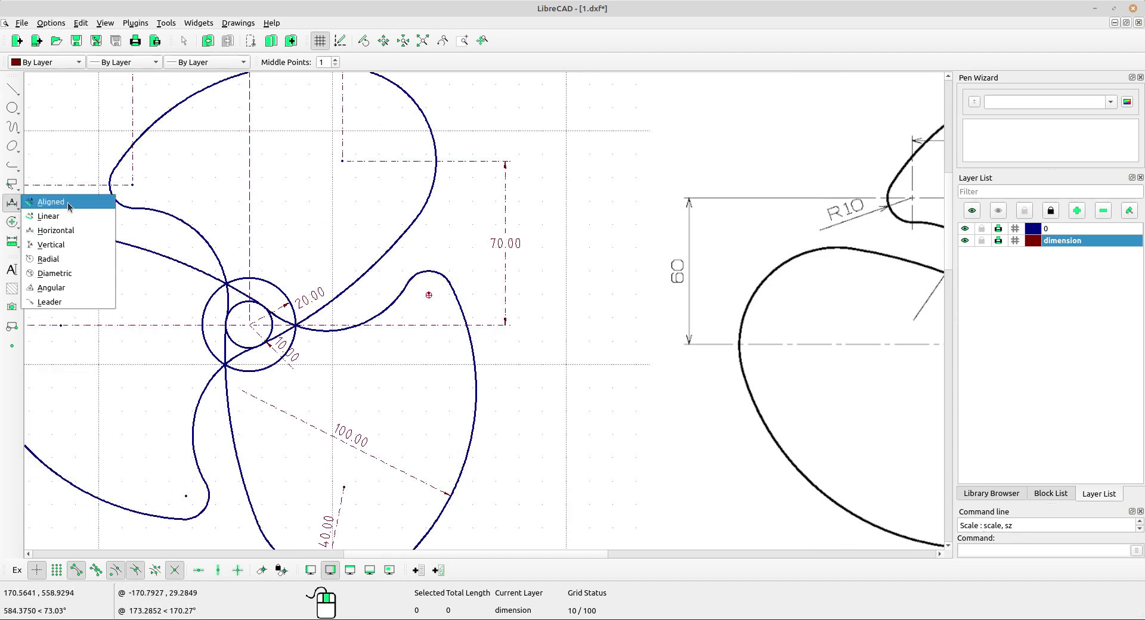
pyautogui.click(60, 258)
pyautogui.scroll(-3, 430, 295)
pyautogui.scroll(4, 437, 295)
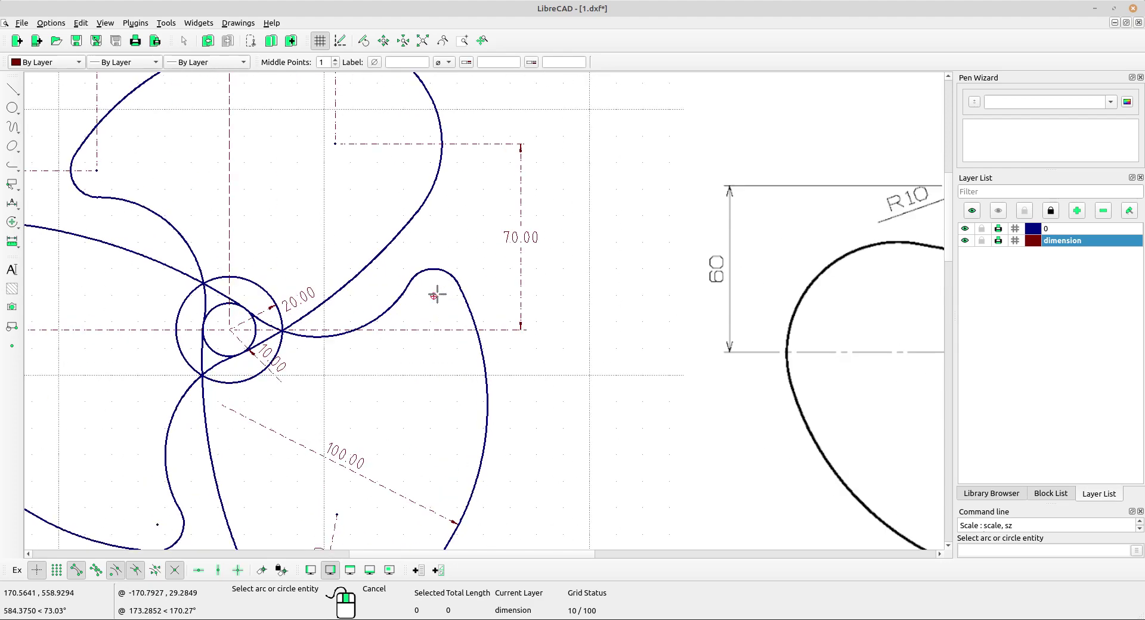
pyautogui.click(446, 275)
pyautogui.click(460, 281)
pyautogui.scroll(4, 471, 282)
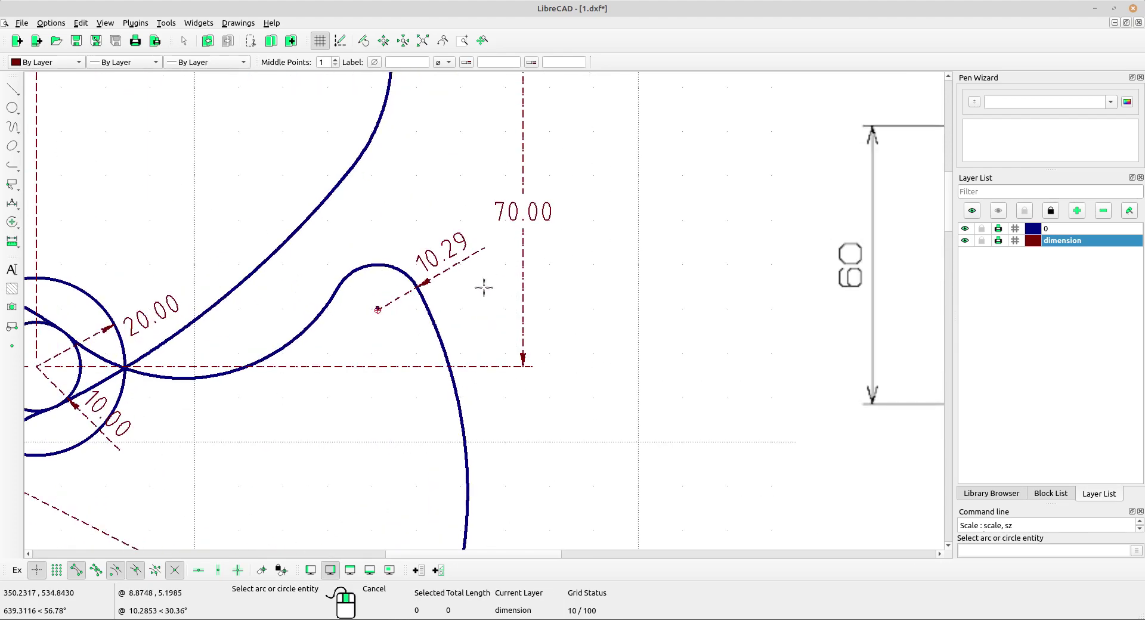
pyautogui.scroll(3, 474, 281)
pyautogui.rightClick(474, 282)
# Step: Pan and zoom the view to centre the whole propeller
pyautogui.scroll(-5, 472, 218)
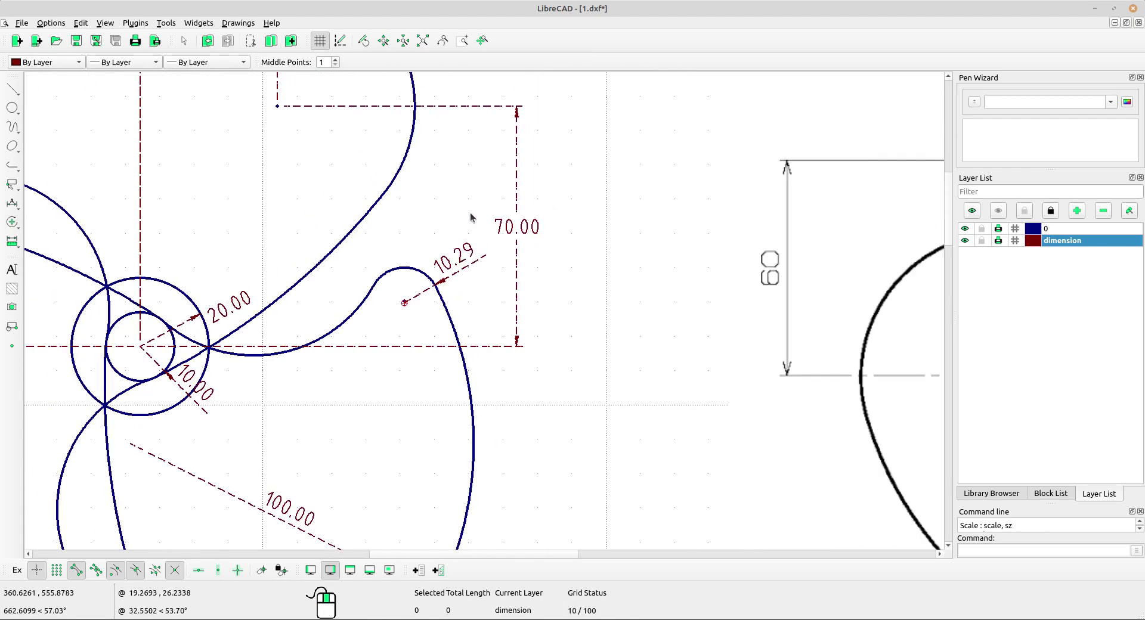
pyautogui.scroll(-3, 472, 218)
pyautogui.scroll(2, 489, 268)
pyautogui.scroll(1, 498, 292)
pyautogui.moveTo(498, 249); pyautogui.dragTo(493, 327, button='middle')
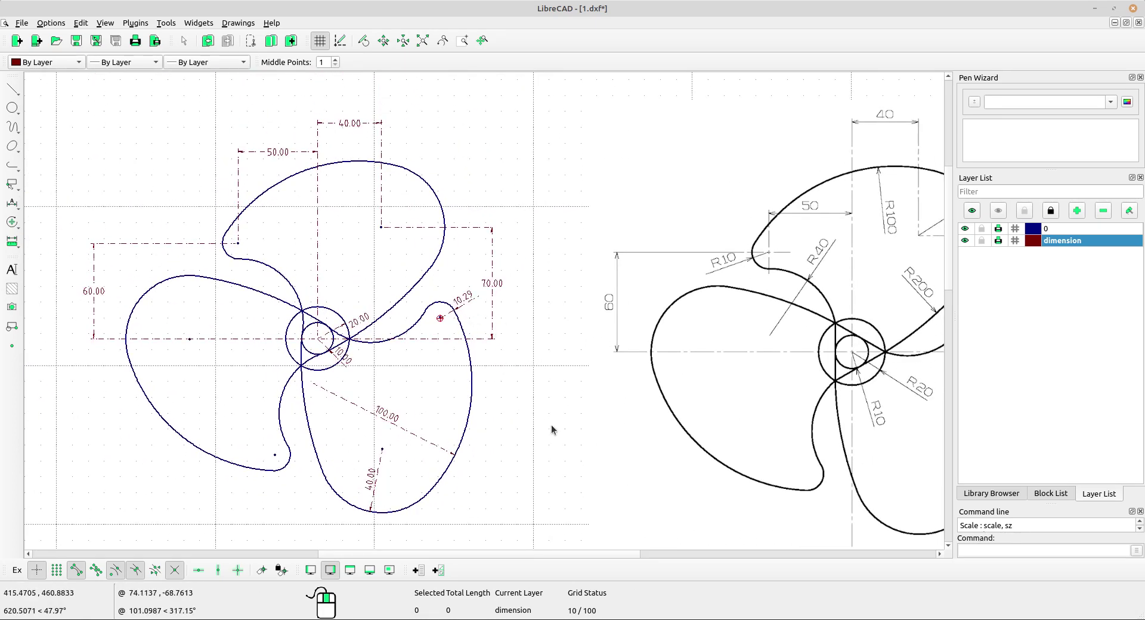
pyautogui.scroll(1, 537, 381)
# Step: Edit the 10.29 tip dimension's label in its Properties dialog
pyautogui.scroll(1, 489, 316)
pyautogui.scroll(2, 424, 316)
pyautogui.scroll(1, 426, 318)
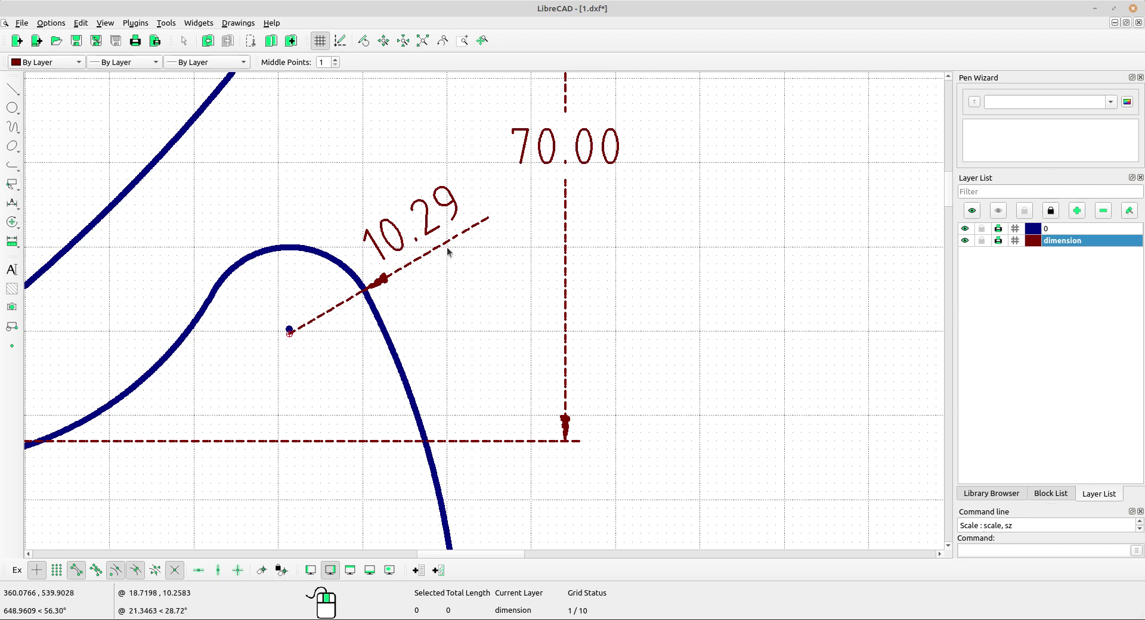
pyautogui.click(17, 225)
pyautogui.click(82, 434)
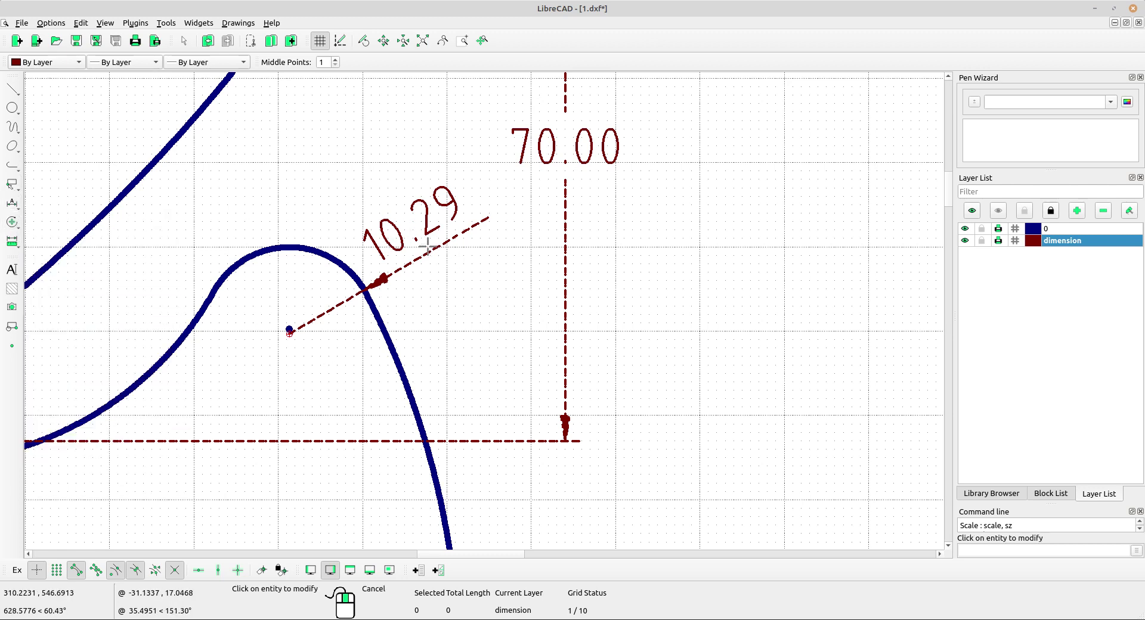
pyautogui.click(427, 221)
pyautogui.write('20')
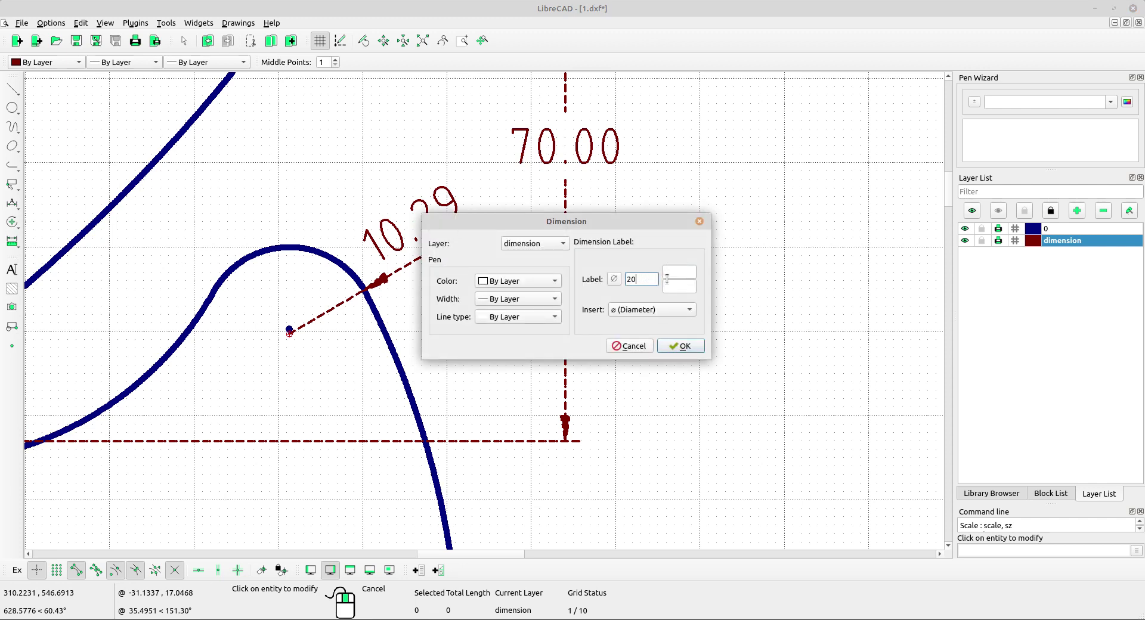
pyautogui.click(695, 347)
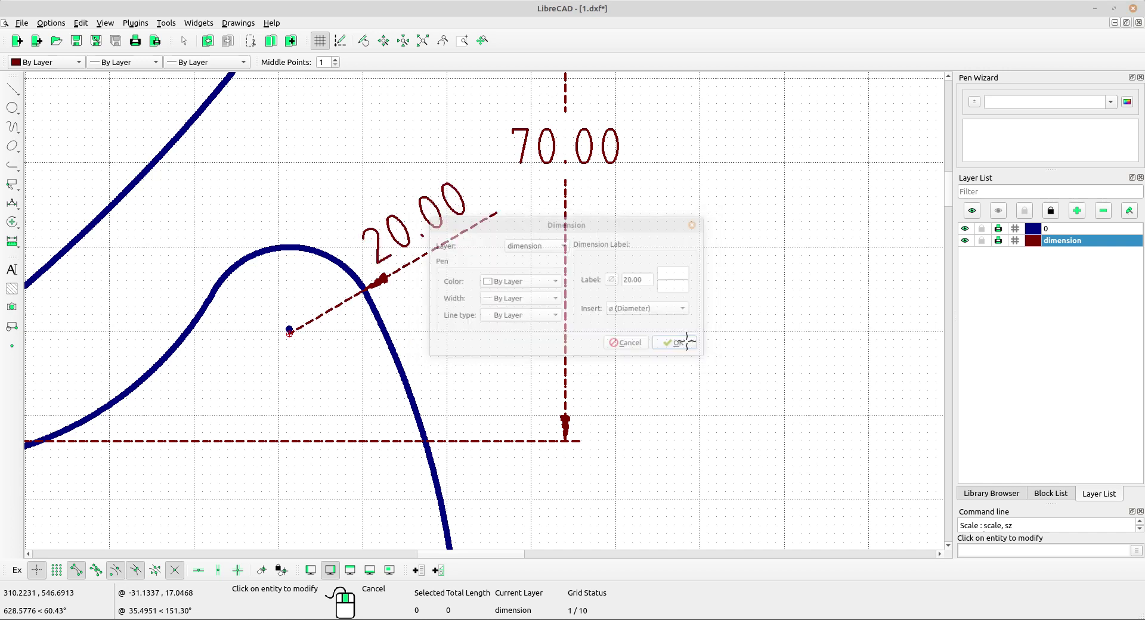
pyautogui.rightClick(613, 247)
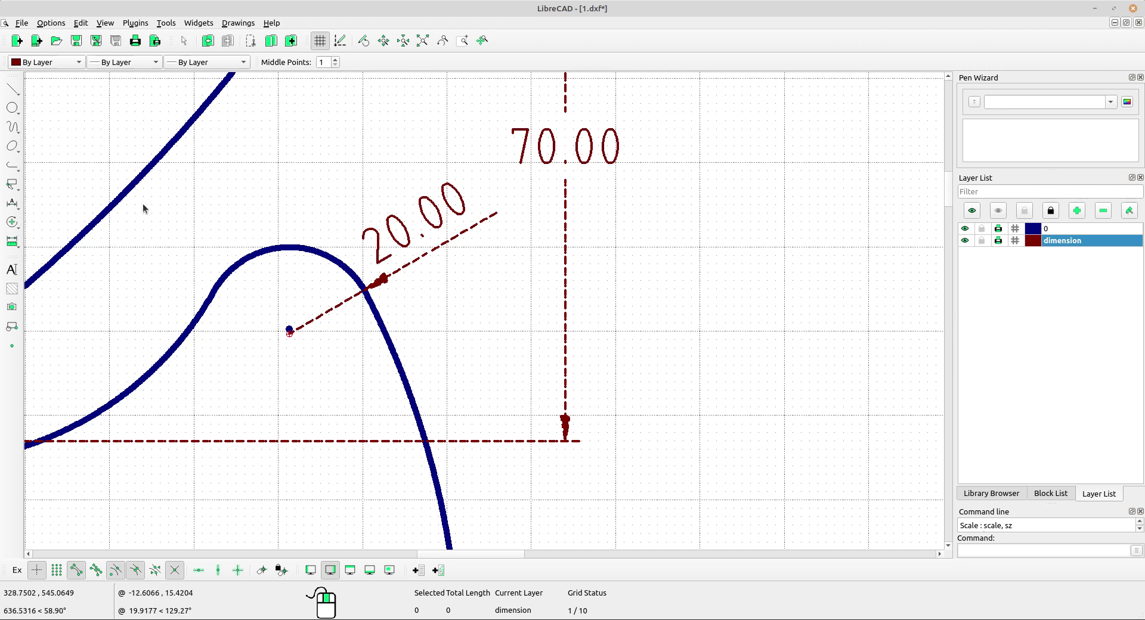
# Step: Reopen the tip dimension's properties and apply the corrected label 10.00
pyautogui.click(11, 222)
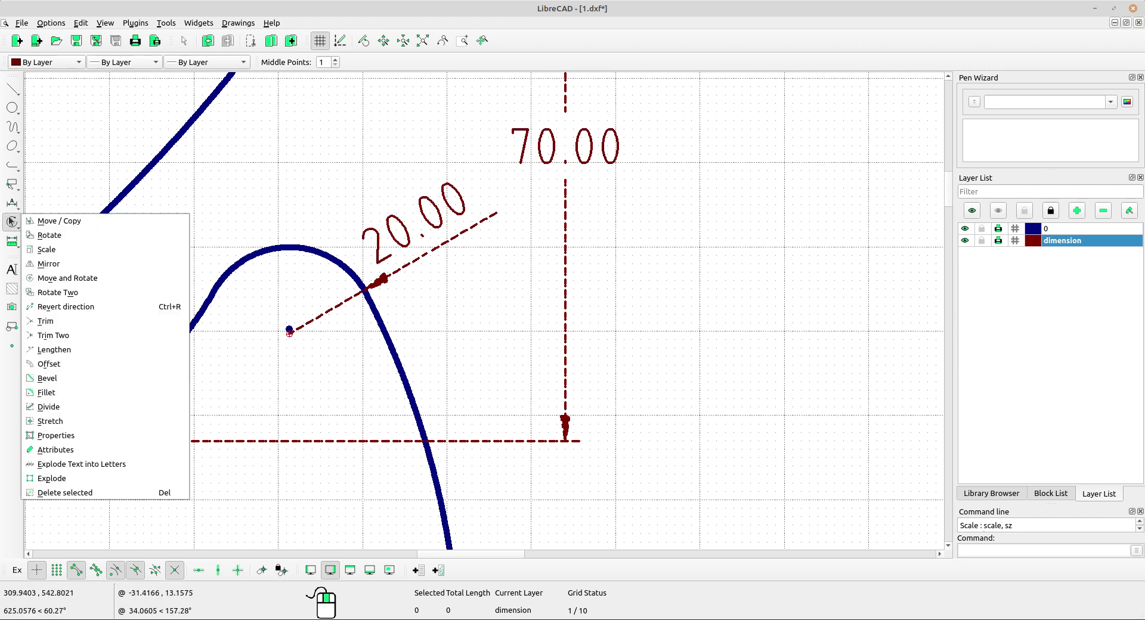
pyautogui.click(53, 431)
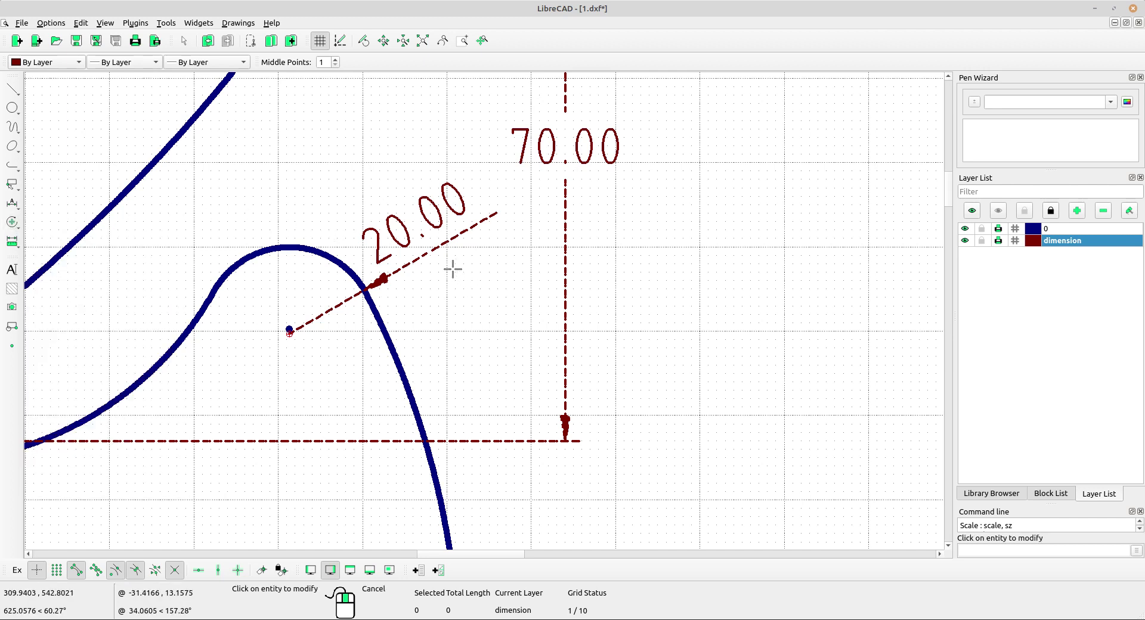
pyautogui.click(409, 246)
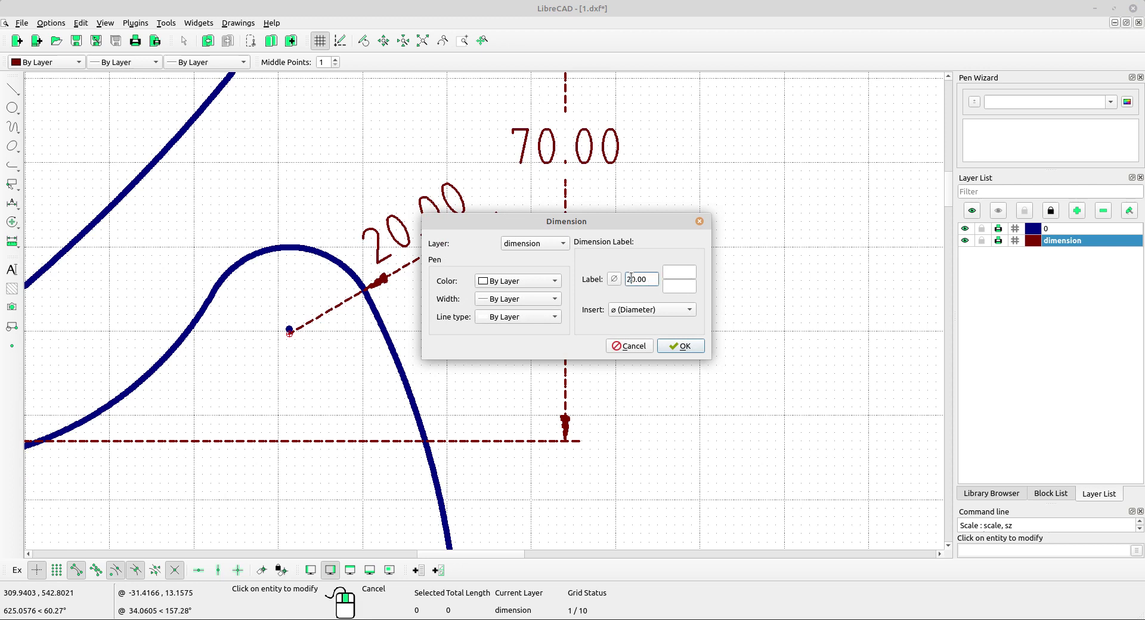
pyautogui.click(688, 346)
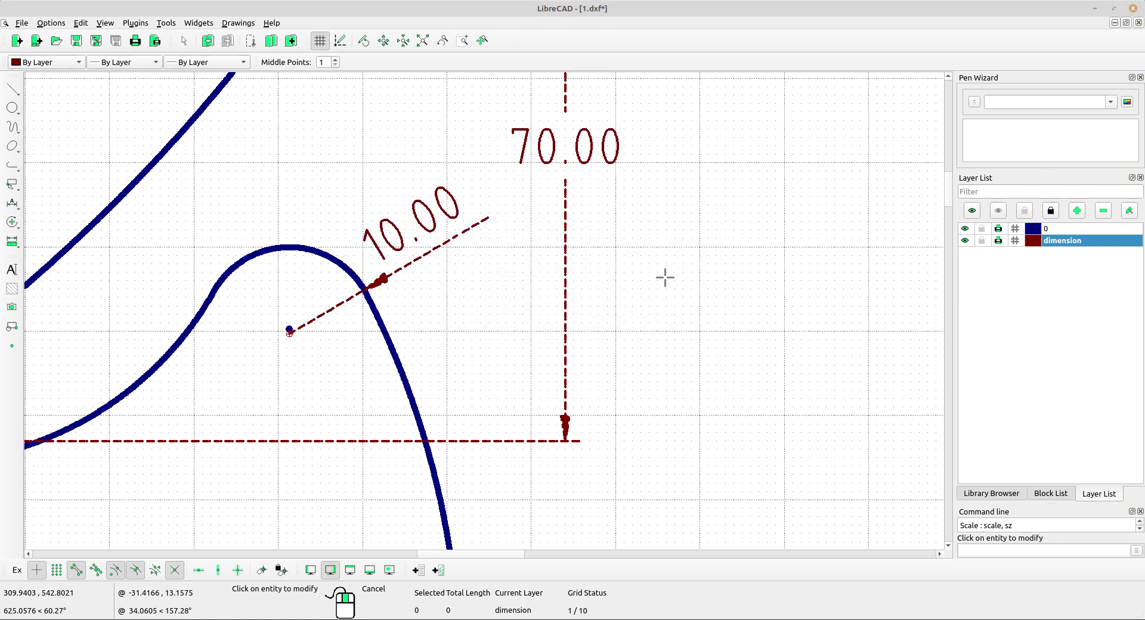
pyautogui.scroll(-1, 664, 276)
pyautogui.scroll(-3, 644, 257)
pyautogui.scroll(-2, 660, 257)
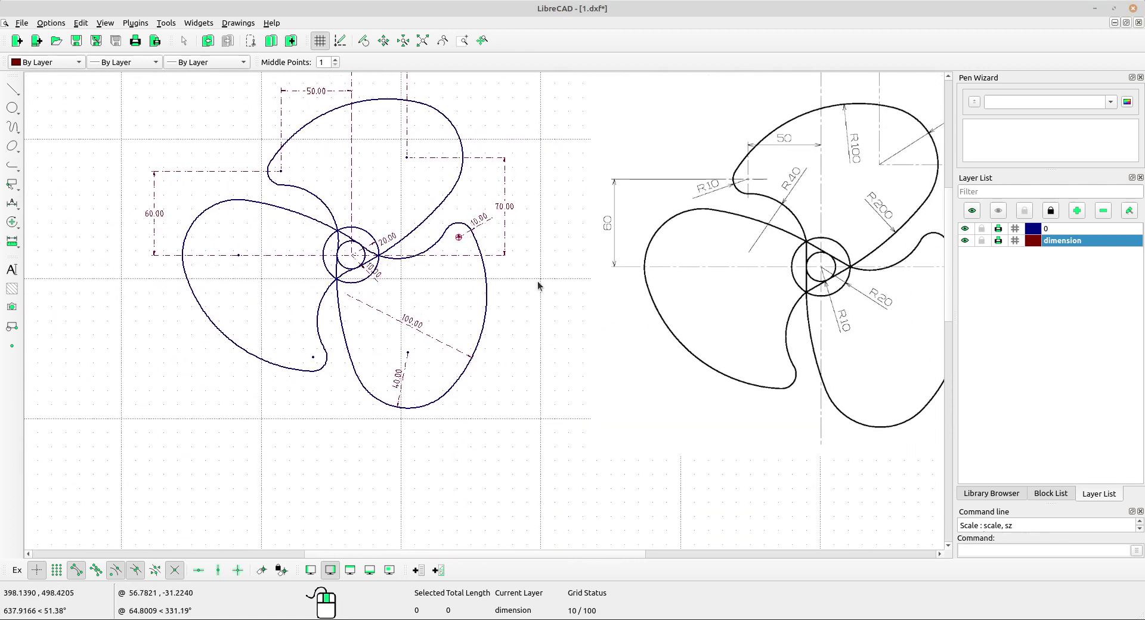
pyautogui.scroll(3, 538, 281)
pyautogui.moveTo(482, 317); pyautogui.dragTo(486, 339, button='middle')
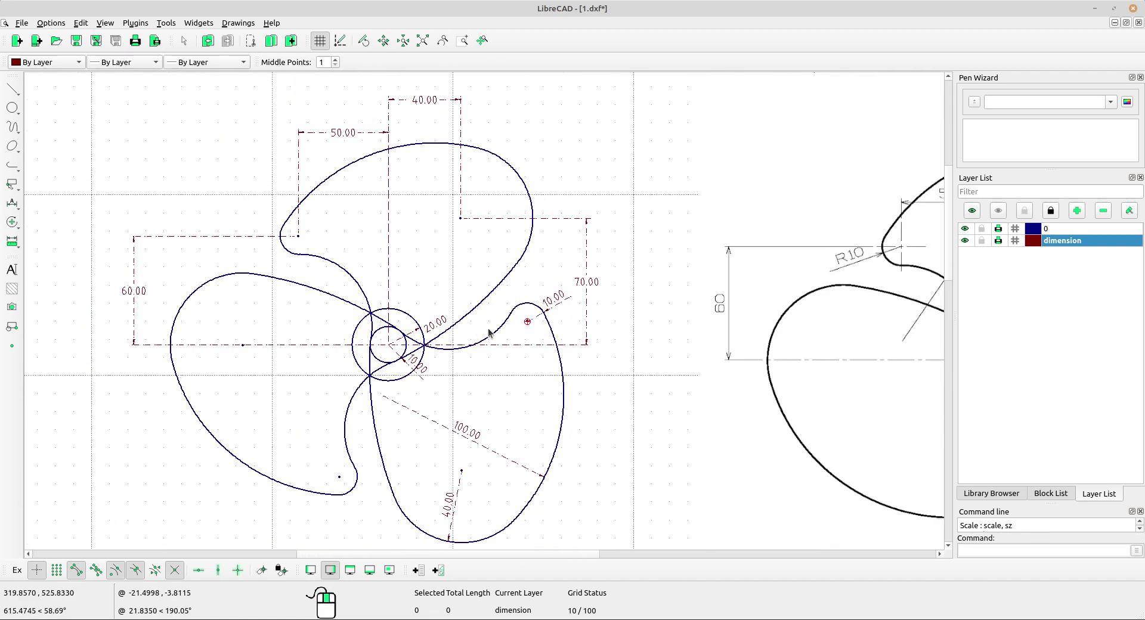
pyautogui.scroll(-1, 487, 335)
pyautogui.scroll(-1, 486, 332)
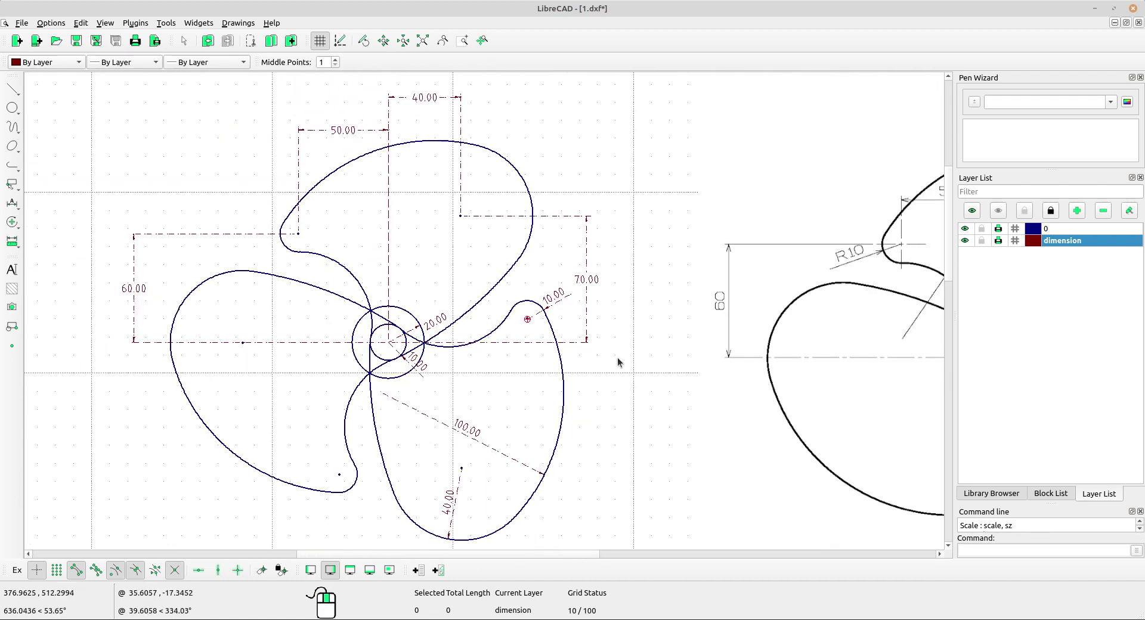